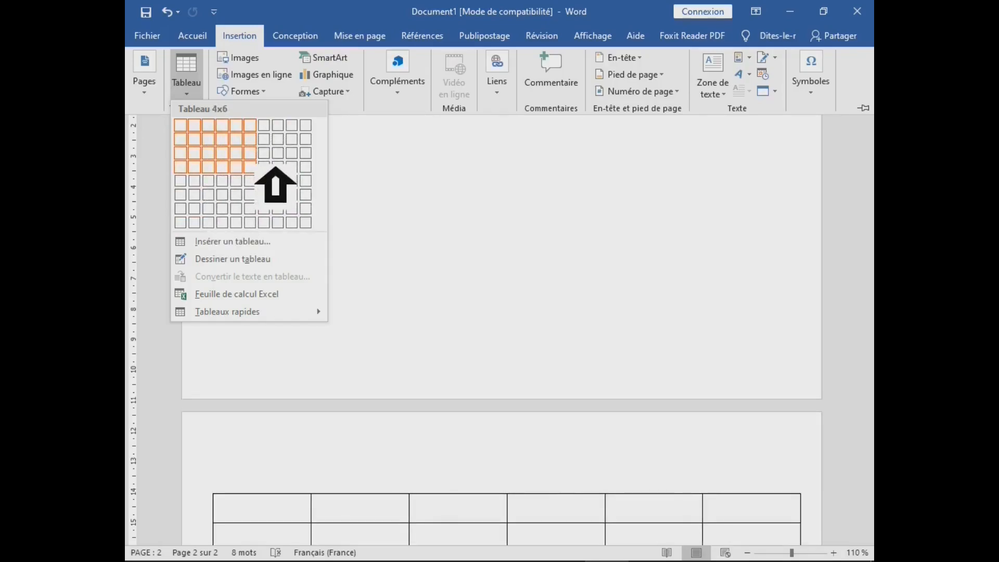
pyautogui.click(272, 241)
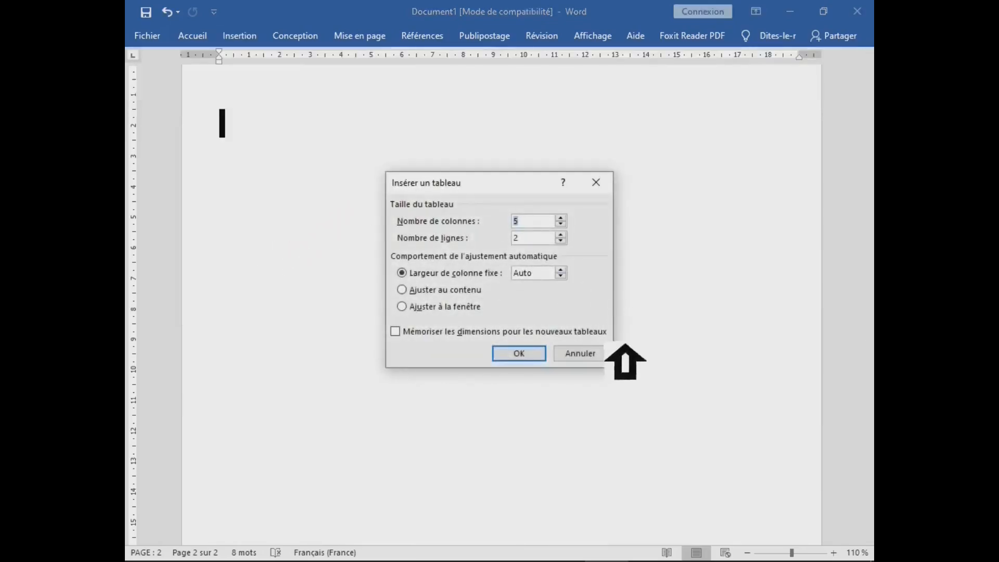
pyautogui.click(603, 353)
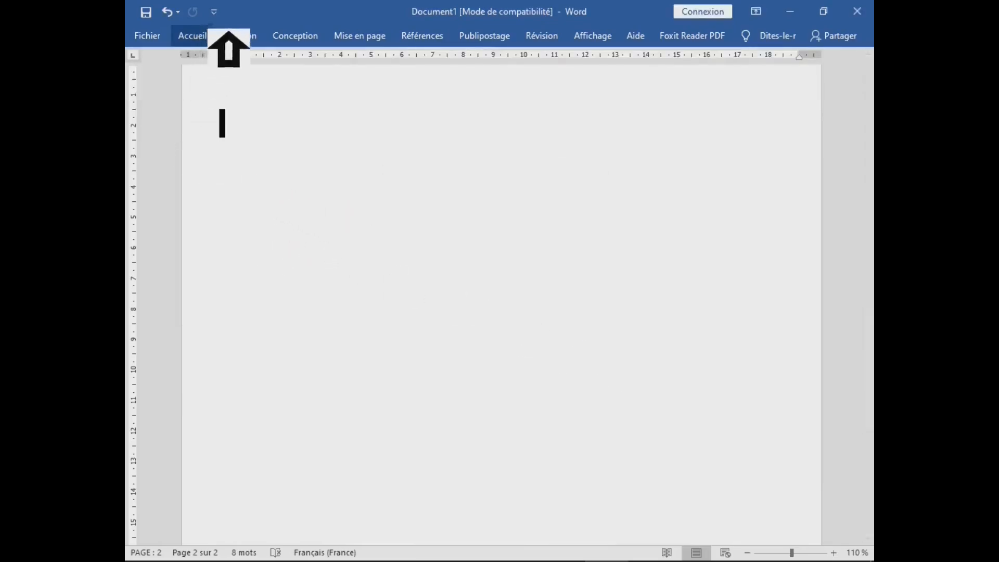
pyautogui.click(253, 34)
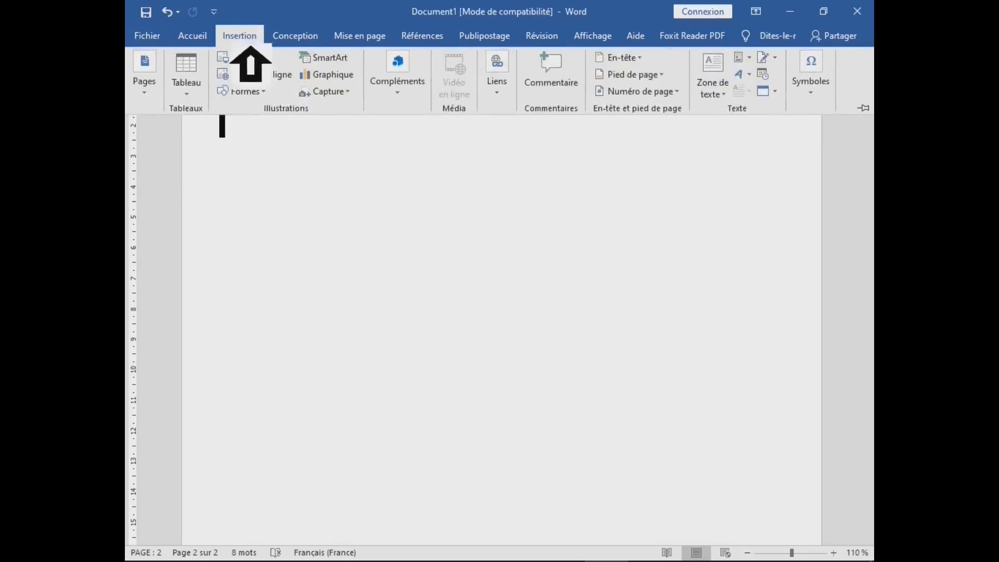
pyautogui.click(193, 88)
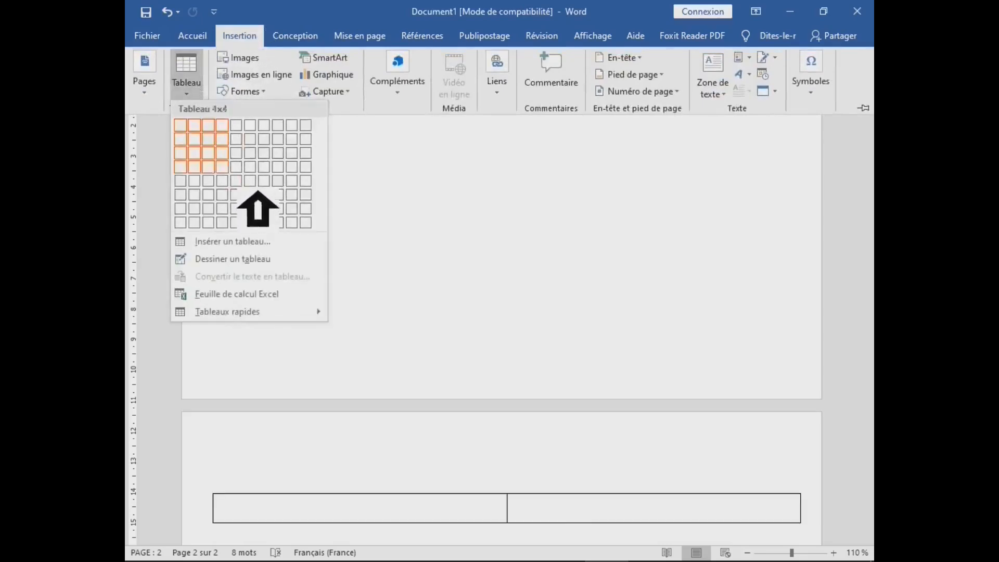
pyautogui.click(282, 242)
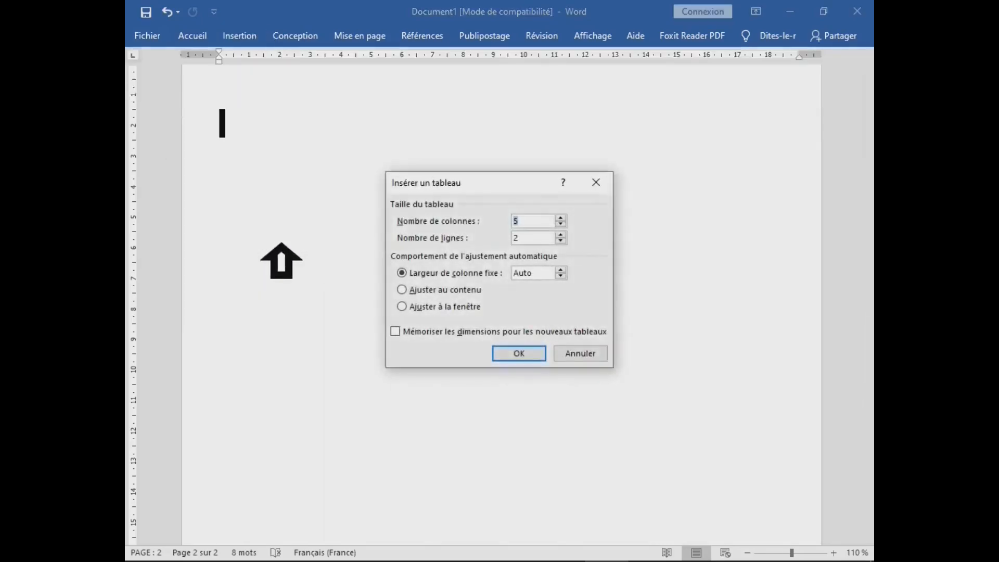
pyautogui.moveTo(523, 191); pyautogui.dragTo(484, 180)
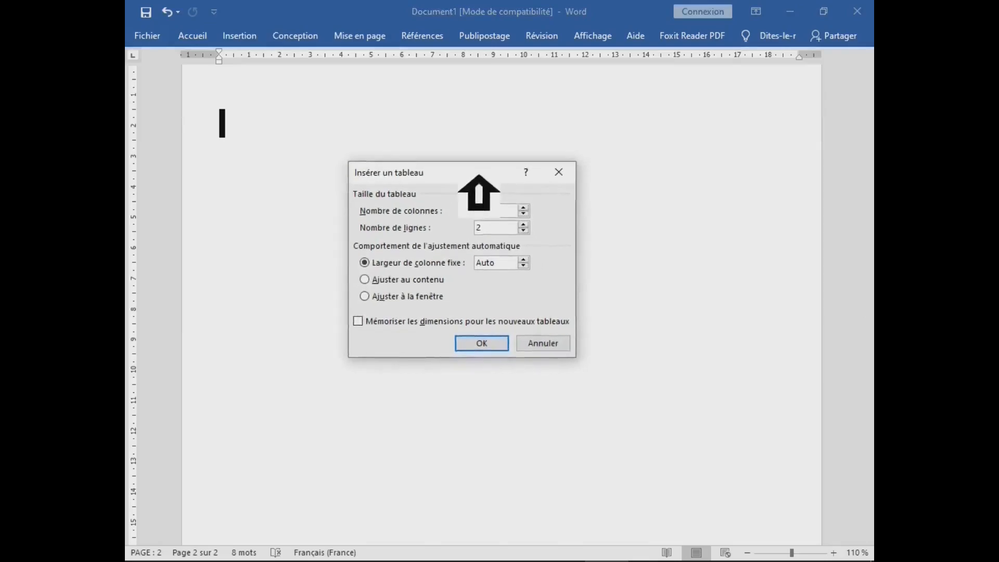
pyautogui.click(505, 214)
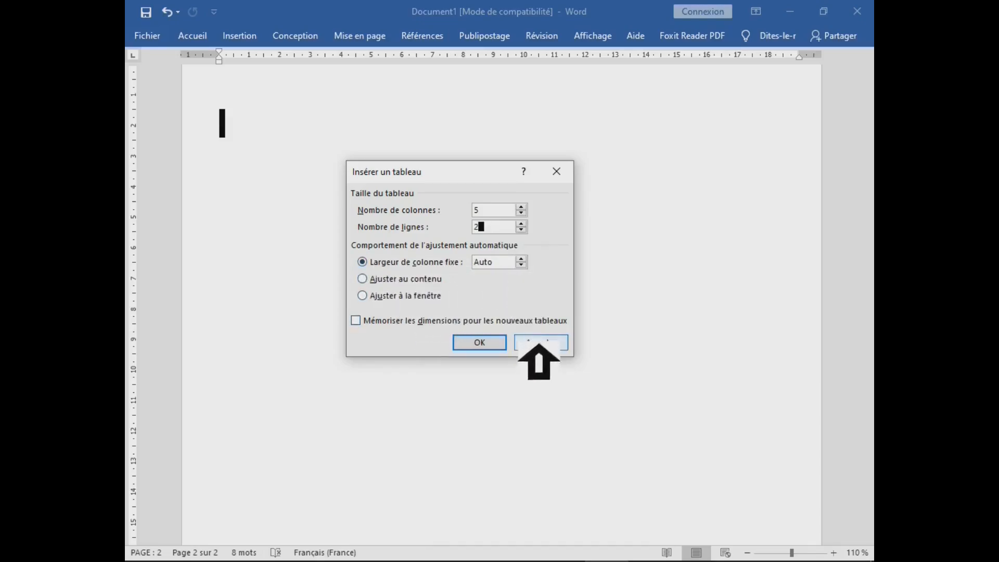
pyautogui.click(552, 345)
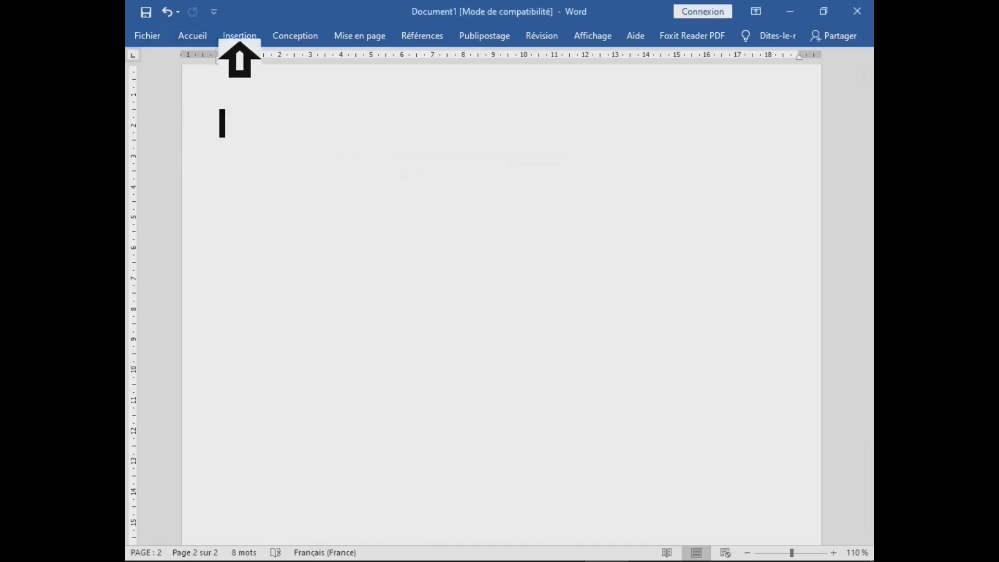
# - Insert the built-in "Matrice" quick table on the second page
pyautogui.click(258, 41)
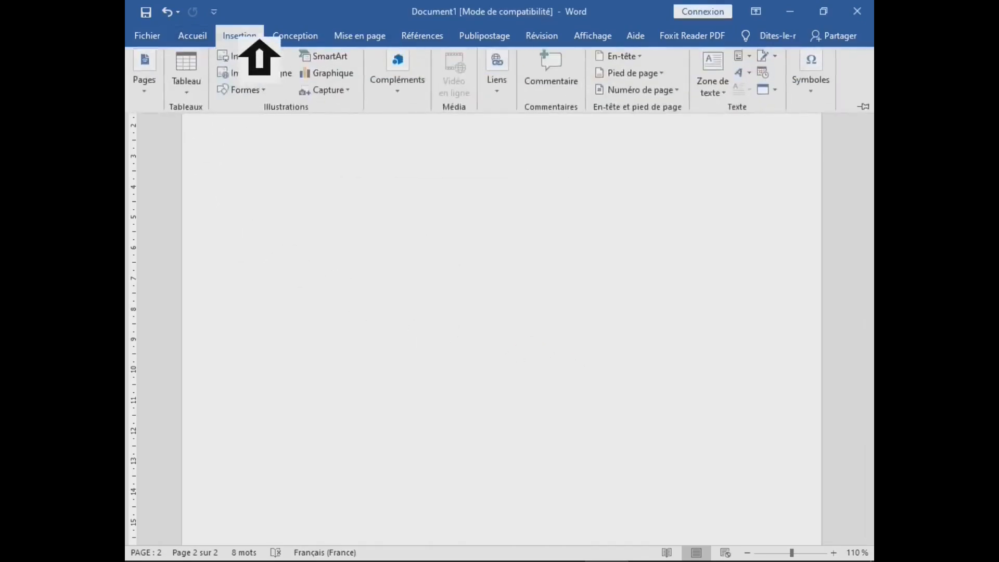
pyautogui.click(202, 93)
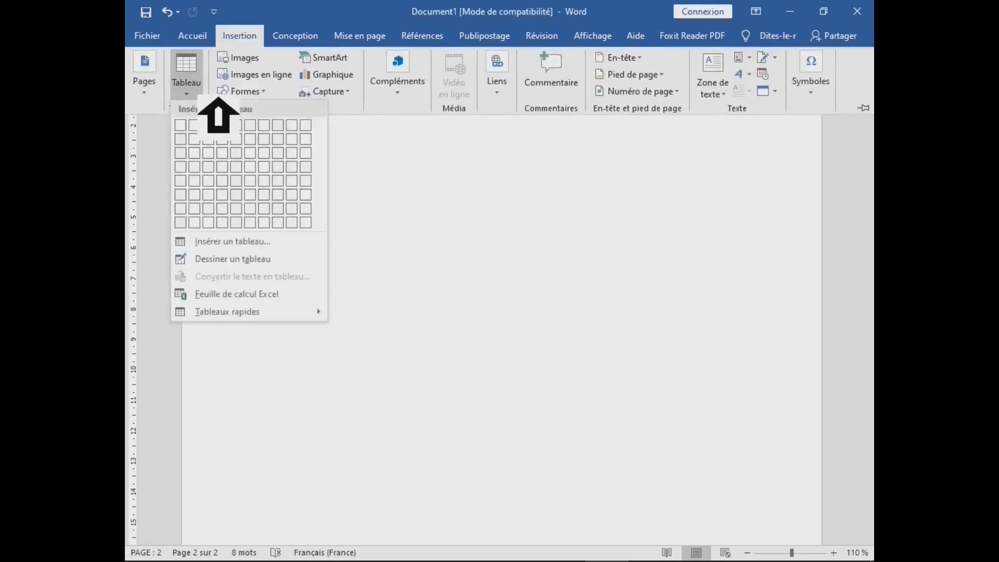
pyautogui.moveTo(228, 320)
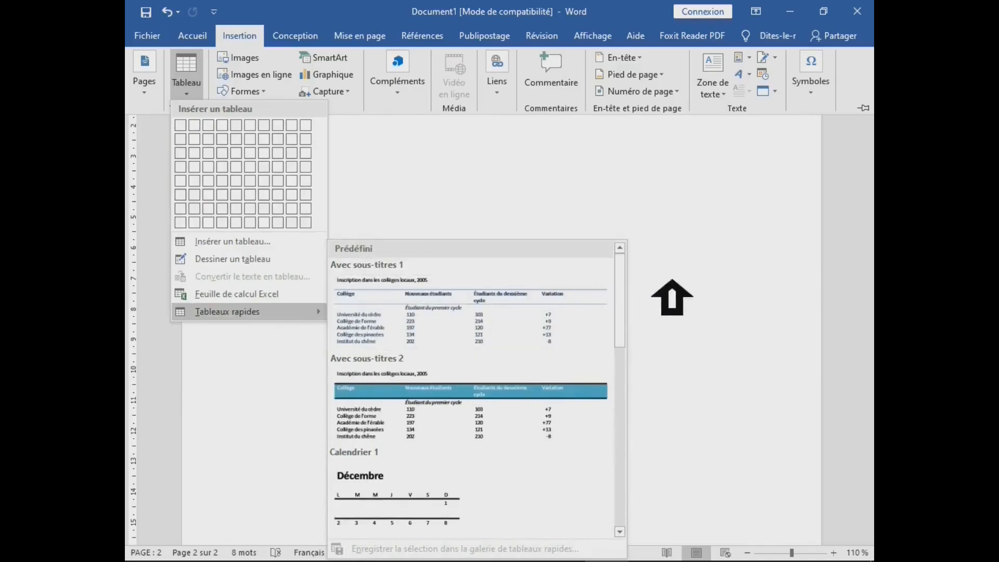
pyautogui.moveTo(619, 278); pyautogui.dragTo(618, 466)
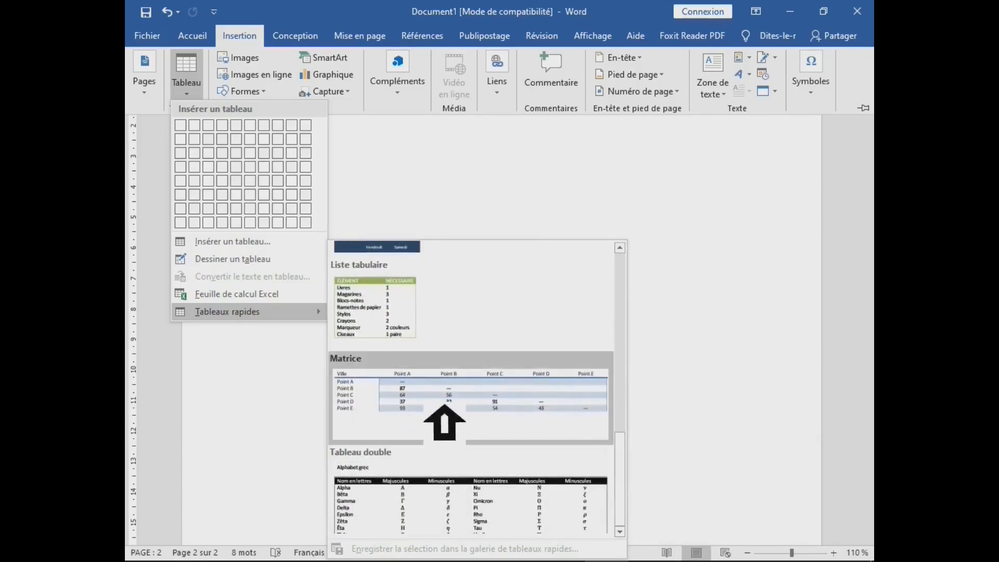
pyautogui.click(443, 405)
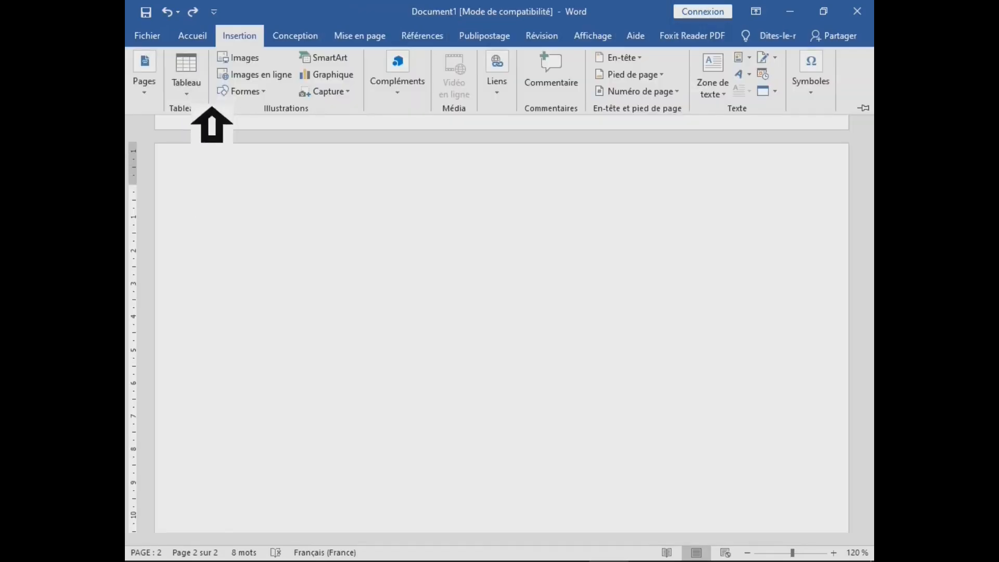
# - Insert the built-in "Tableau double" quick table with the Greek alphabet on the second page
pyautogui.click(187, 85)
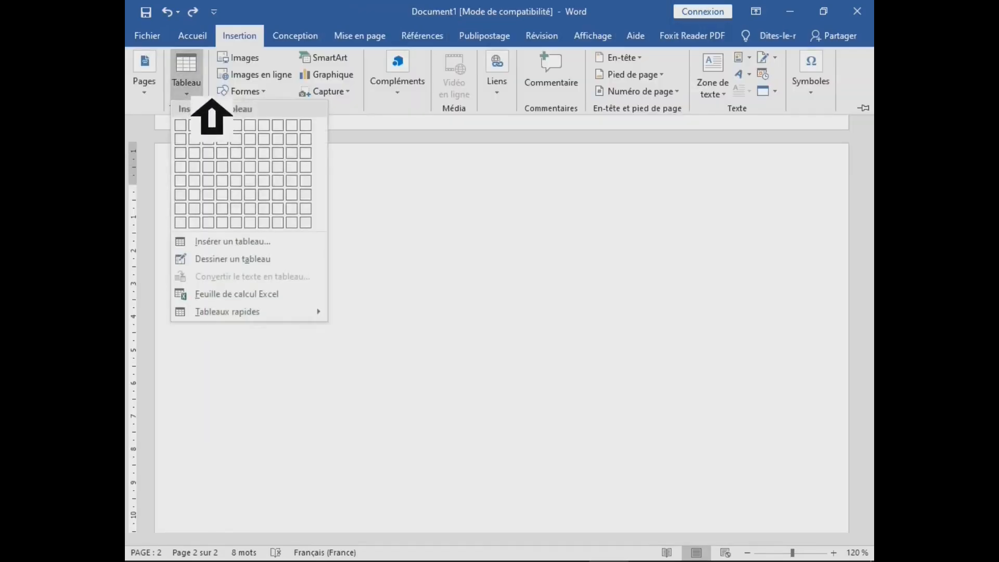
pyautogui.moveTo(227, 313)
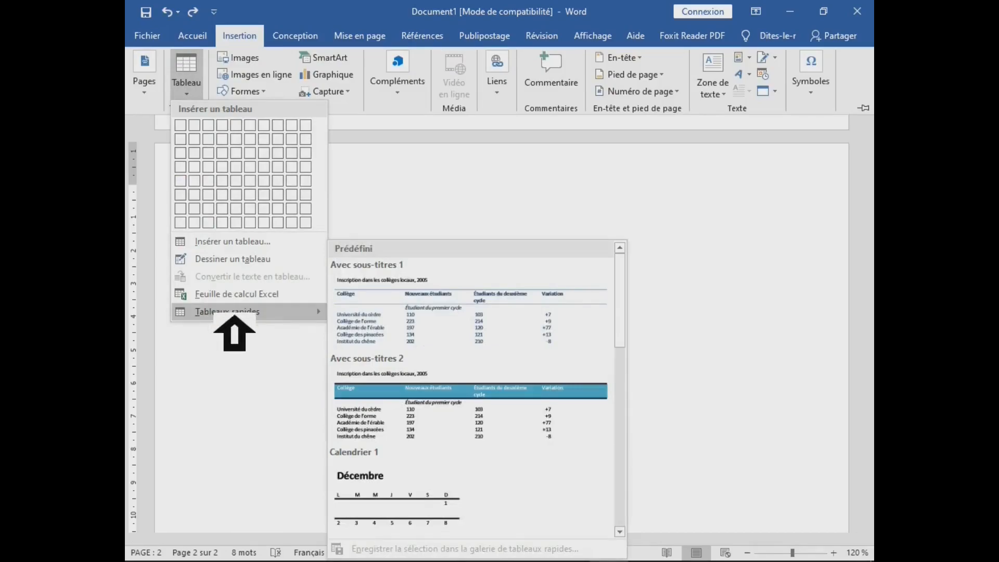
pyautogui.moveTo(638, 279); pyautogui.dragTo(634, 470)
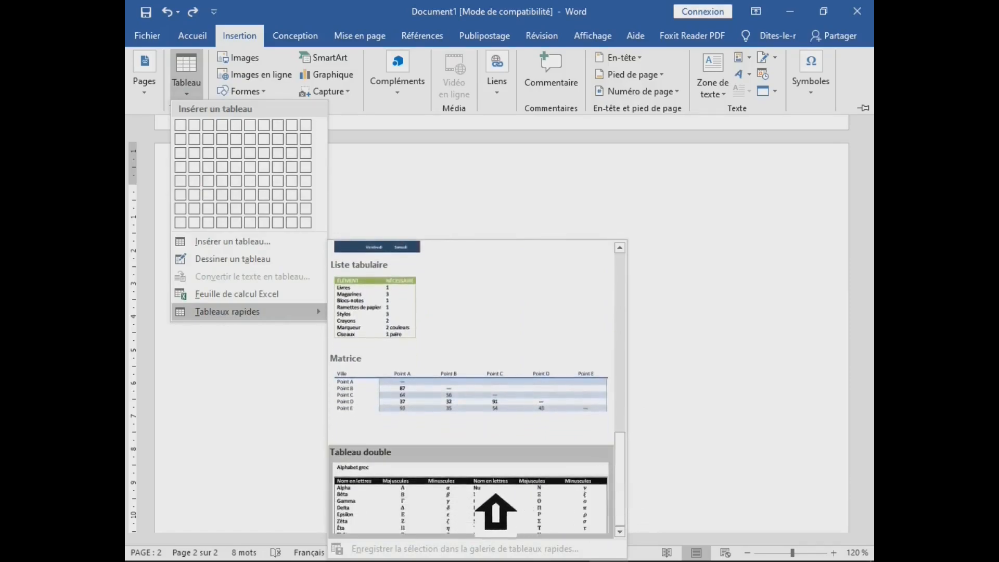
pyautogui.click(437, 508)
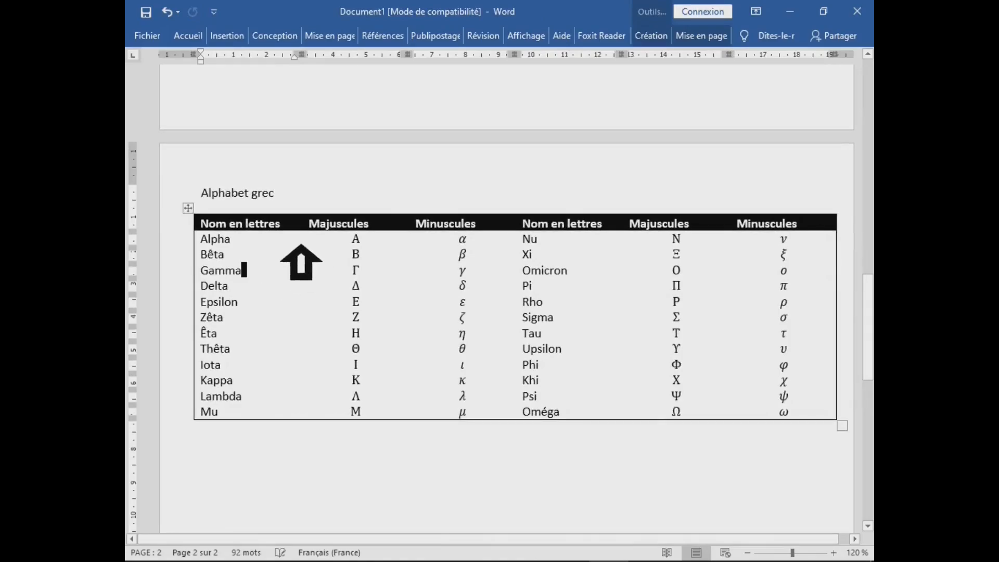
# - Select the Greek alphabet table's body cells and clear the selection, and do the same with the whole table
pyautogui.moveTo(223, 243); pyautogui.dragTo(829, 411)
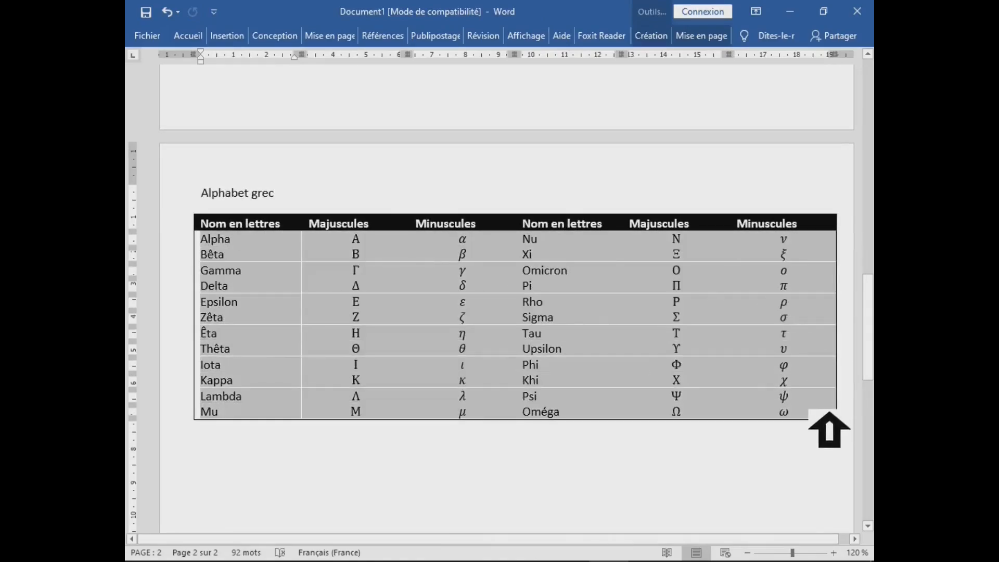
pyautogui.click(396, 279)
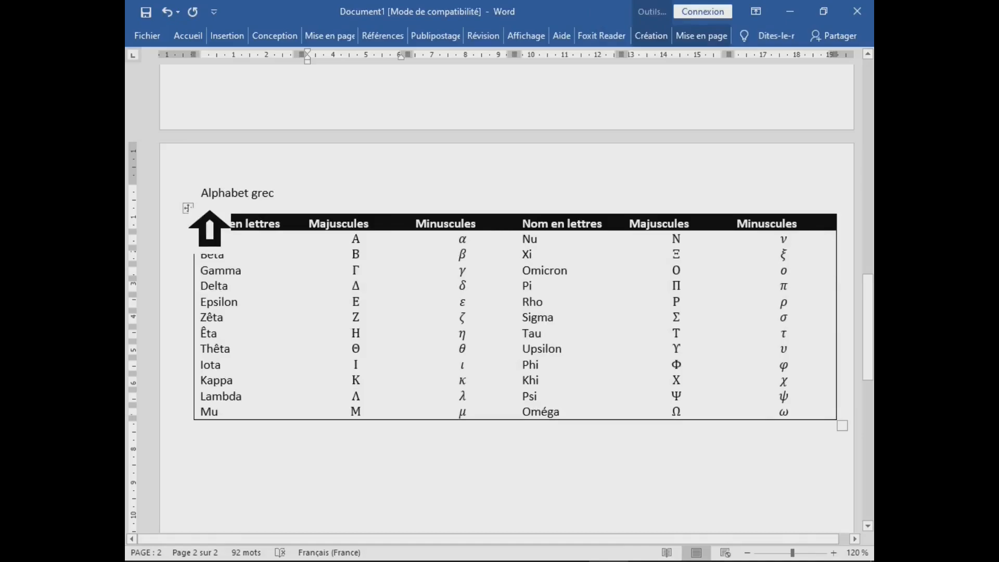
pyautogui.click(188, 208)
pyautogui.click(462, 255)
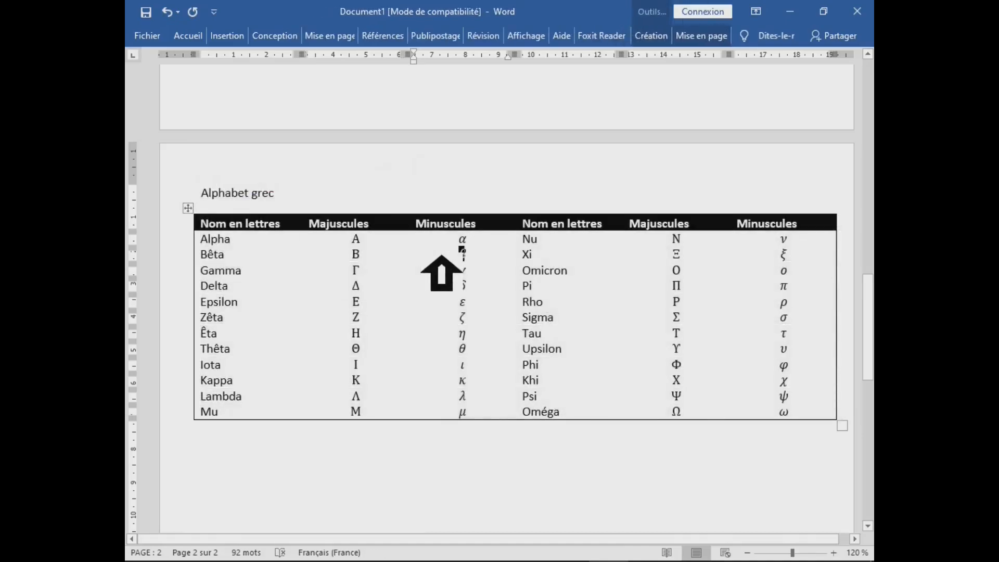
pyautogui.click(408, 252)
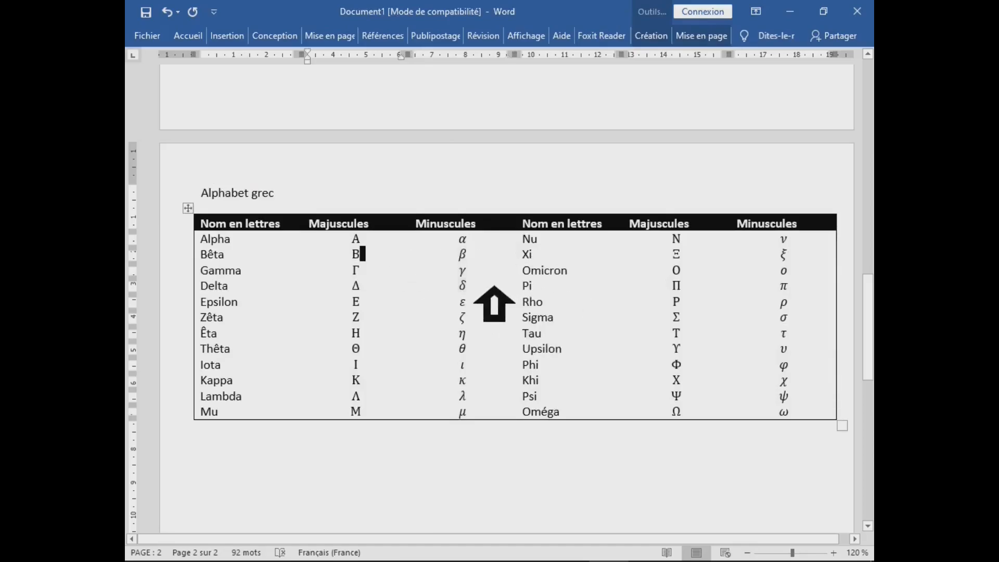
pyautogui.click(716, 44)
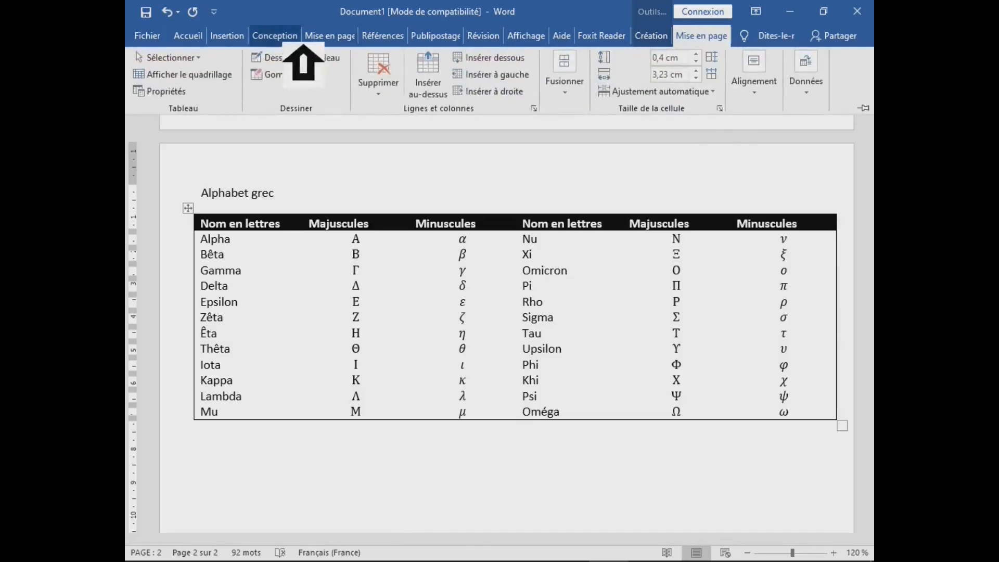
pyautogui.click(219, 60)
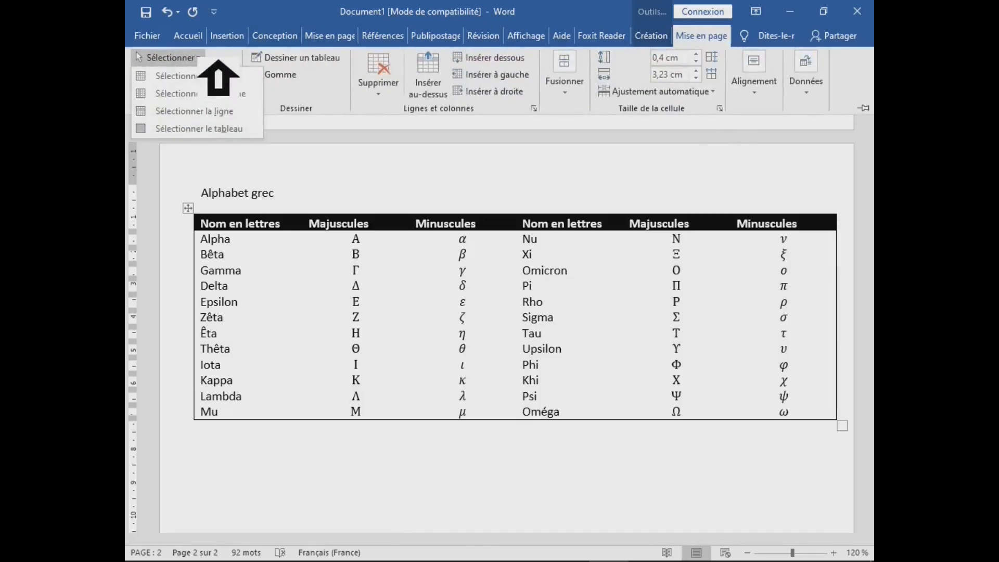
pyautogui.click(350, 249)
pyautogui.click(230, 229)
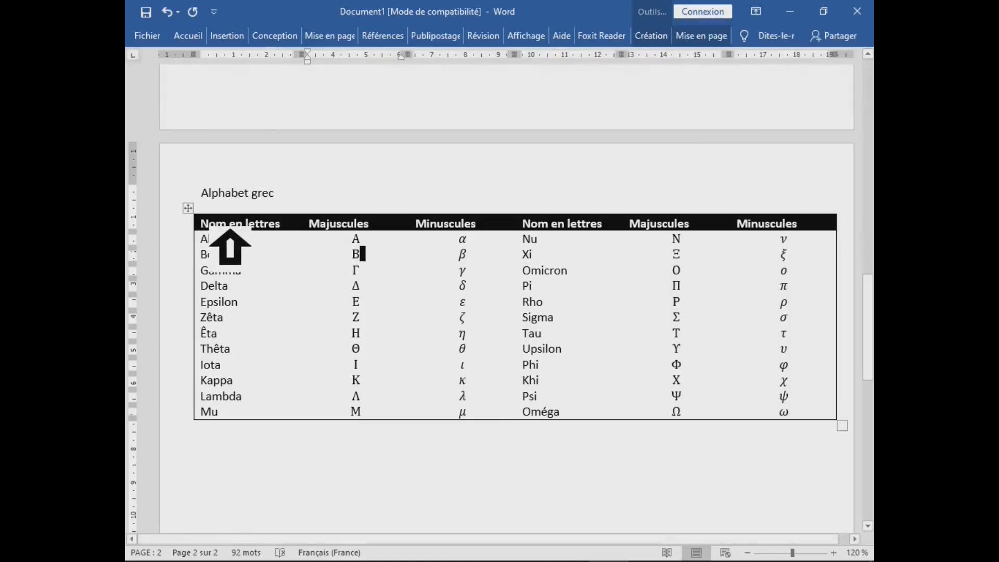
# - Select the cells from Alpha to the lowercase theta, extend the selection to the whole table, and clear it
pyautogui.moveTo(224, 239); pyautogui.dragTo(468, 348)
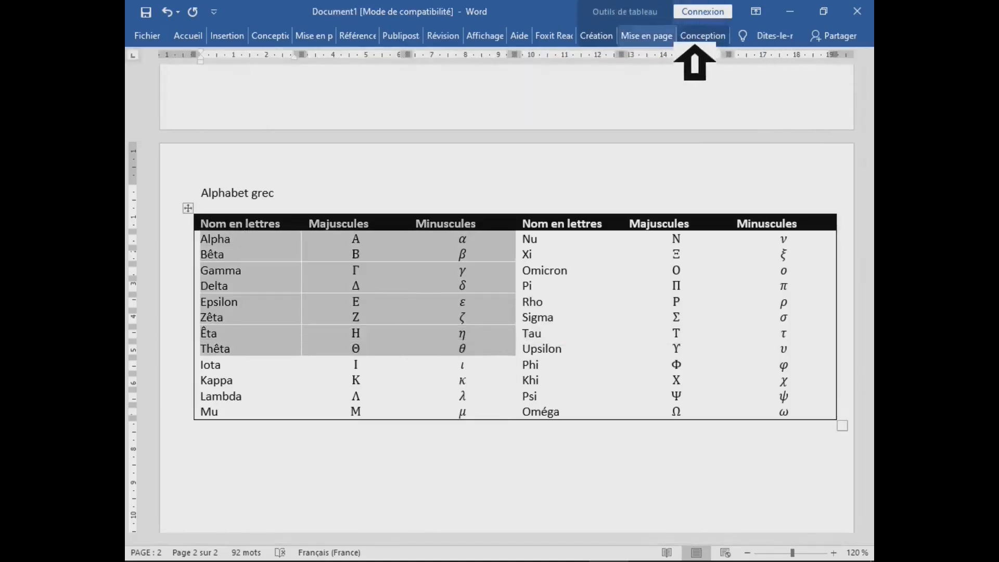
pyautogui.click(673, 38)
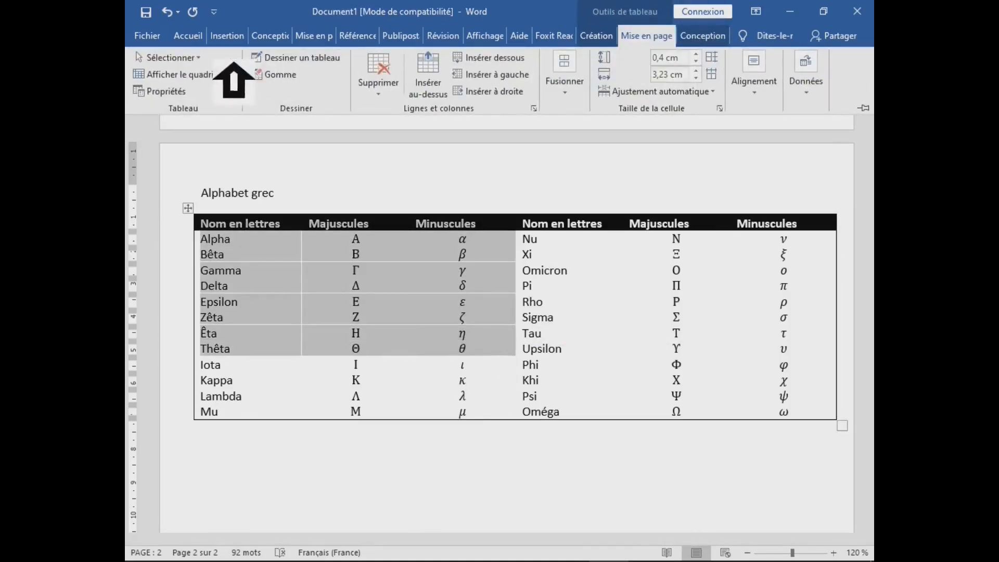
pyautogui.click(219, 60)
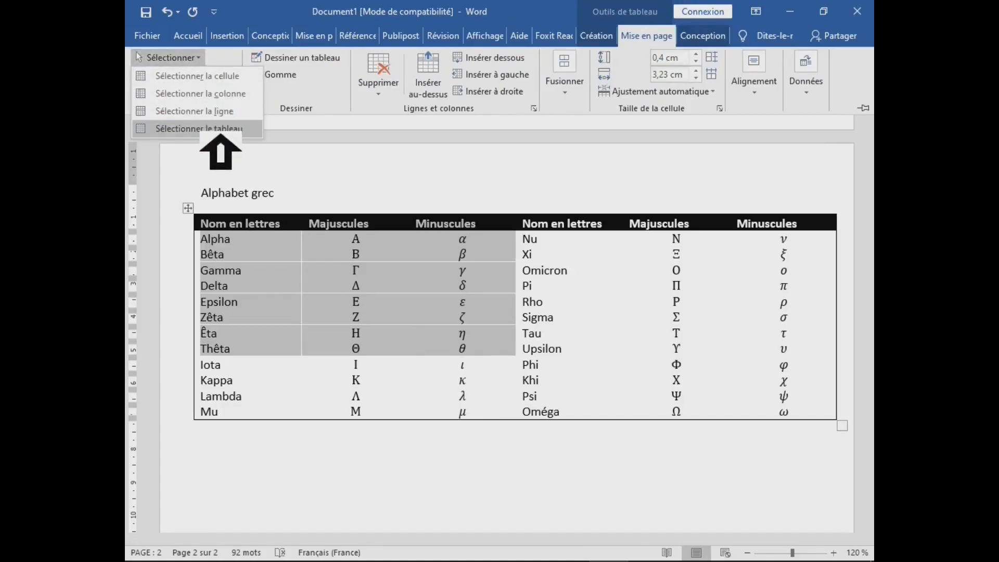
pyautogui.click(199, 128)
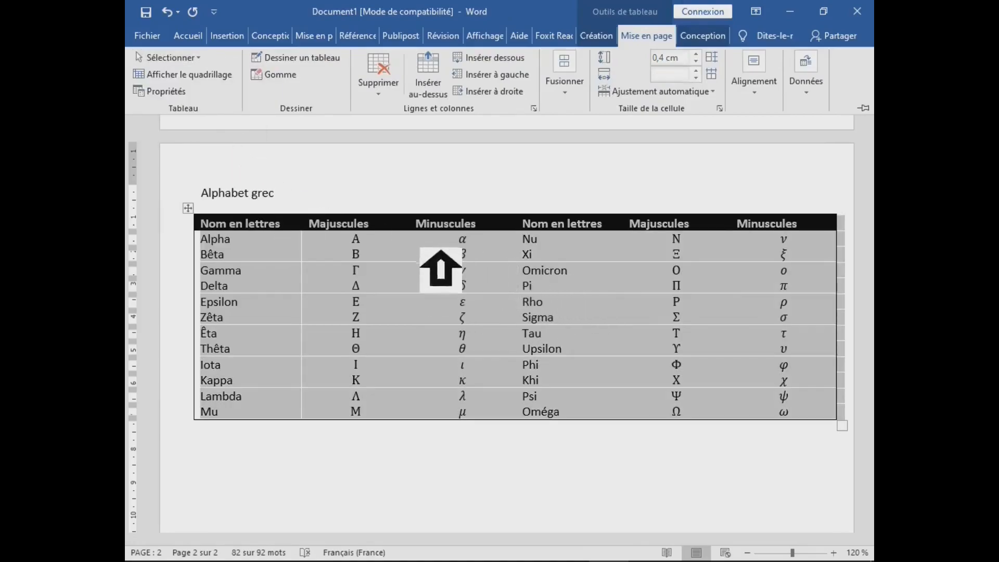
pyautogui.click(482, 258)
pyautogui.click(451, 262)
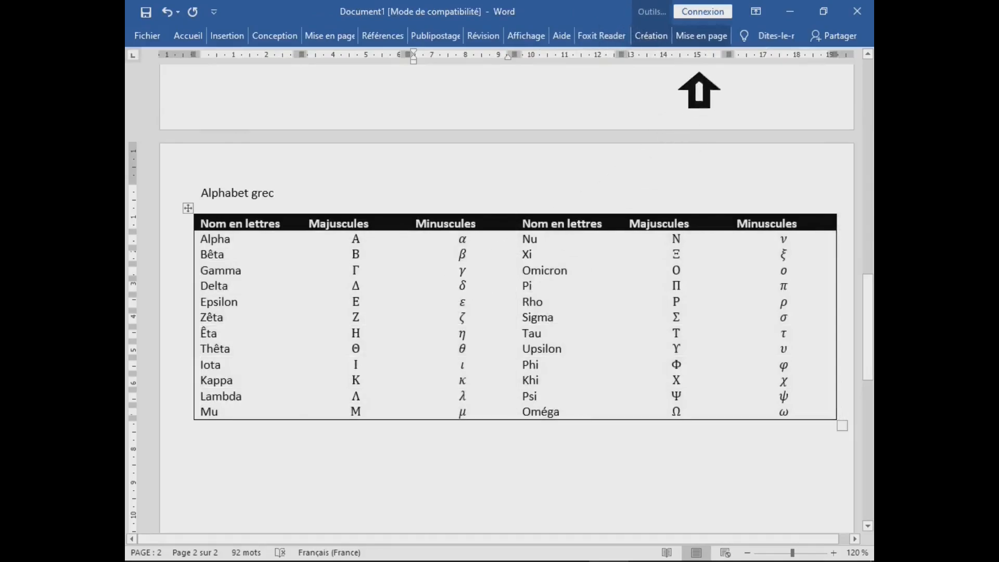
# - Select the whole Greek alphabet table and apply all borders (Toutes les bordures) to its cells
pyautogui.click(715, 36)
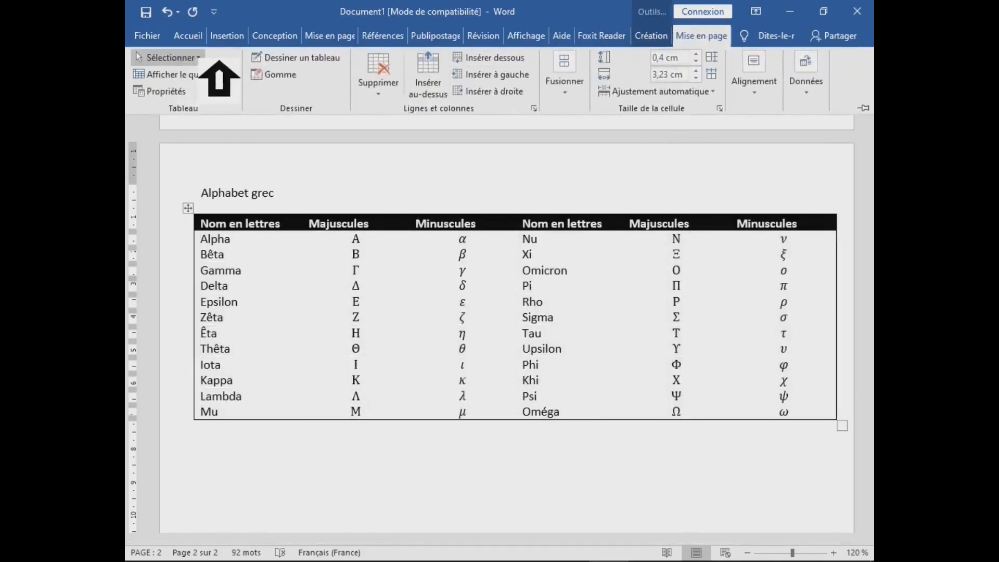
pyautogui.click(197, 58)
pyautogui.click(226, 131)
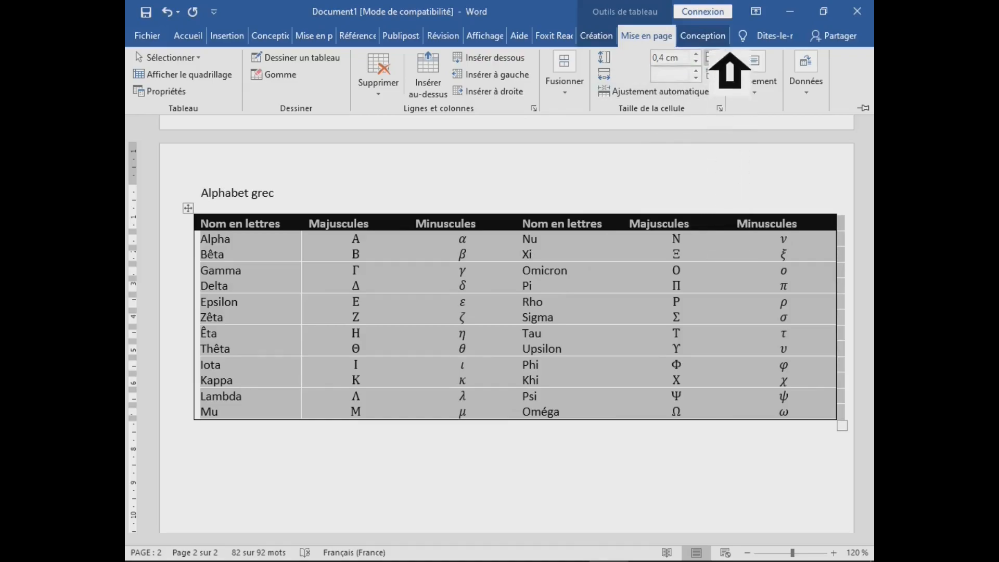
pyautogui.click(726, 39)
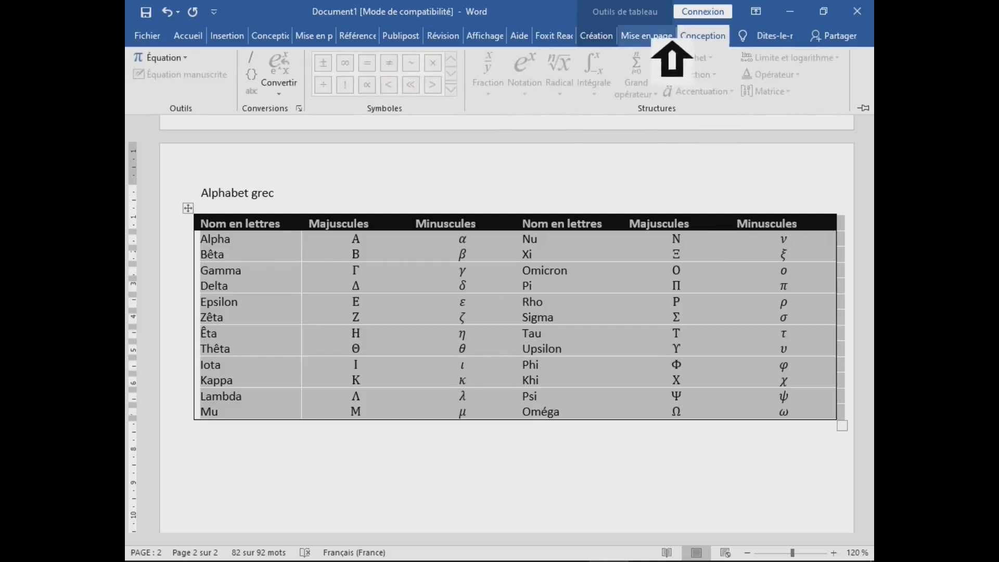
pyautogui.click(663, 37)
pyautogui.click(612, 36)
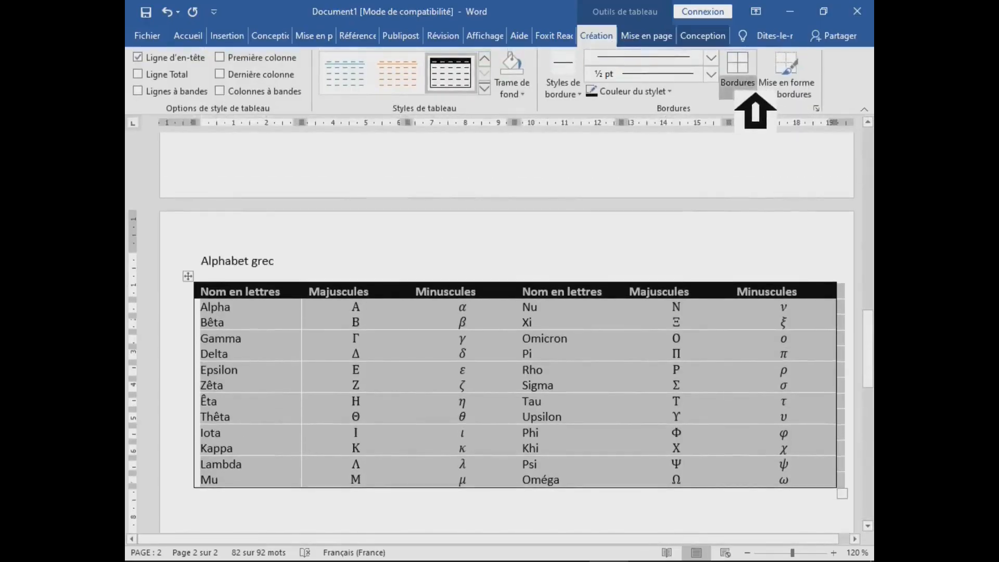
pyautogui.click(737, 88)
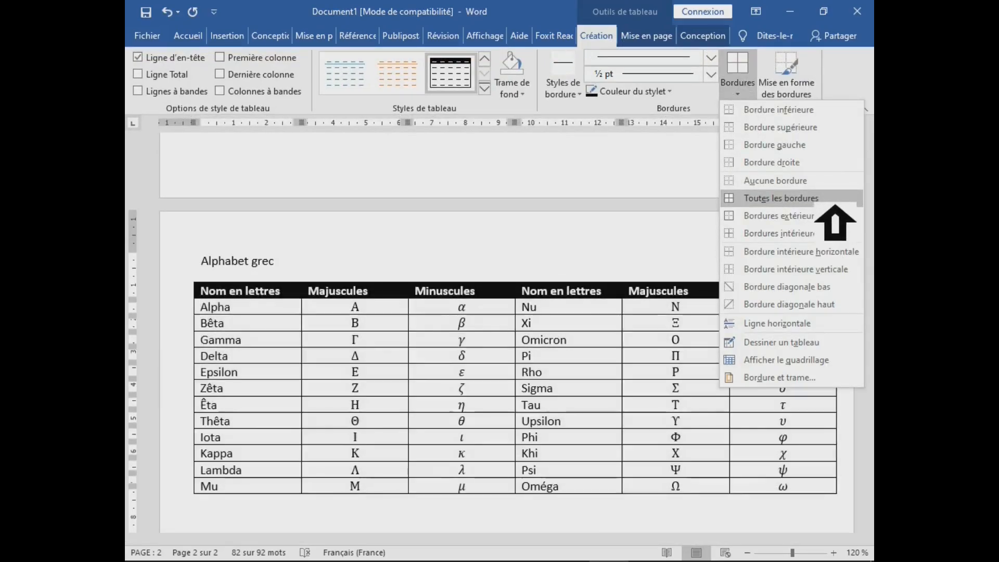
pyautogui.click(832, 201)
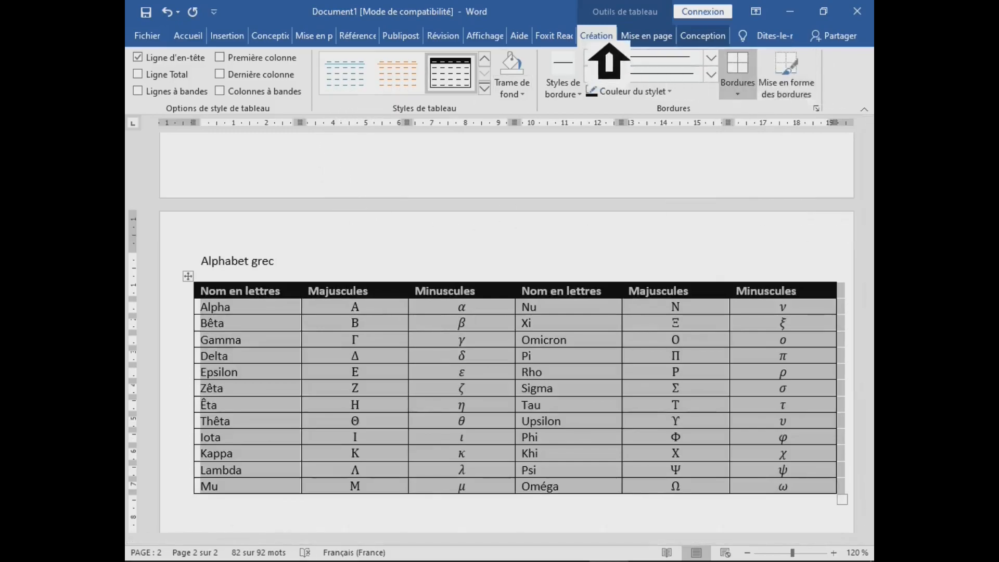
# - Set all borders of the selected Greek alphabet table to red through Bordure et trame, and clear the selection
pyautogui.doubleClick(607, 43)
pyautogui.click(614, 42)
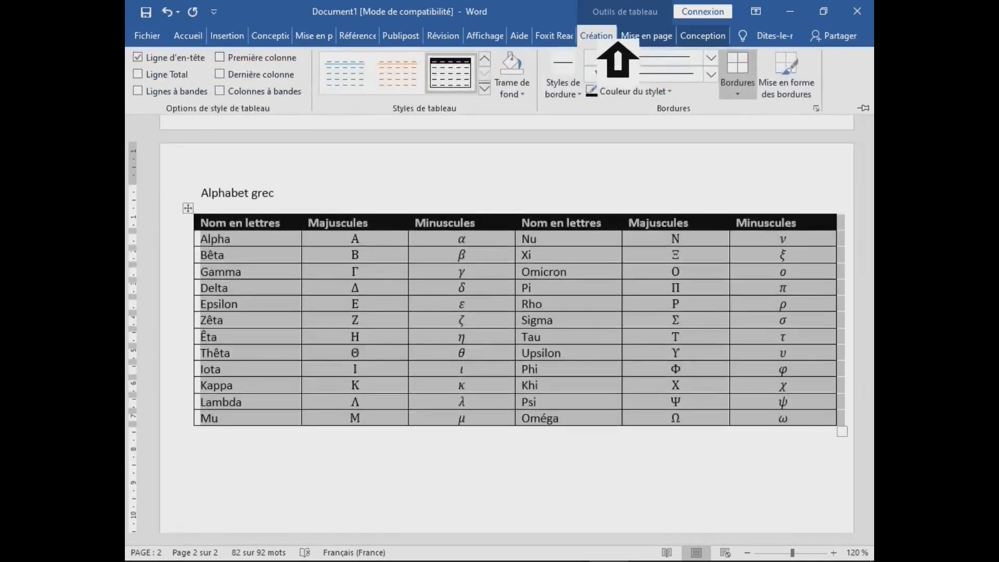
pyautogui.click(749, 95)
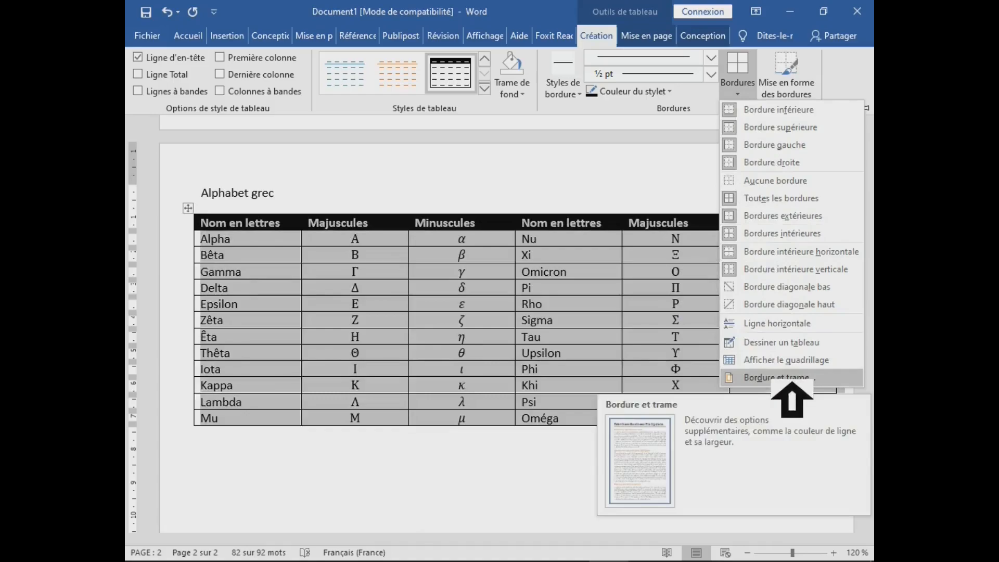
pyautogui.click(791, 379)
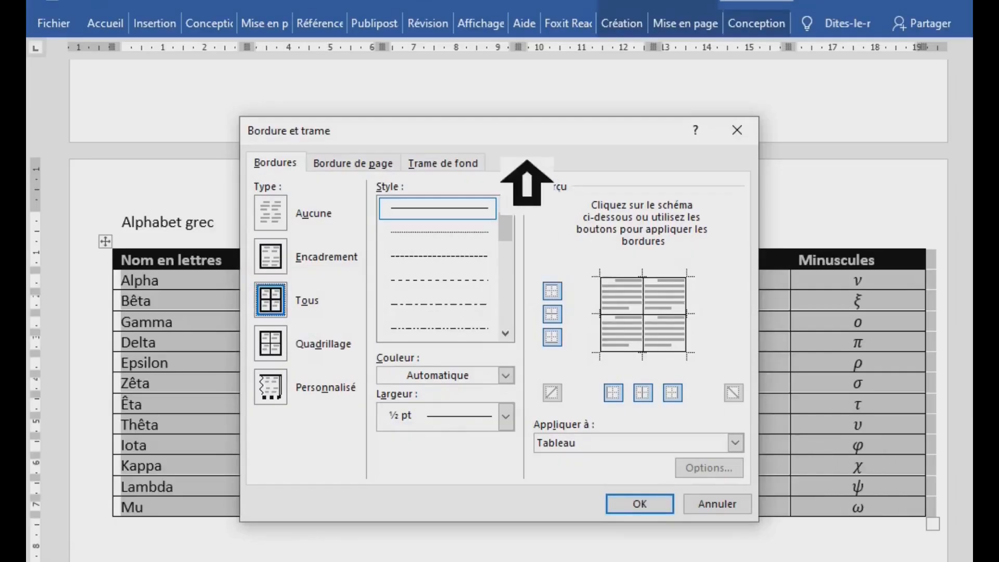
pyautogui.moveTo(505, 127); pyautogui.dragTo(526, 139)
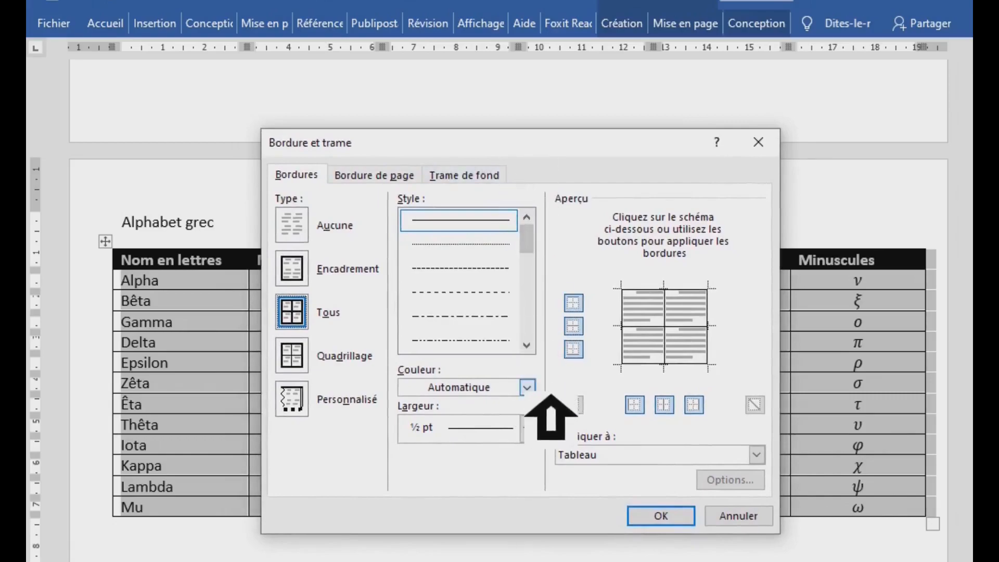
pyautogui.click(526, 387)
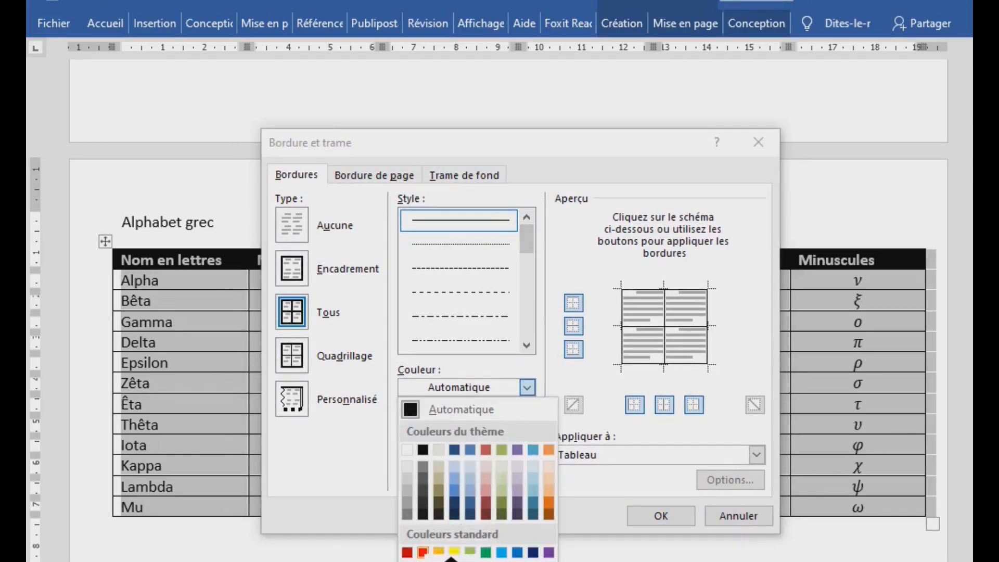
pyautogui.click(423, 552)
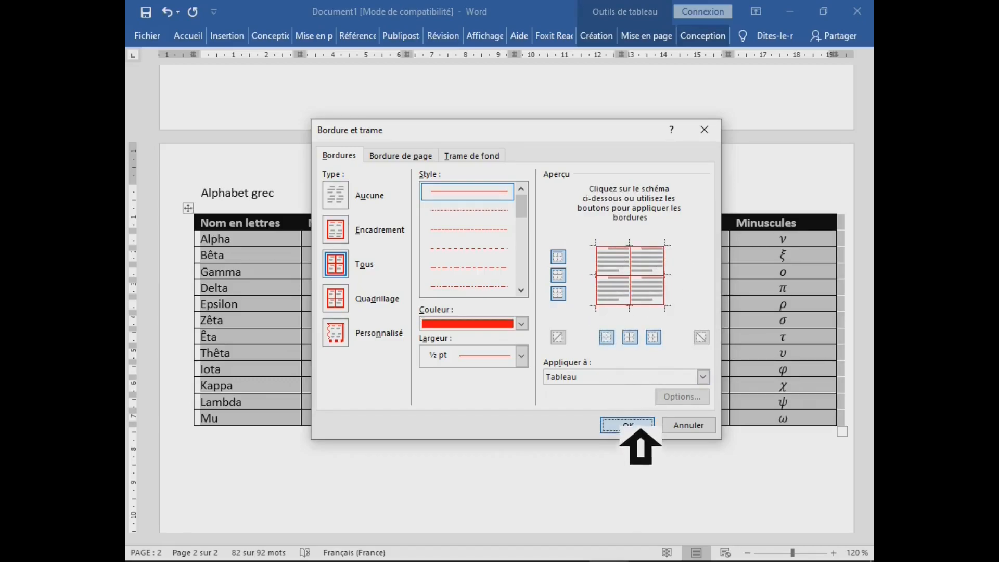
pyautogui.click(627, 425)
pyautogui.click(592, 293)
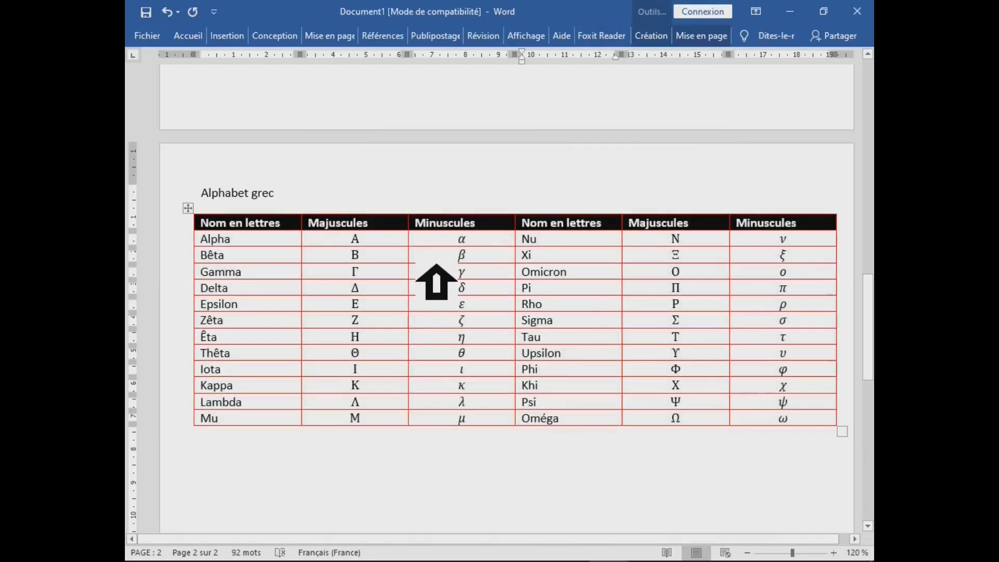
# - Select the cells from the first Majuscules heading to the end of the Alpha row, extend to the whole table, and clear the selection
pyautogui.moveTo(340, 232); pyautogui.dragTo(840, 234)
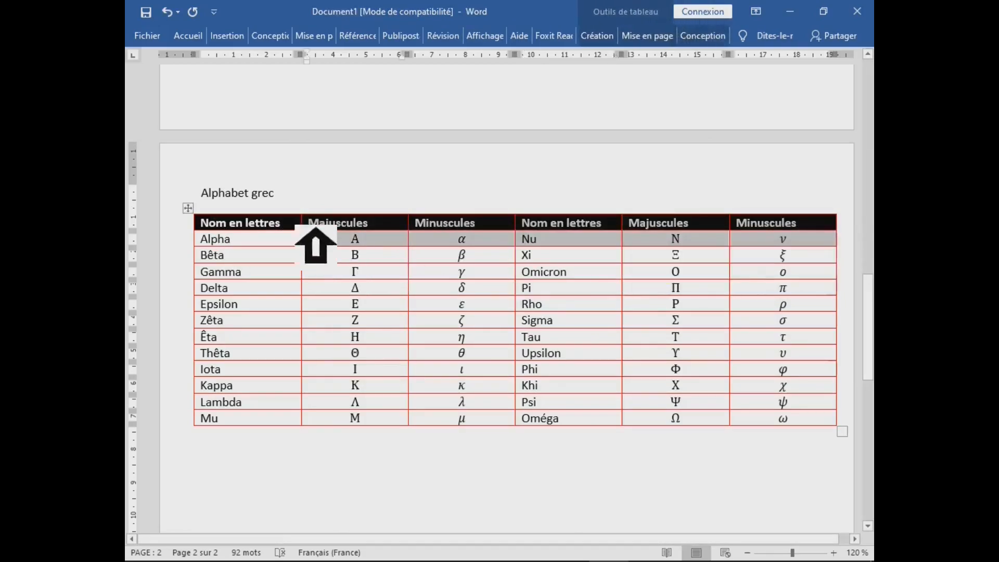
pyautogui.click(207, 215)
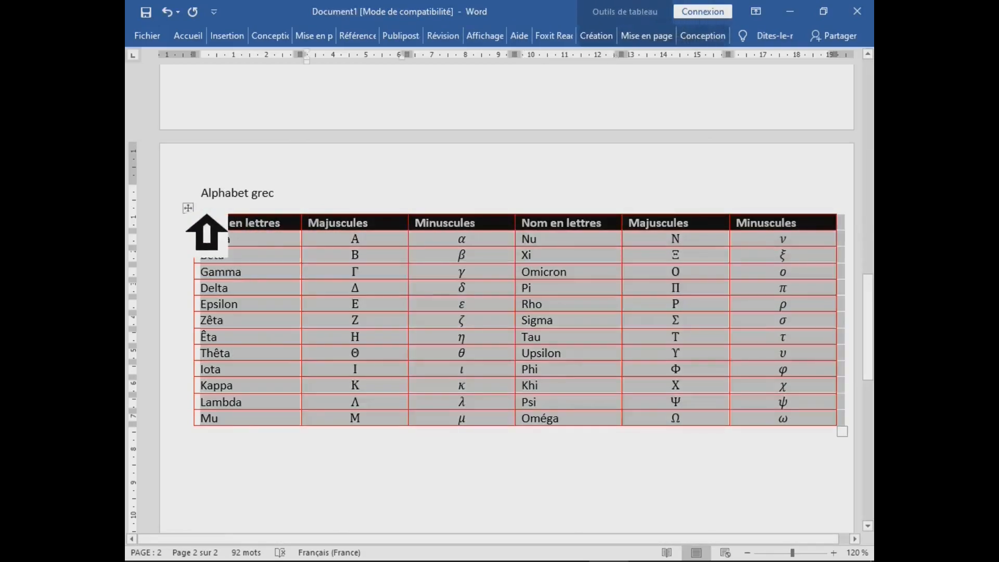
pyautogui.click(211, 222)
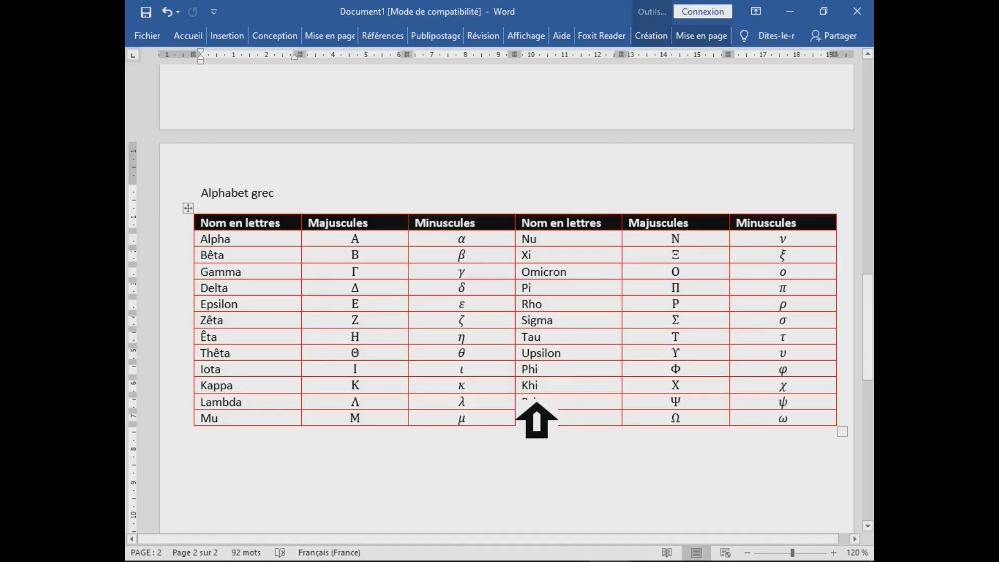
# - Select the whole Greek alphabet table and autofit its columns to their contents (Ajustement automatique du contenu)
pyautogui.click(213, 211)
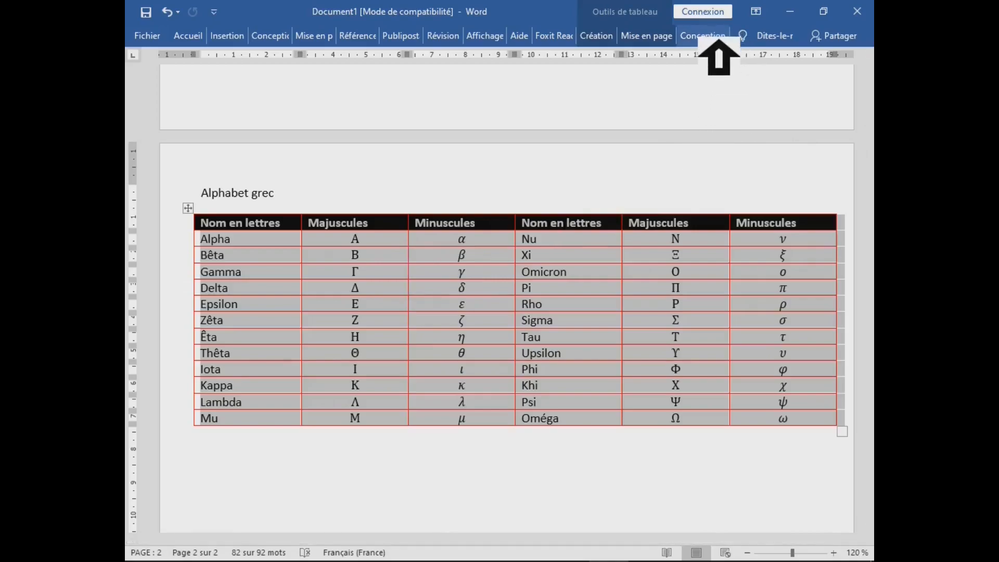
pyautogui.click(718, 39)
pyautogui.click(664, 37)
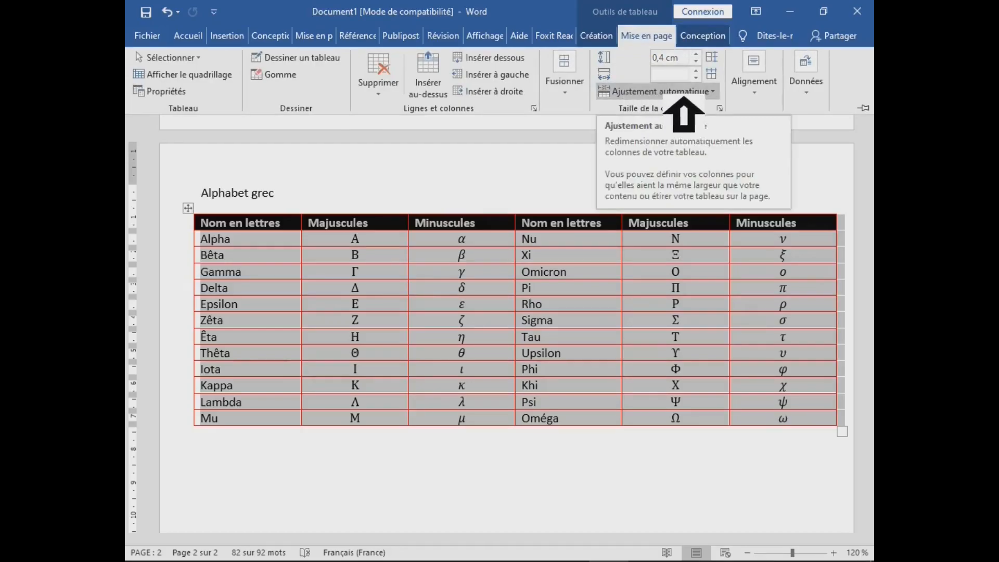
pyautogui.click(713, 93)
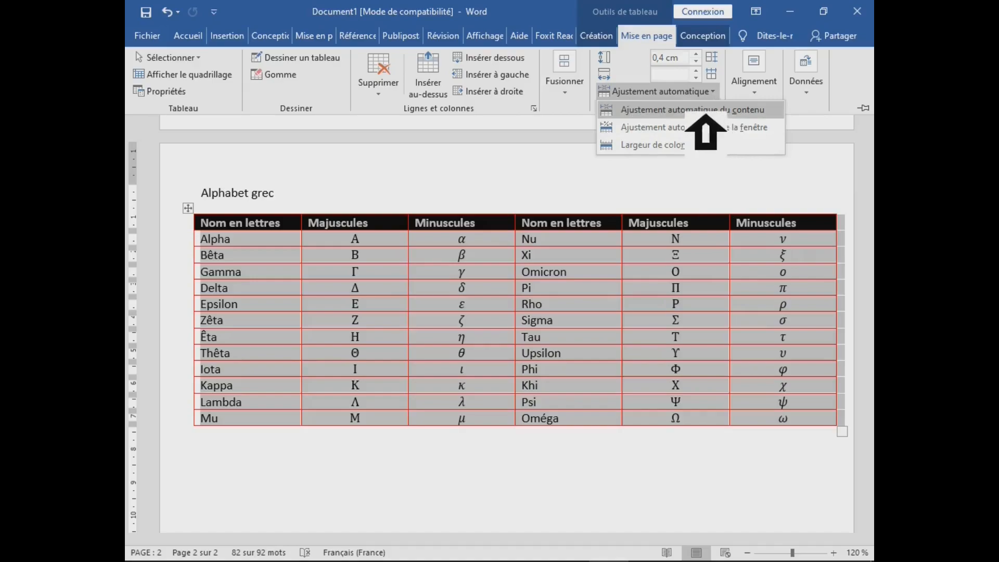
pyautogui.click(690, 112)
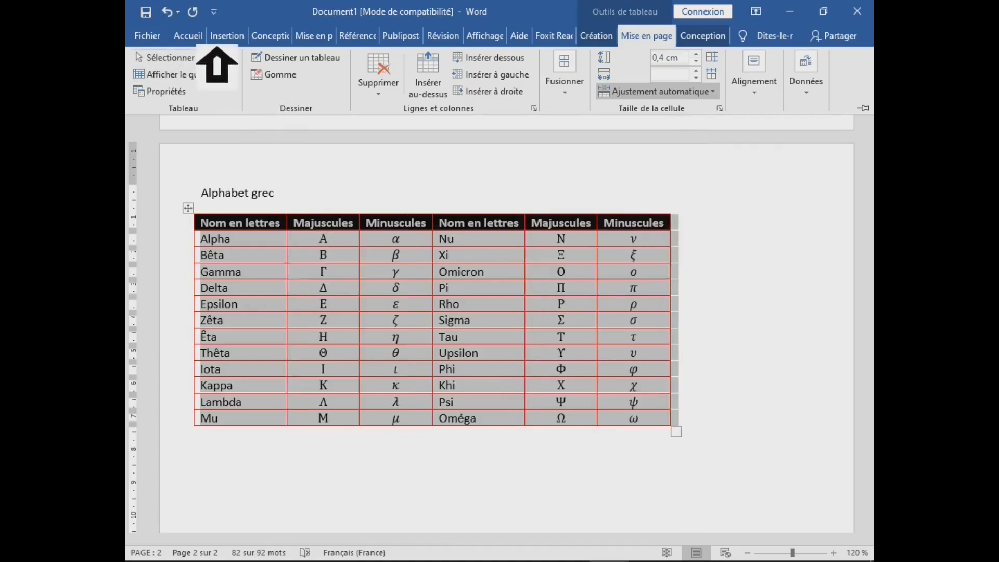
# - Increase the table text's font size by three increments, reduce it by two, and clear the selection
pyautogui.click(192, 37)
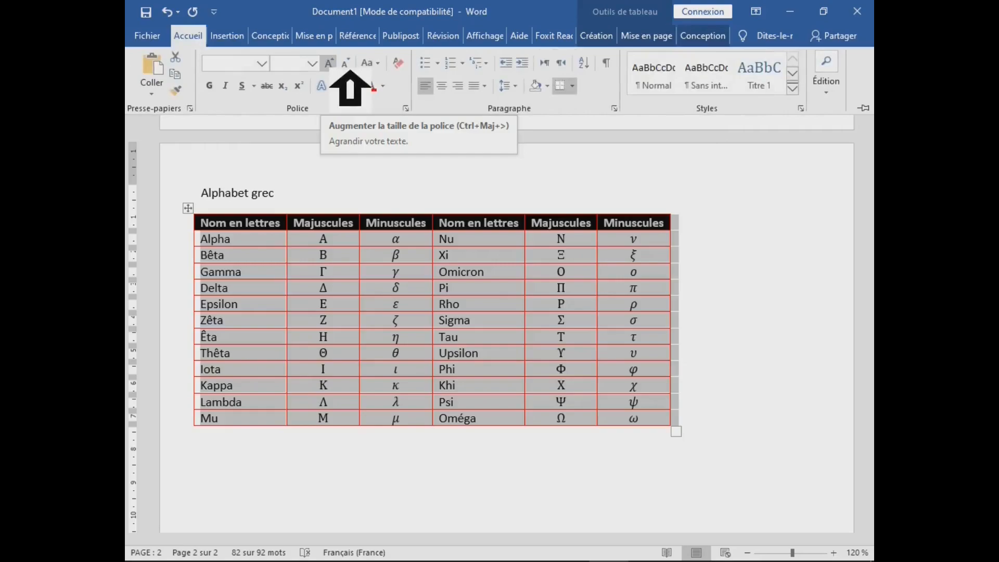
pyautogui.click(329, 63)
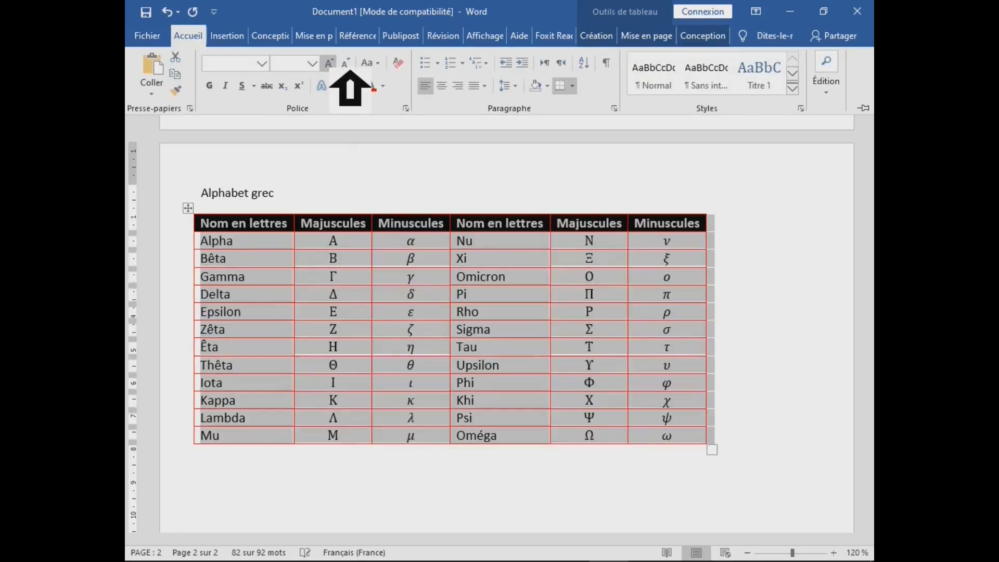
pyautogui.click(329, 63)
pyautogui.click(329, 63)
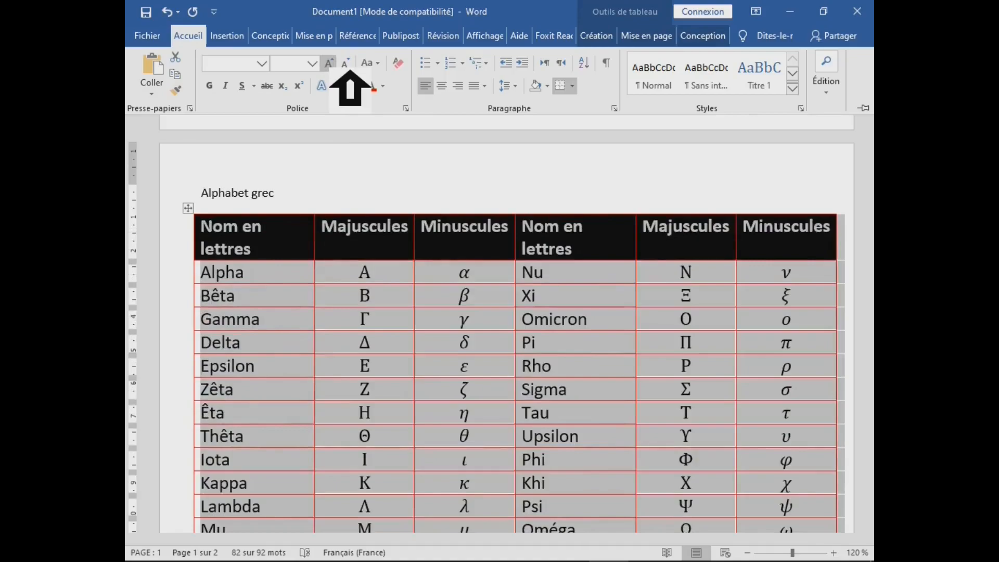
pyautogui.click(345, 63)
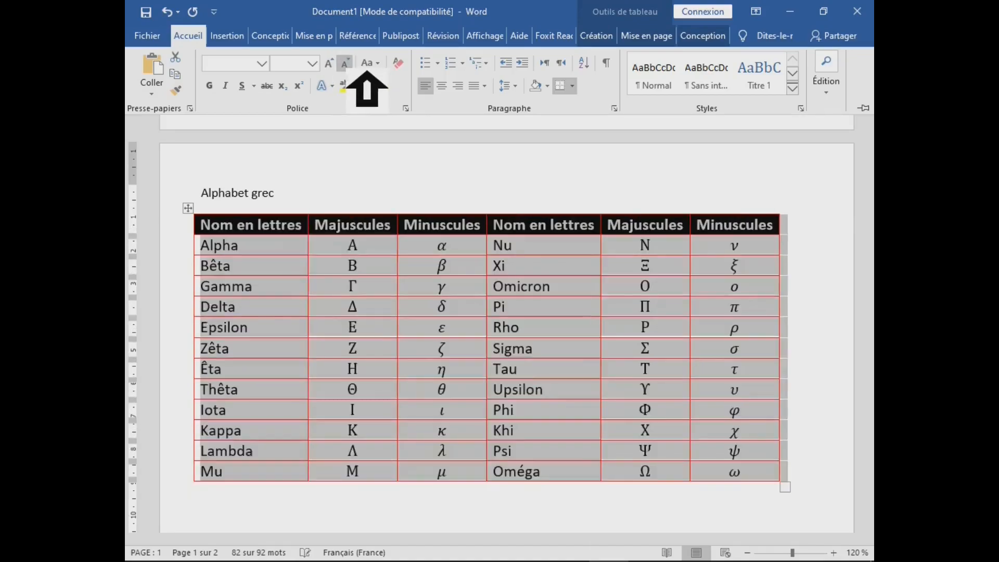
pyautogui.click(344, 63)
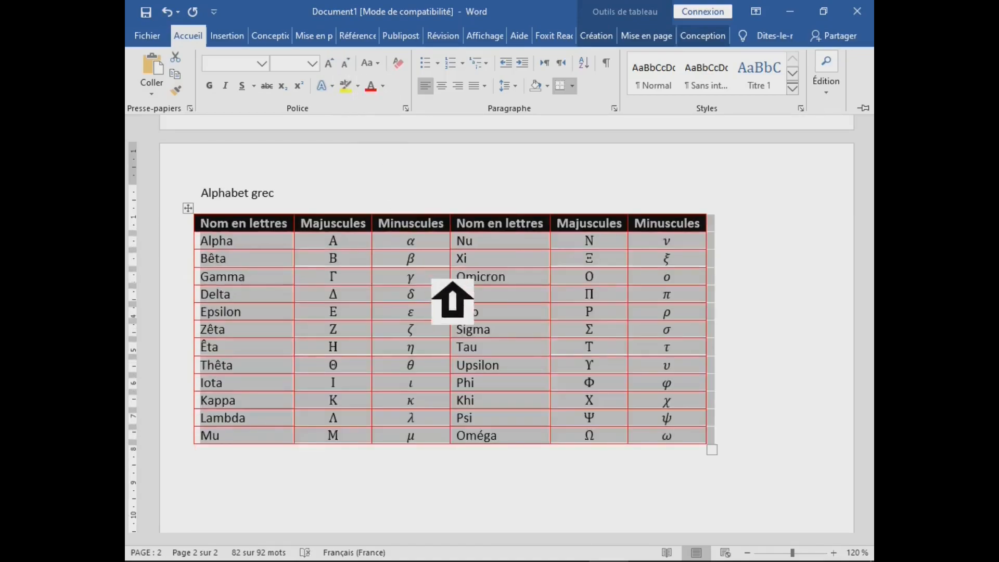
pyautogui.hotkey('ctrl', 'F1')
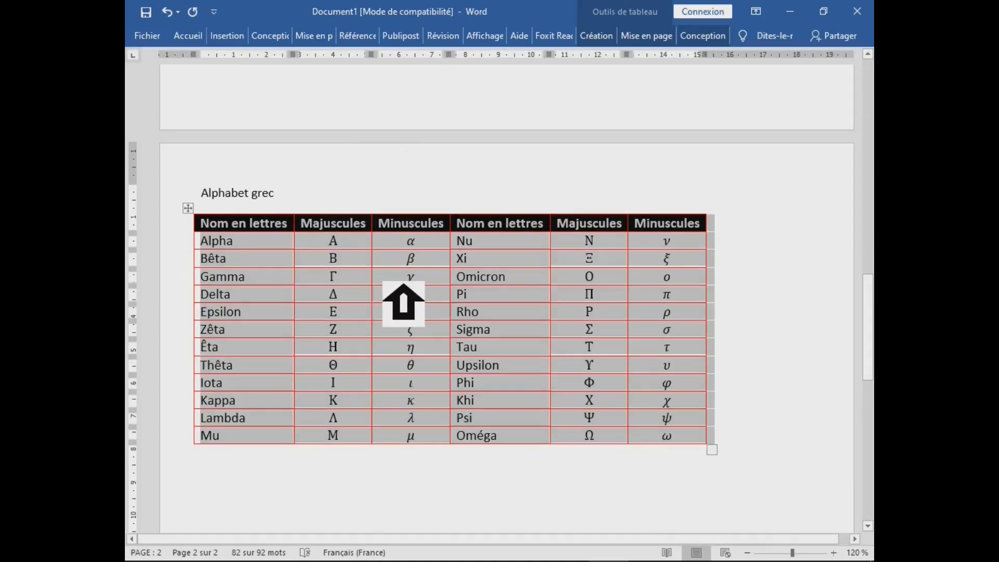
pyautogui.click(403, 281)
pyautogui.click(497, 258)
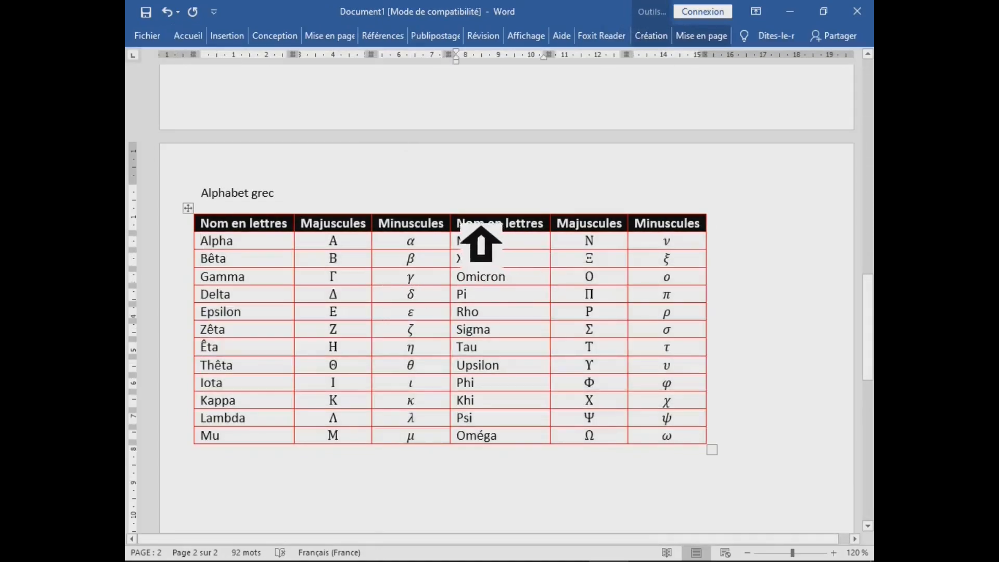
# - Delete the table's last three columns, which hold the letters from Nu to Oméga
pyautogui.moveTo(499, 241); pyautogui.dragTo(716, 446)
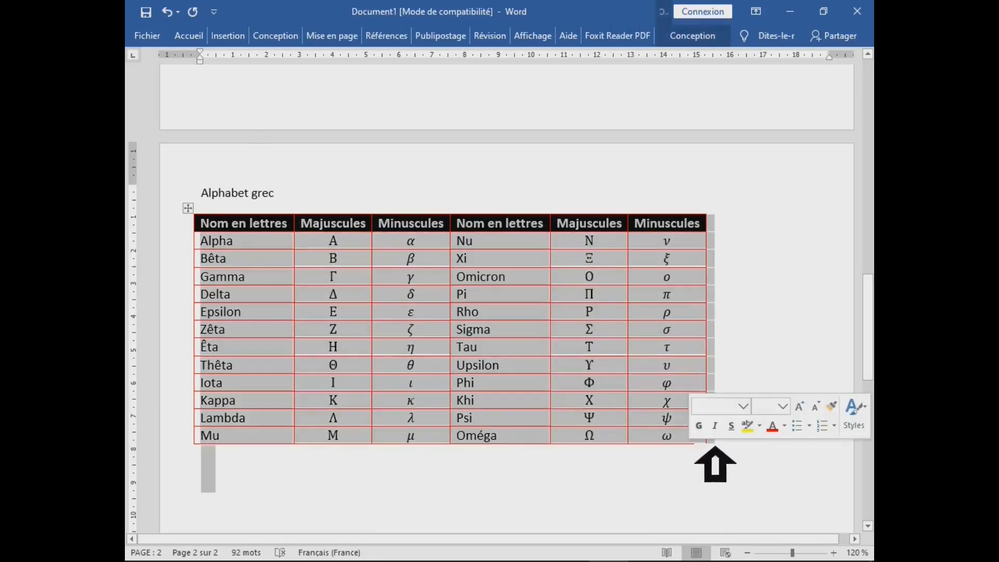
pyautogui.click(572, 343)
pyautogui.moveTo(497, 240); pyautogui.dragTo(679, 435)
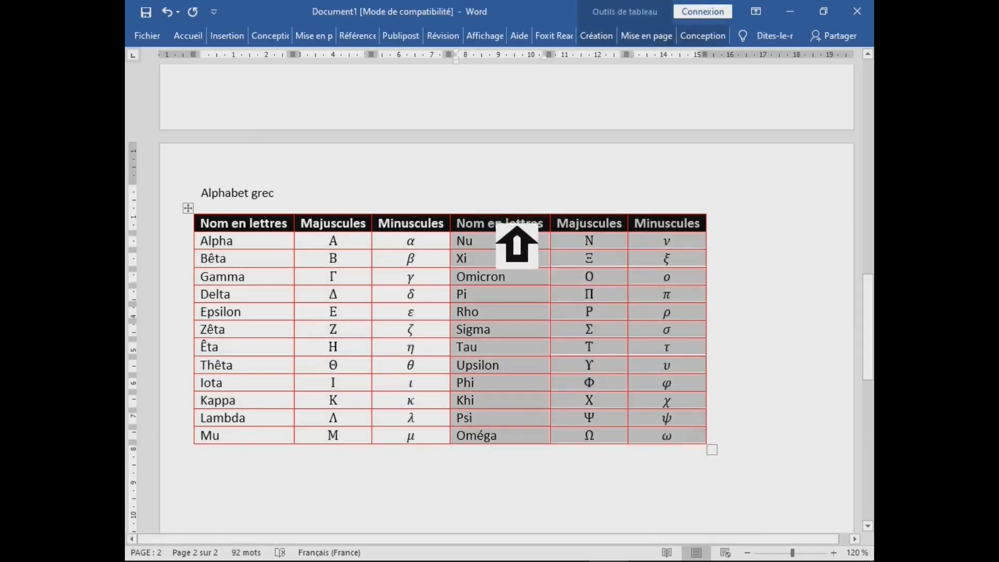
pyautogui.rightClick(483, 227)
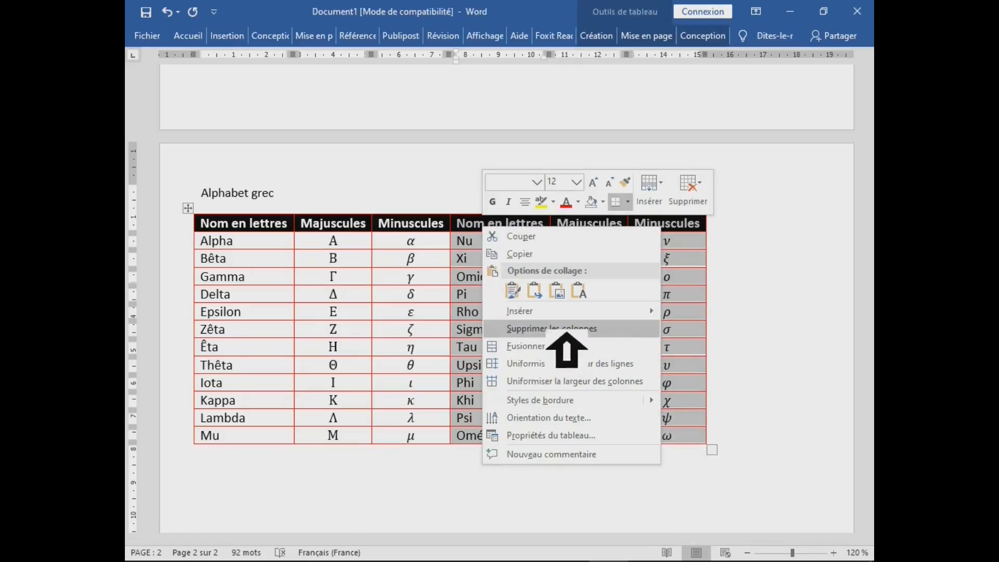
pyautogui.click(611, 329)
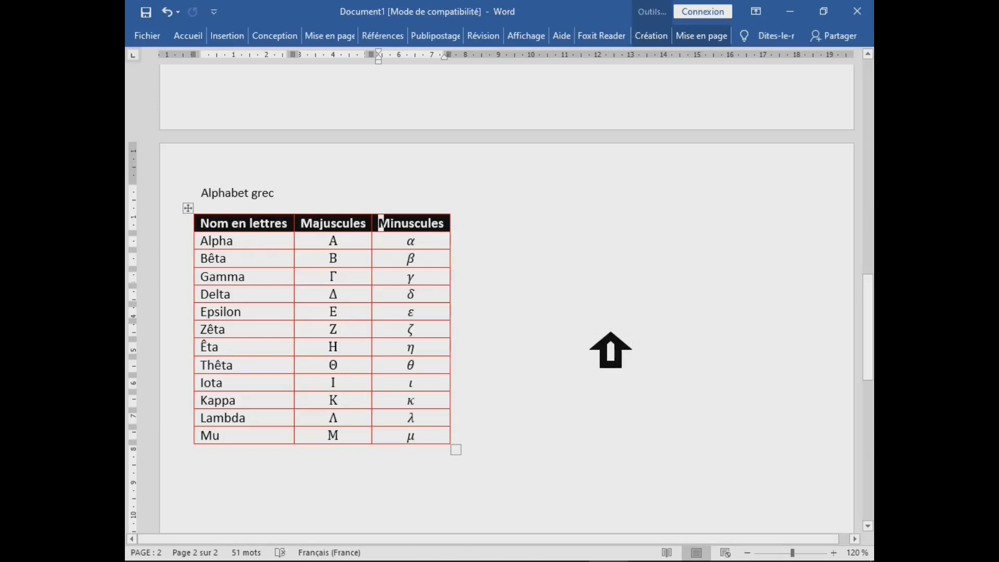
# - Undo the deletion of the three columns and clear the selection
pyautogui.hotkey('ctrl', 'z')
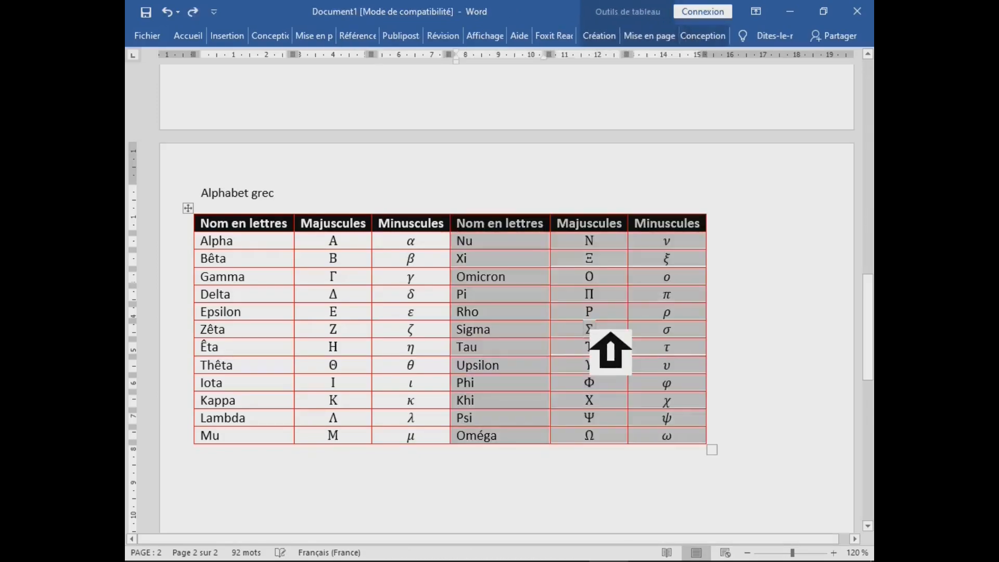
pyautogui.click(655, 293)
pyautogui.click(621, 274)
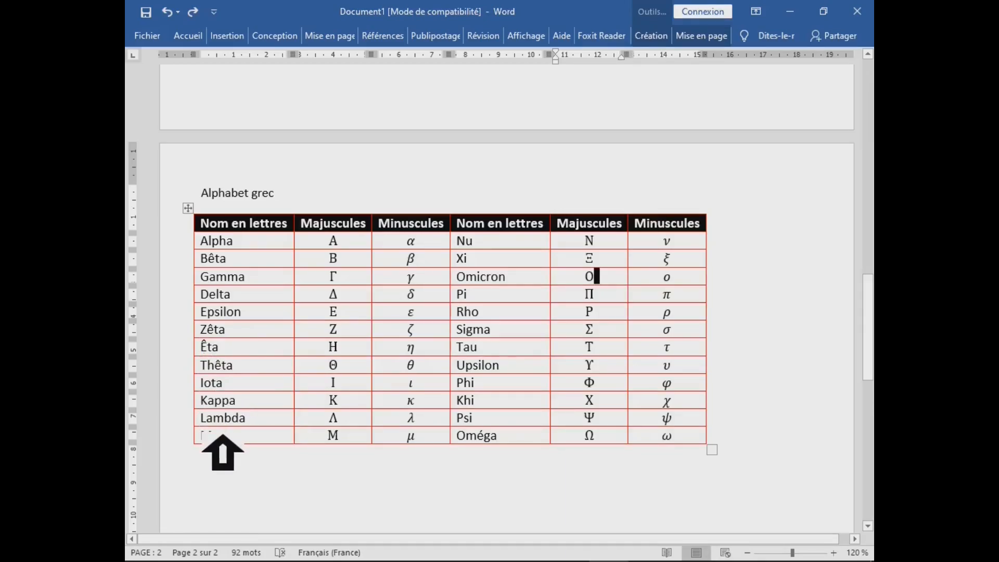
# - Delete the table's last row, Mu to Oméga, with the Supprimer la ligne entière option
pyautogui.moveTo(223, 434); pyautogui.dragTo(650, 431)
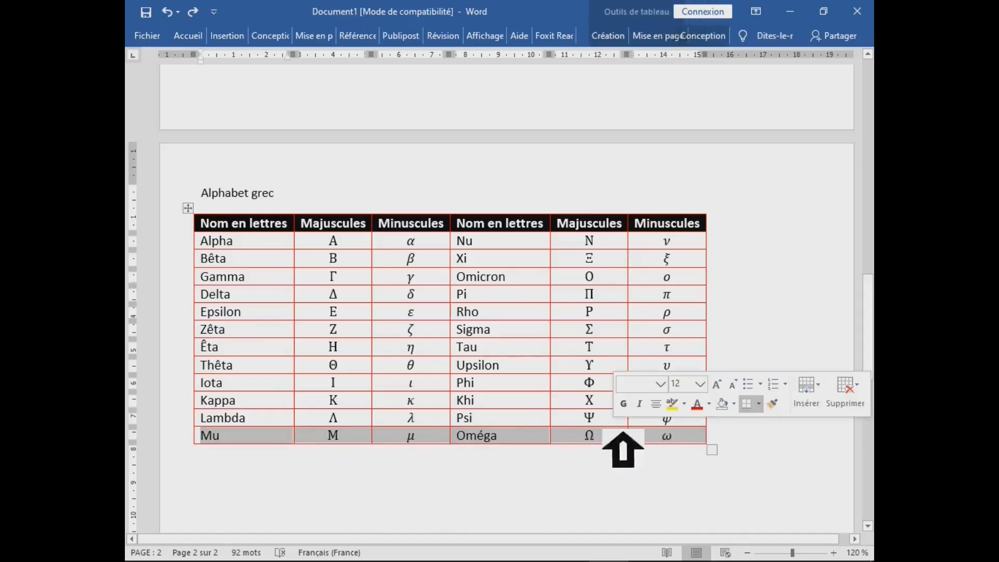
pyautogui.moveTo(870, 333); pyautogui.dragTo(870, 367)
pyautogui.rightClick(369, 252)
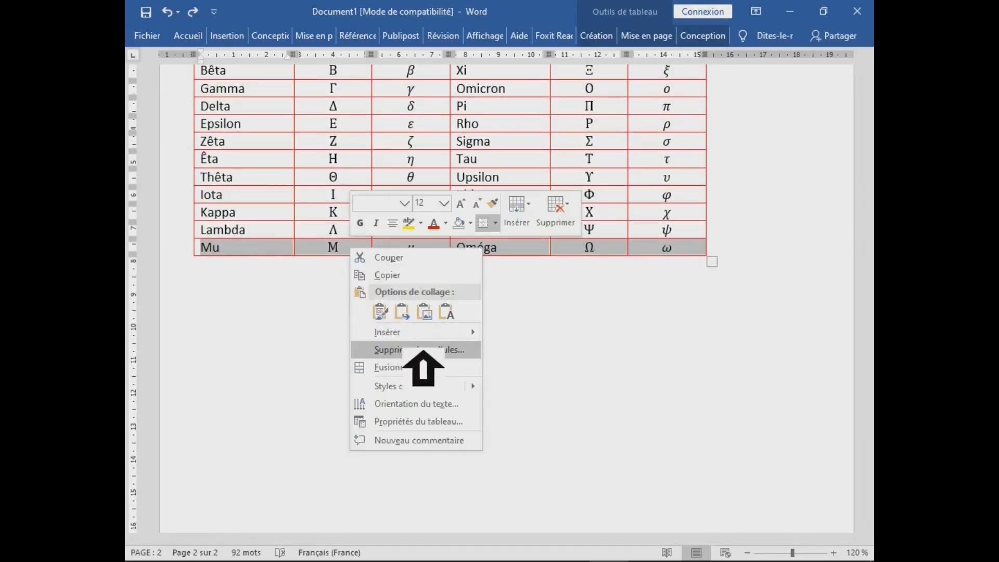
pyautogui.click(426, 351)
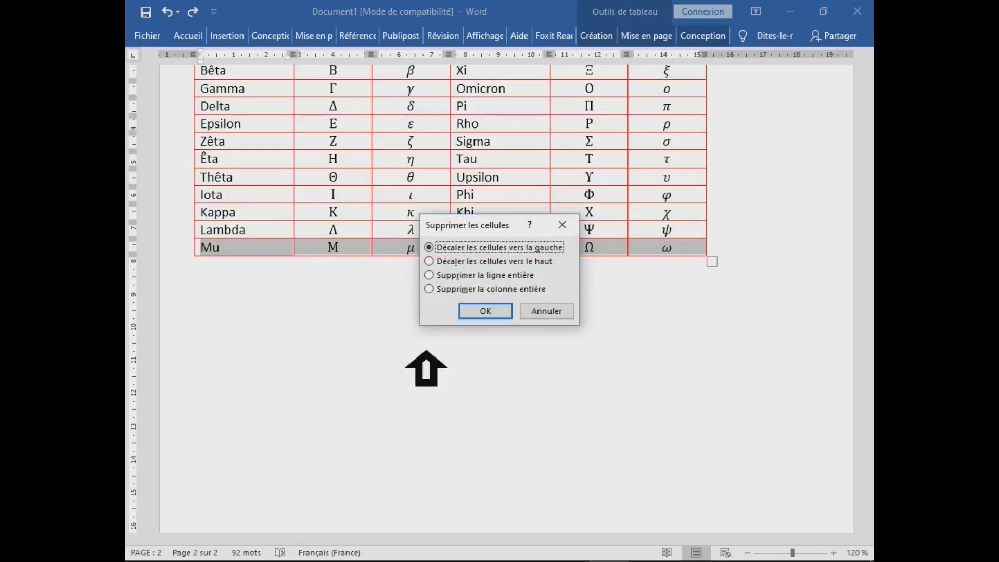
pyautogui.moveTo(512, 223); pyautogui.dragTo(498, 154)
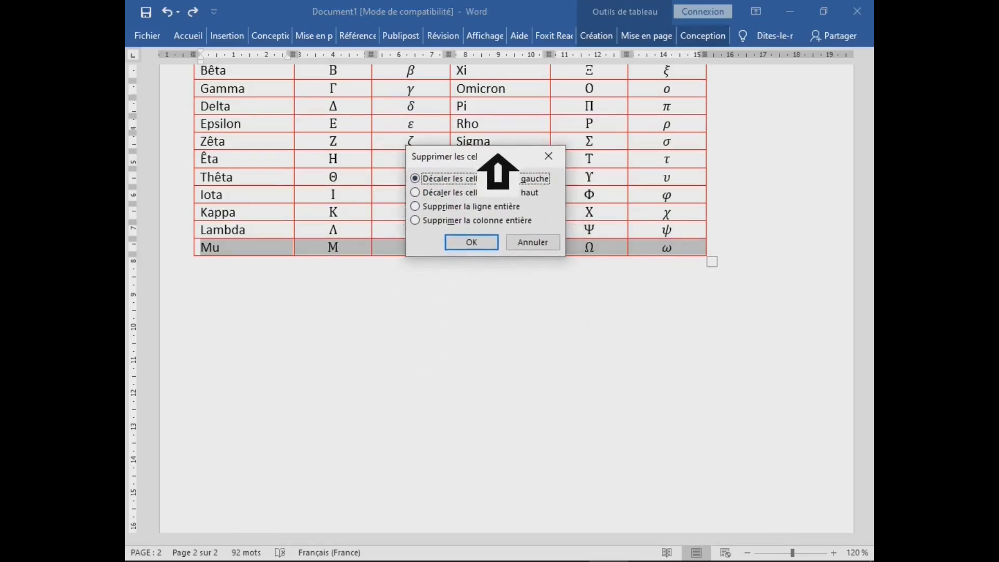
pyautogui.click(456, 207)
pyautogui.click(489, 242)
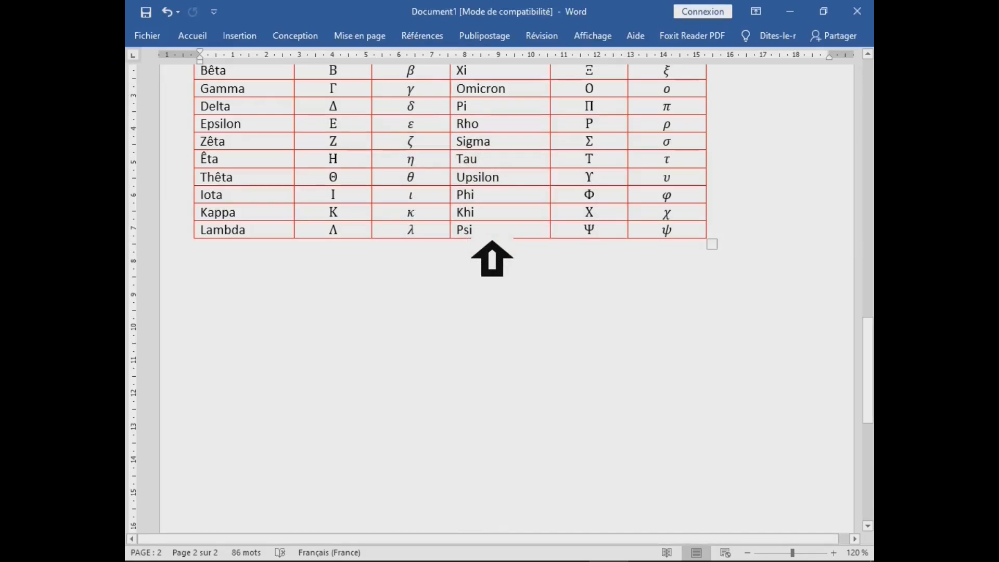
# - Undo the deletion of the last row and clear the selection
pyautogui.hotkey('ctrl', 'z')
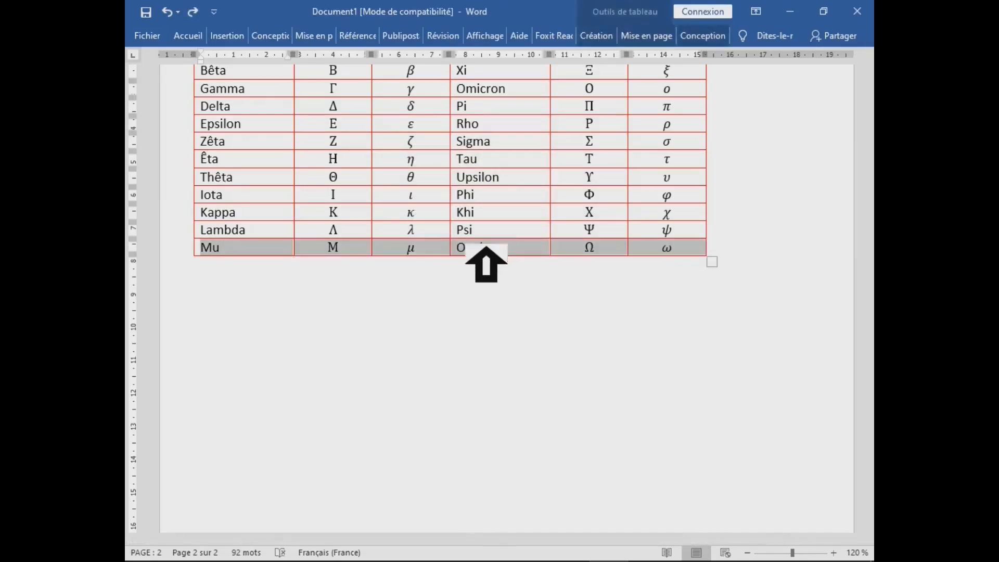
pyautogui.click(487, 278)
pyautogui.scroll(10, 487, 278)
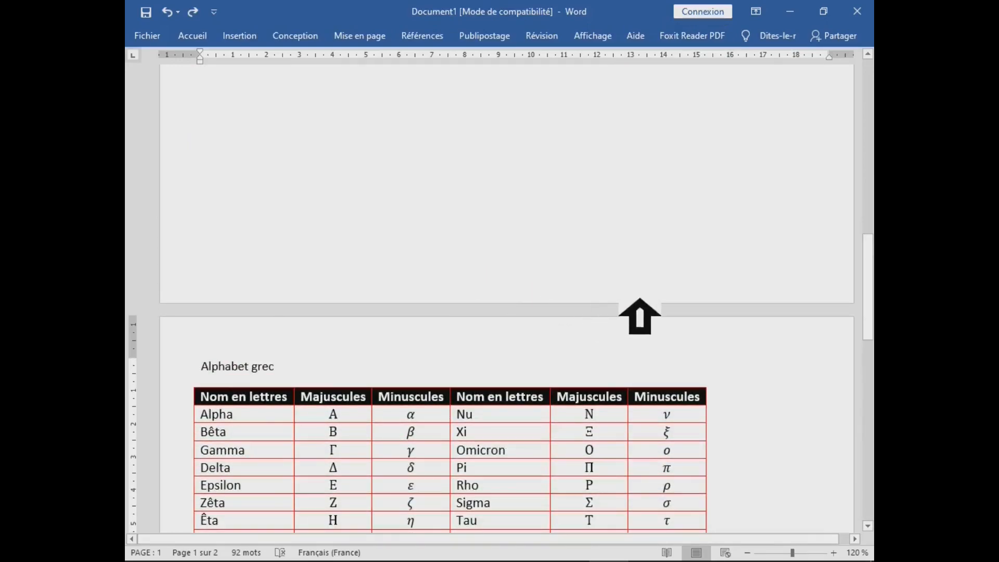
pyautogui.scroll(-5, 613, 317)
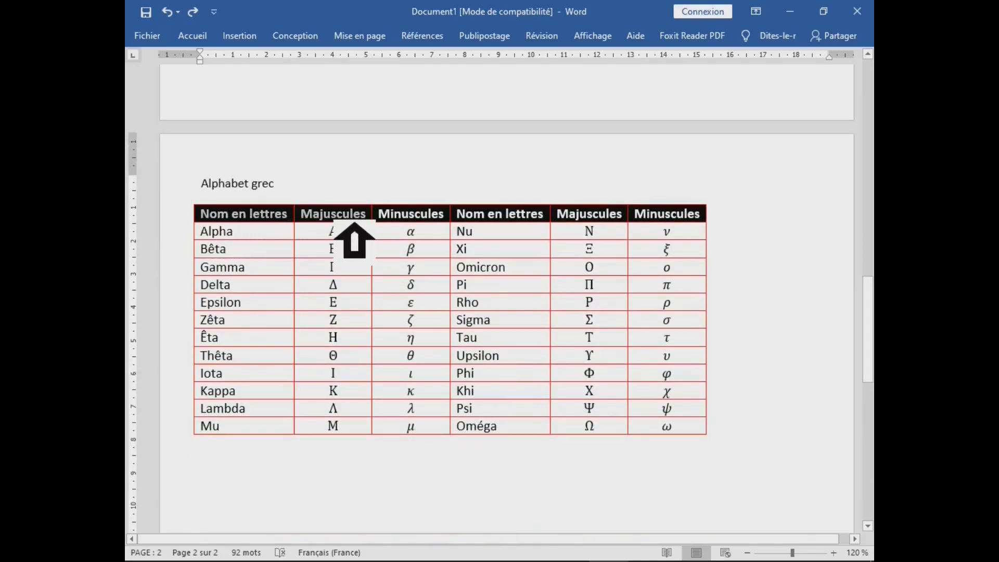
# - Merge the first two header cells, Nom en lettres and Majuscules, into one cell
pyautogui.click(355, 225)
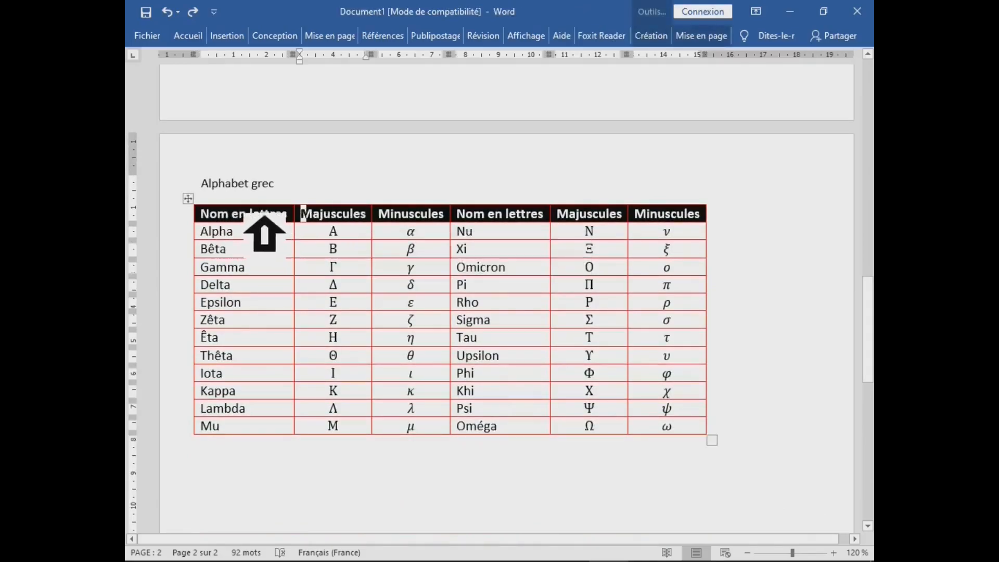
pyautogui.moveTo(223, 216); pyautogui.dragTo(363, 216)
pyautogui.rightClick(346, 218)
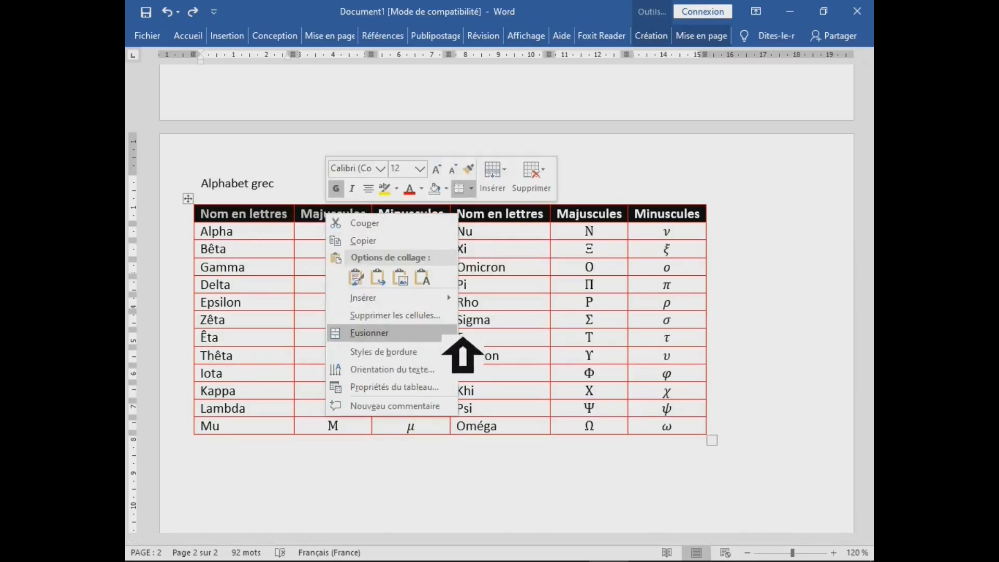
pyautogui.click(428, 333)
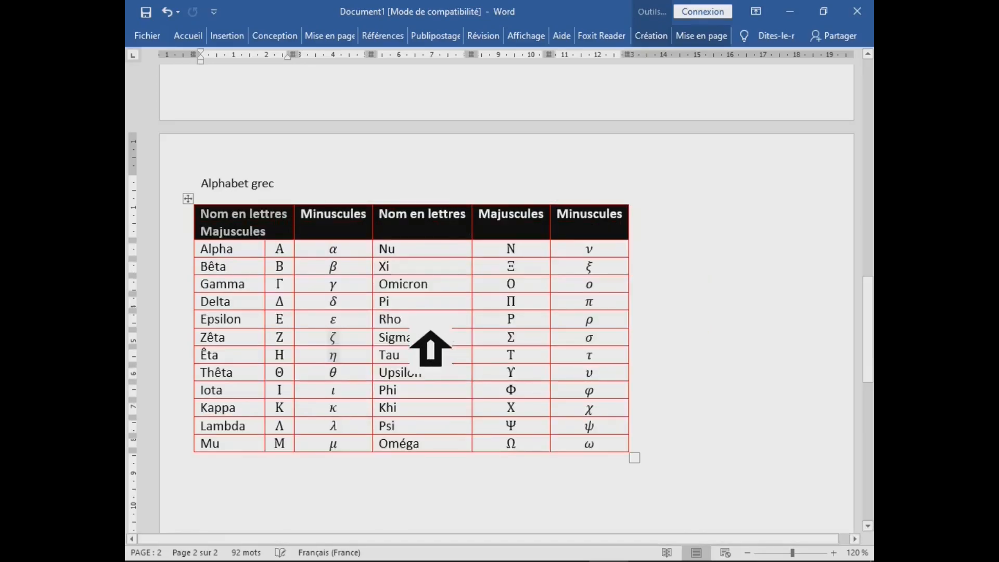
# - Merge the last three header cells, Nom en lettres, Majuscules and Minuscules, into one cell
pyautogui.click(411, 218)
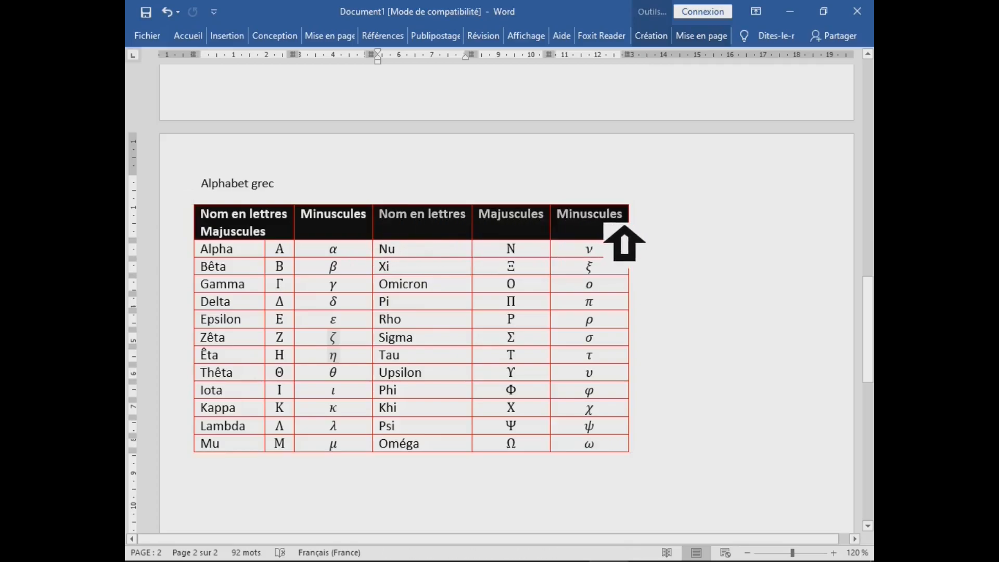
pyautogui.rightClick(507, 222)
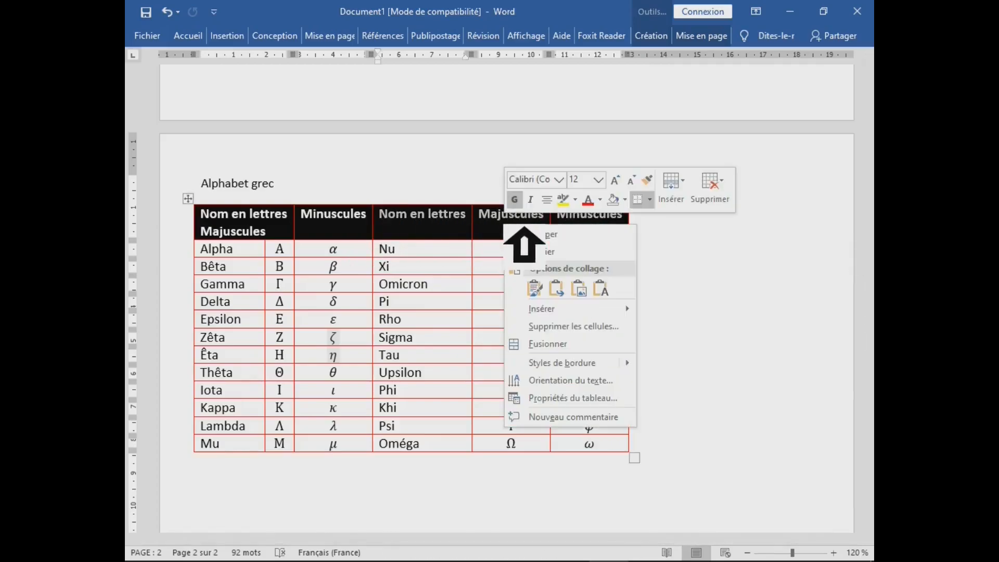
pyautogui.click(570, 345)
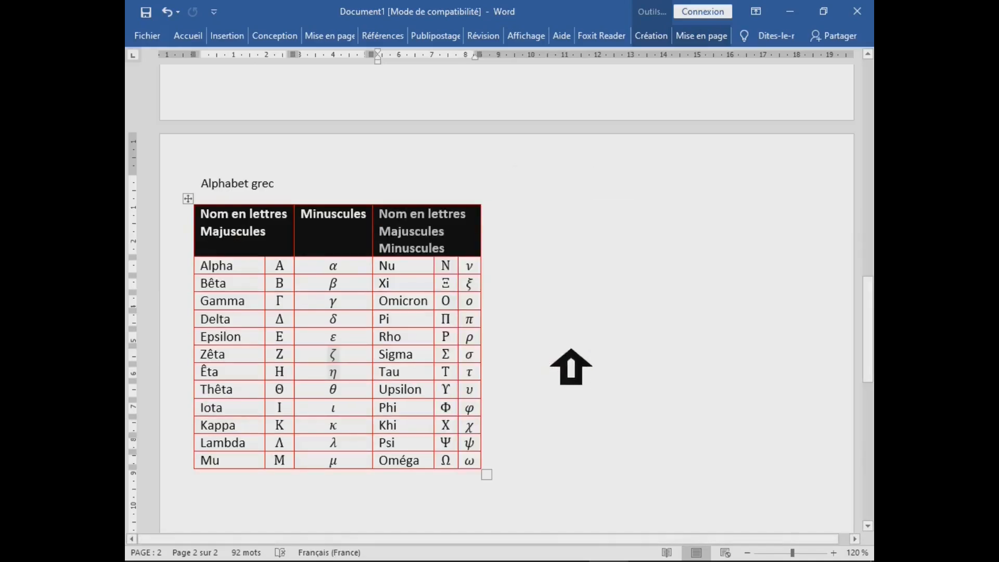
# - Undo both header cell merges and clear the selection
pyautogui.hotkey('ctrl', 'z')
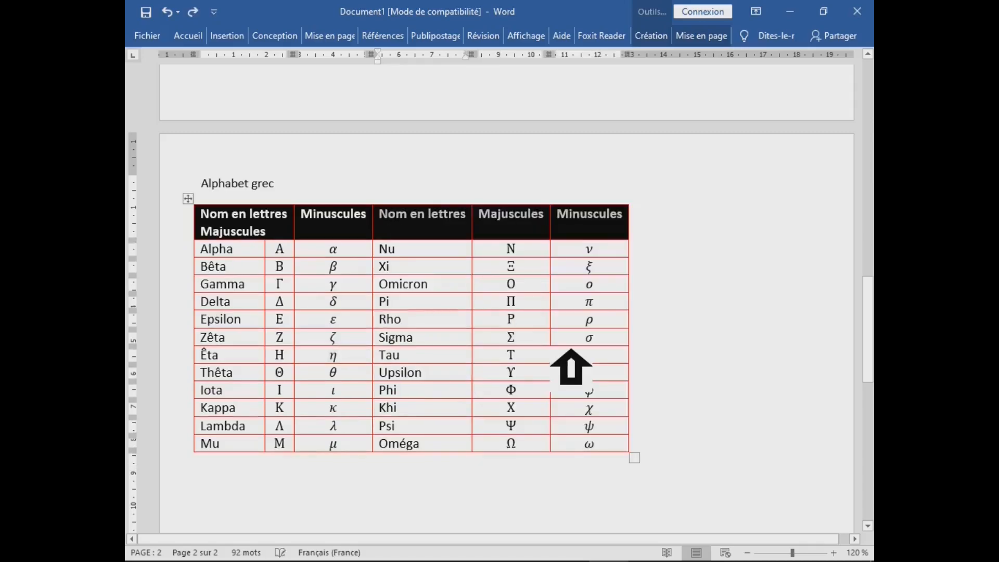
pyautogui.hotkey('ctrl', 'z')
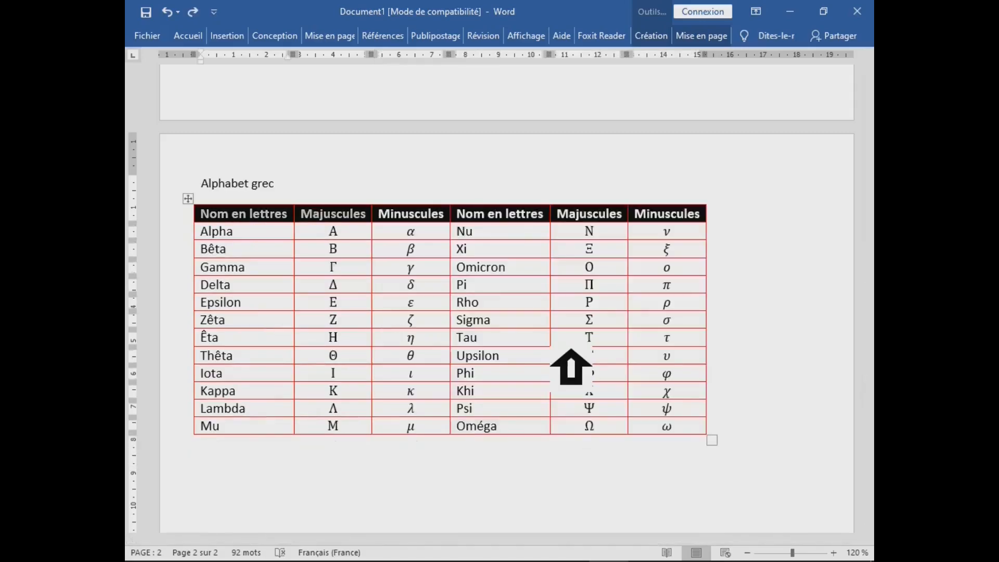
pyautogui.click(543, 271)
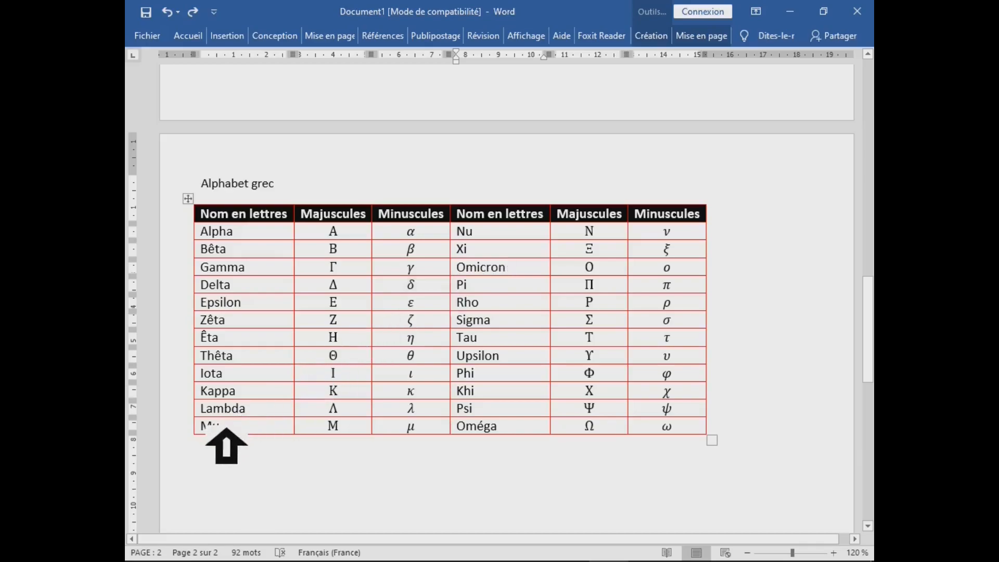
# - Select the table's last row, from Mu to the lowercase omega
pyautogui.moveTo(221, 423); pyautogui.dragTo(677, 423)
pyautogui.moveTo(870, 332); pyautogui.dragTo(870, 368)
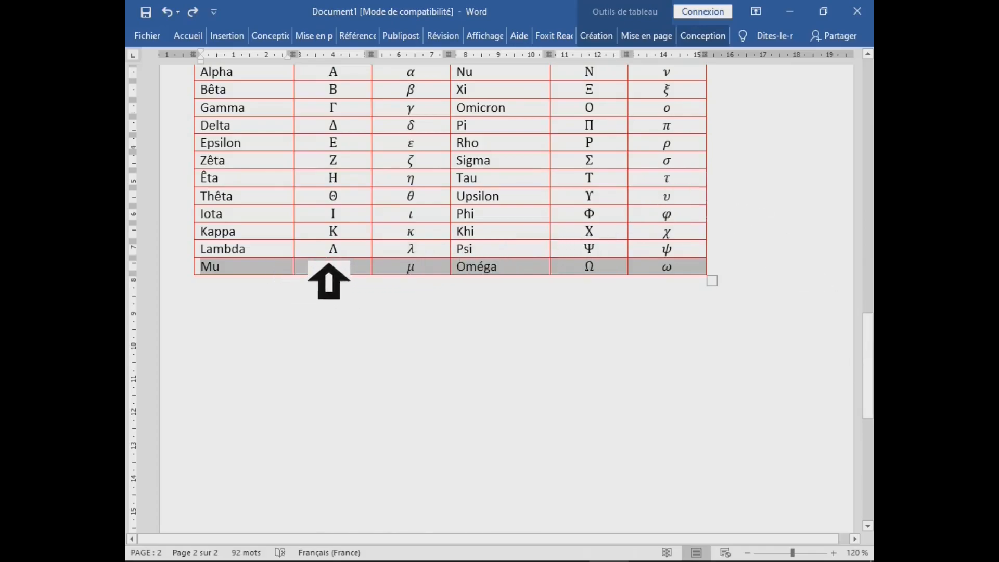
pyautogui.click(272, 266)
pyautogui.click(204, 266)
pyautogui.moveTo(249, 266); pyautogui.dragTo(687, 266)
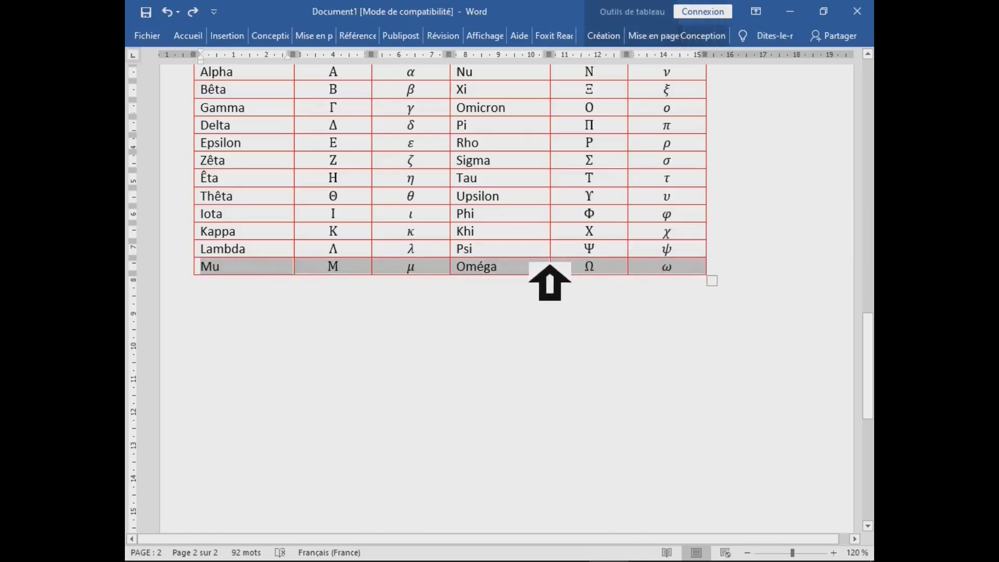
pyautogui.click(668, 40)
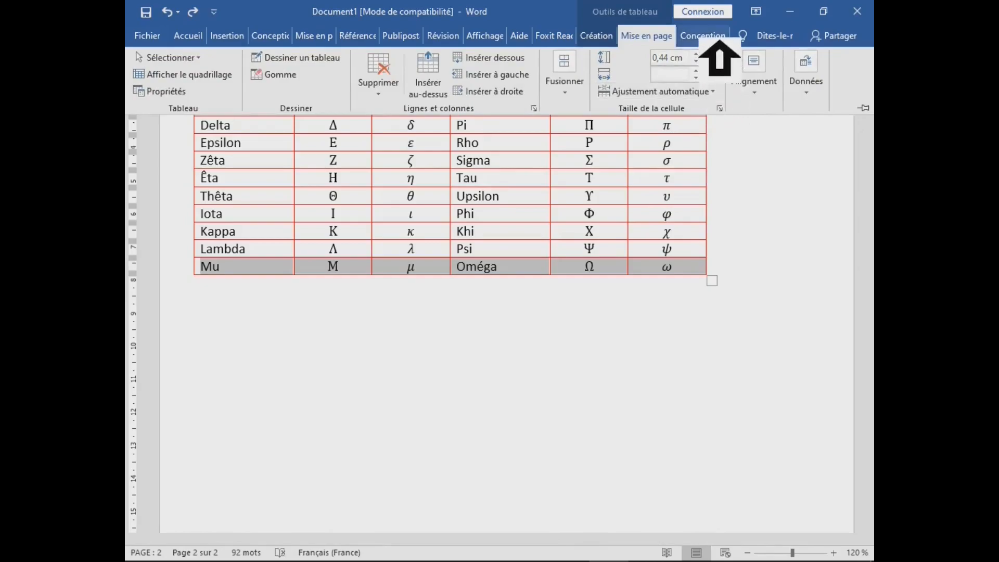
pyautogui.click(776, 100)
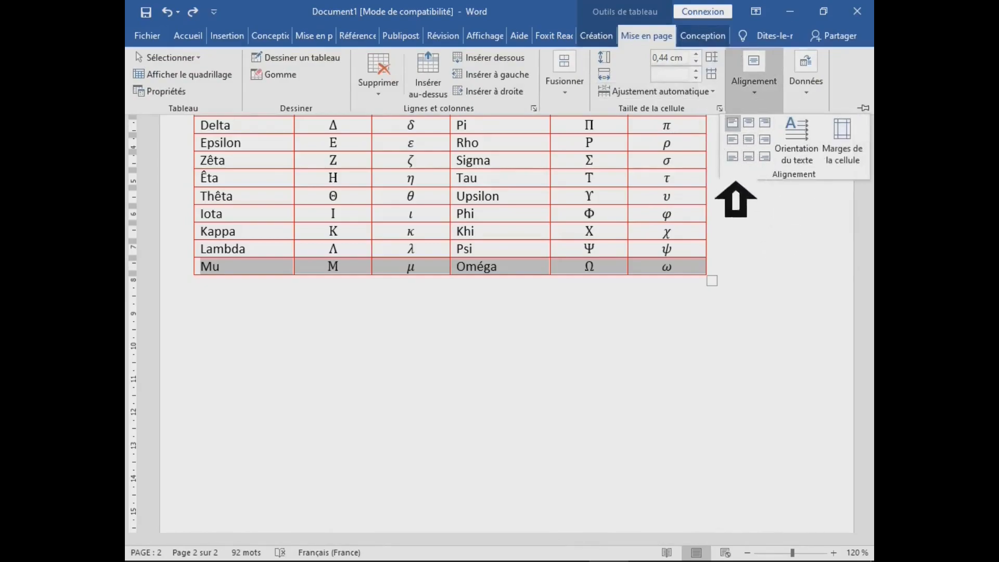
pyautogui.click(699, 42)
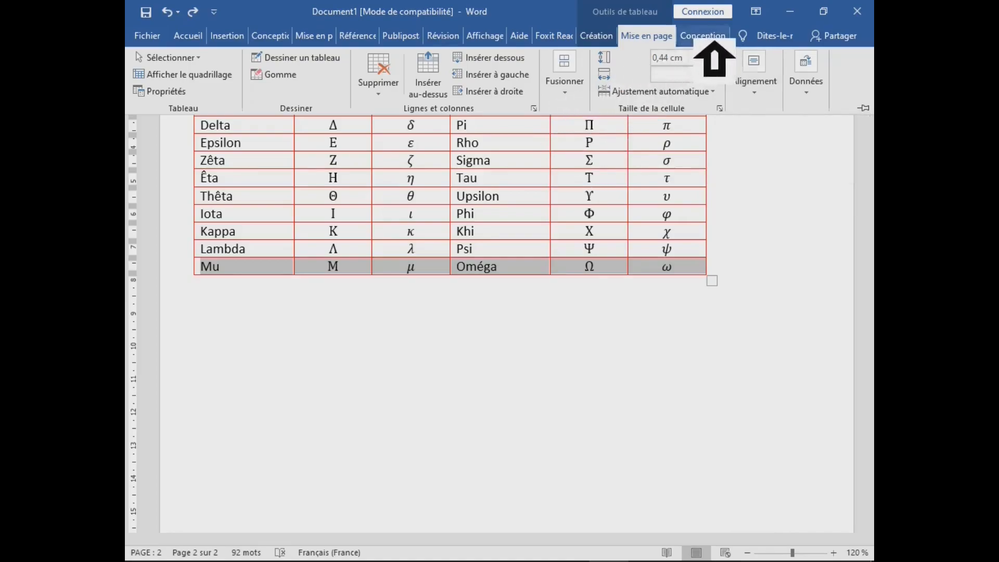
# - Set a 3 pt dark blue border for the selected row in the Bordure et trame settings
pyautogui.click(601, 42)
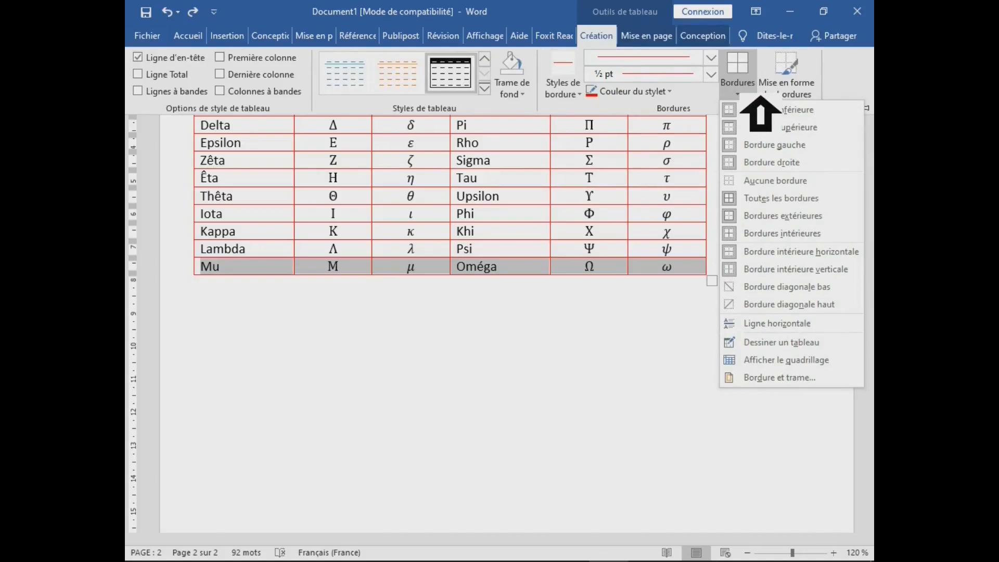
pyautogui.click(779, 379)
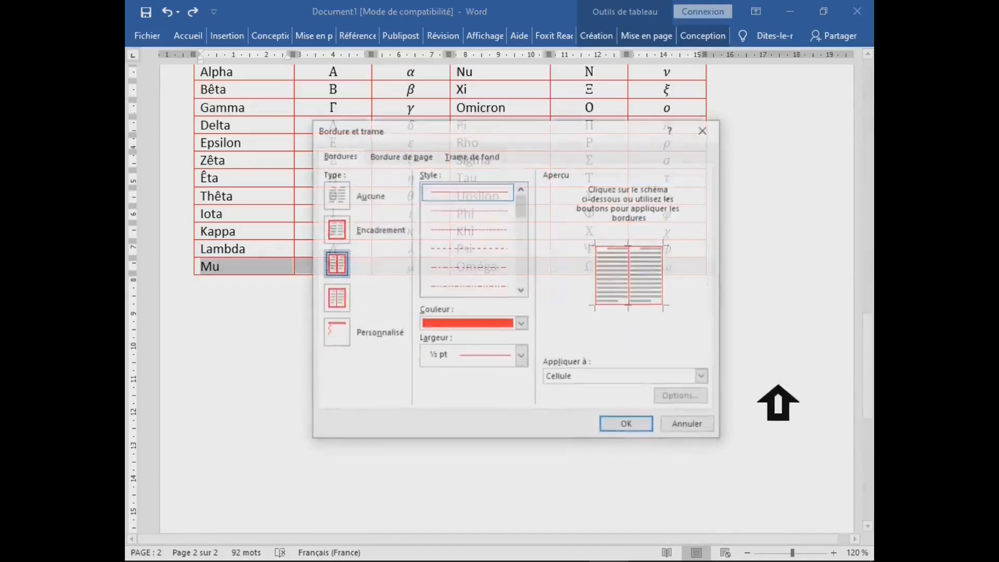
pyautogui.moveTo(539, 134); pyautogui.dragTo(556, 102)
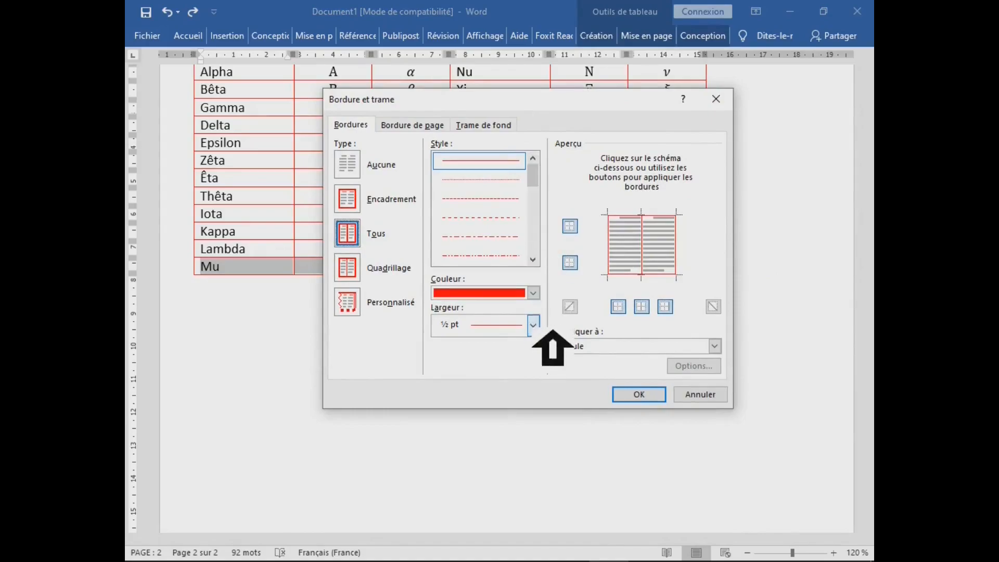
pyautogui.click(535, 328)
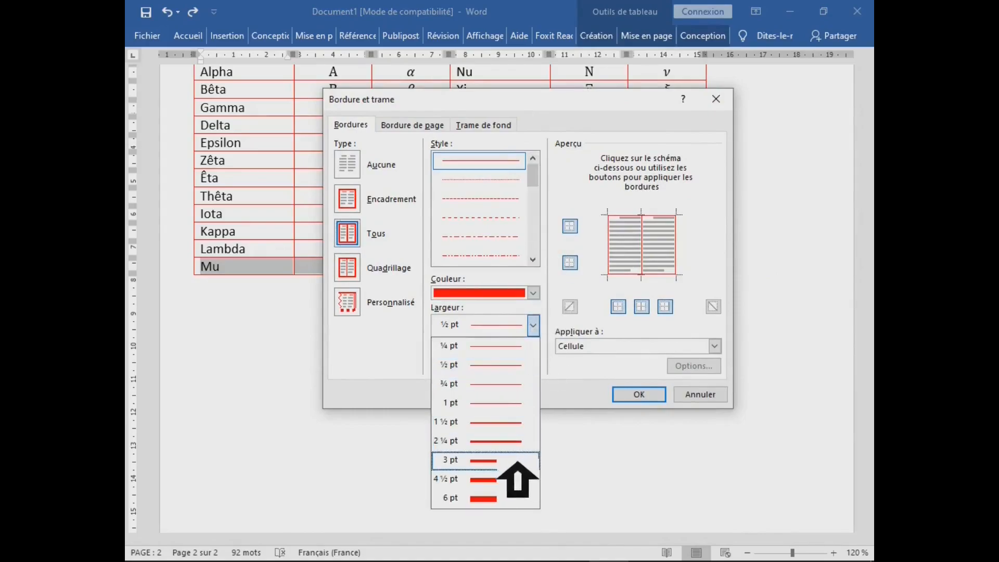
pyautogui.click(518, 460)
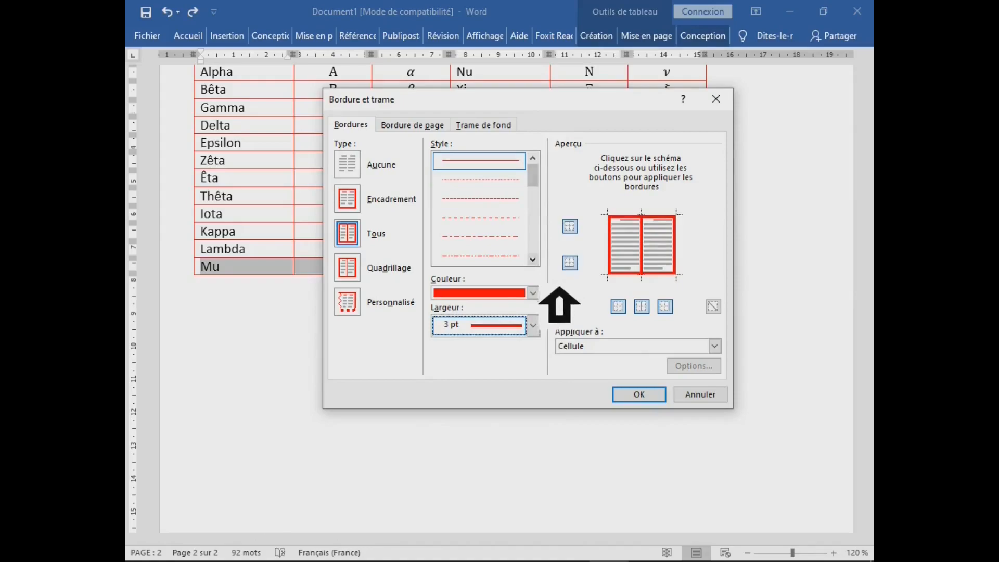
pyautogui.click(534, 292)
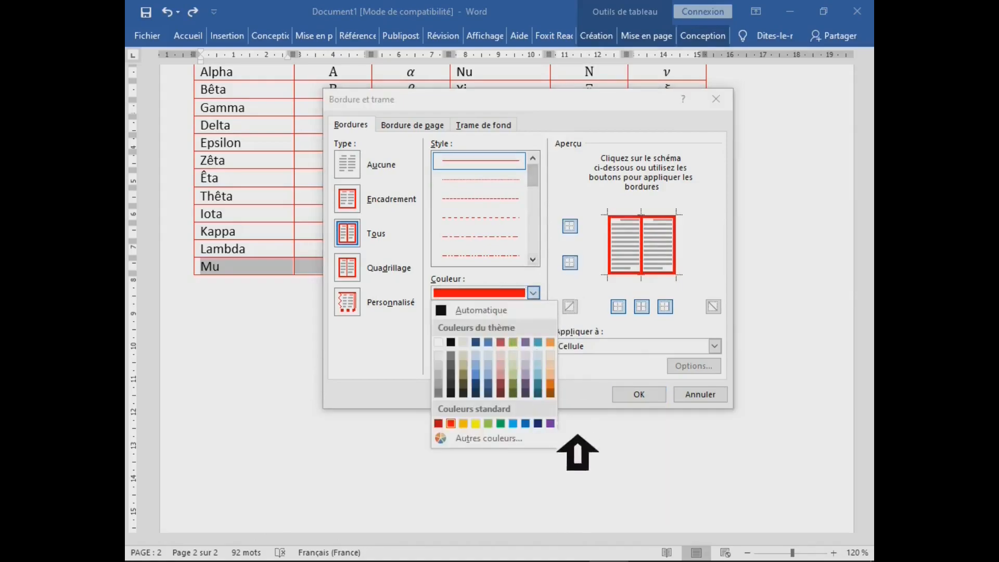
pyautogui.click(538, 423)
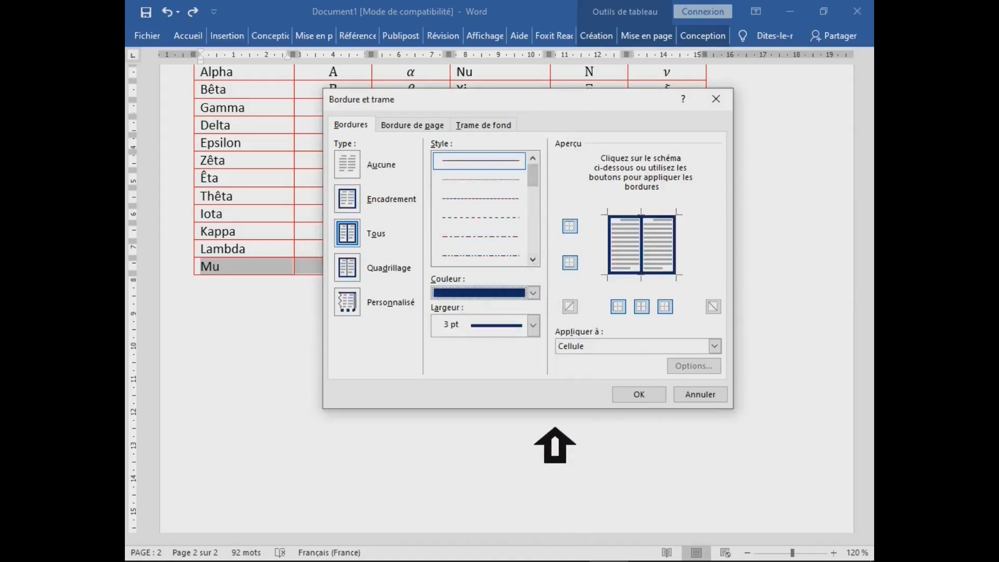
# - Preview the border on Paragraphe, switch its target to Texte, and apply it to the last row
pyautogui.click(642, 346)
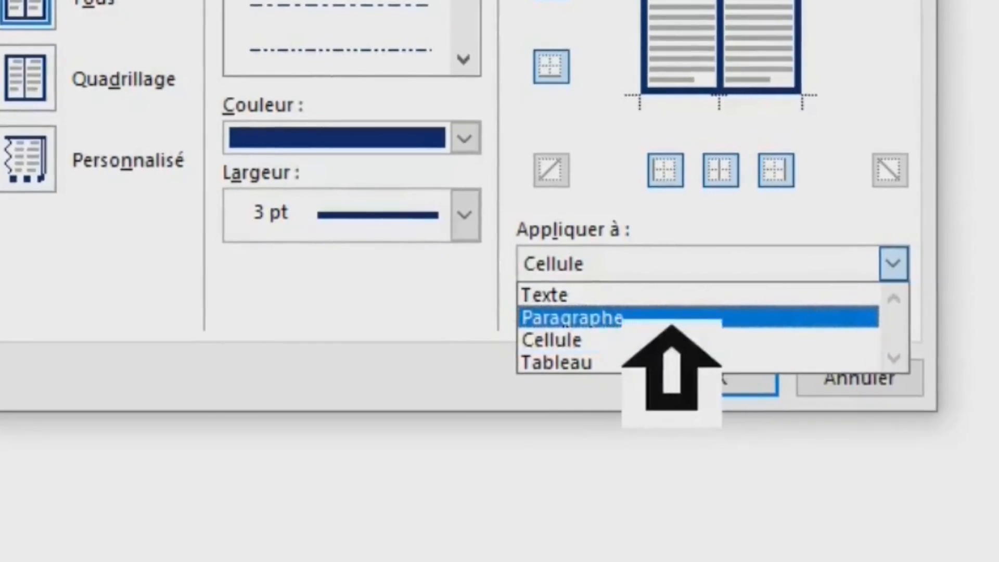
pyautogui.click(671, 325)
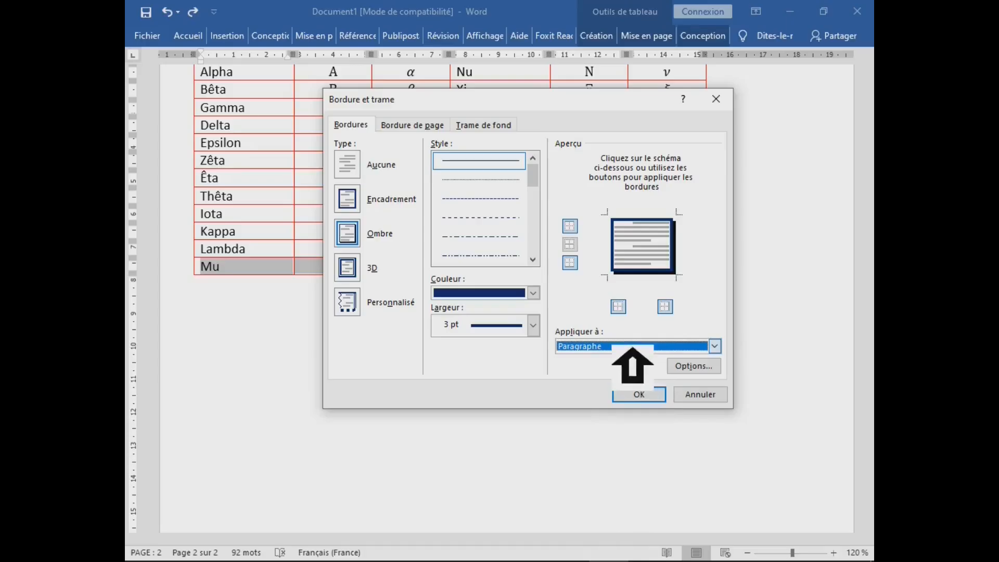
pyautogui.click(698, 267)
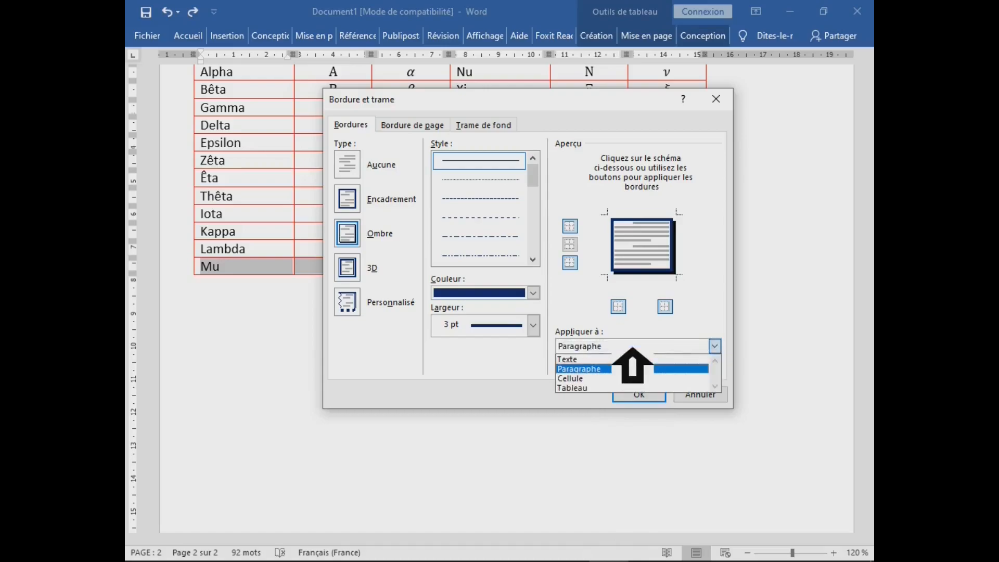
pyautogui.click(620, 359)
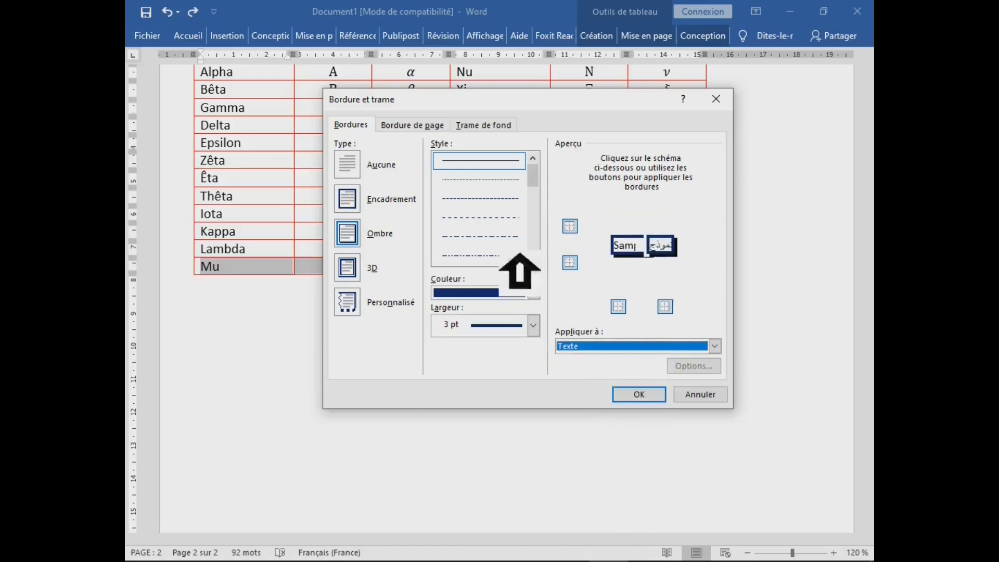
pyautogui.moveTo(476, 99); pyautogui.dragTo(562, 168)
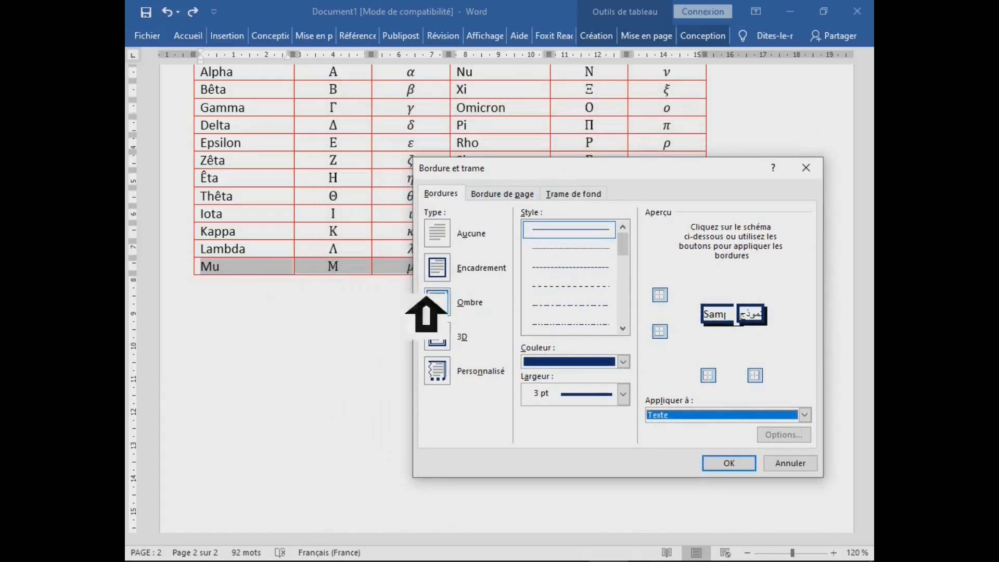
pyautogui.click(728, 463)
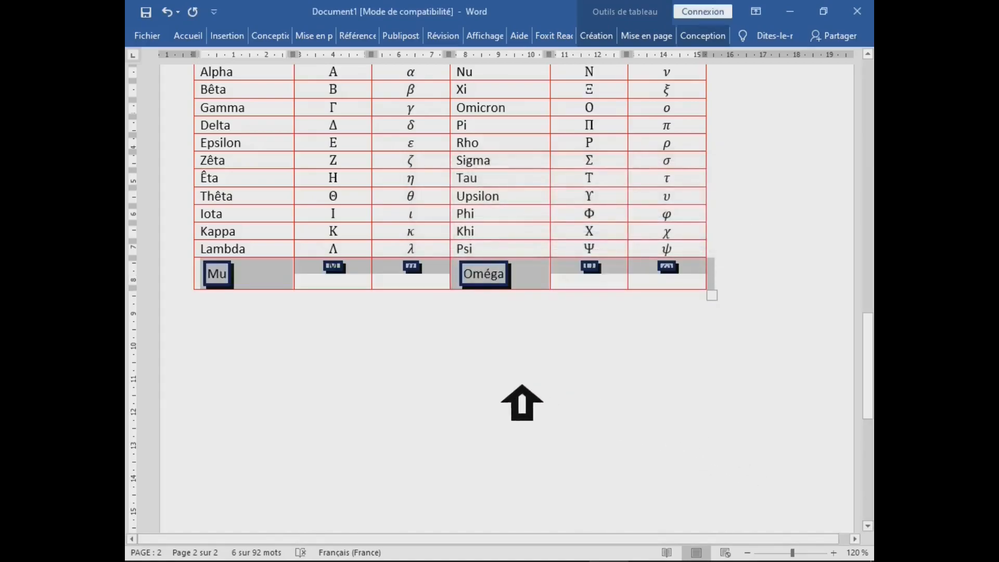
# - Undo the text border on the last row
pyautogui.click(521, 403)
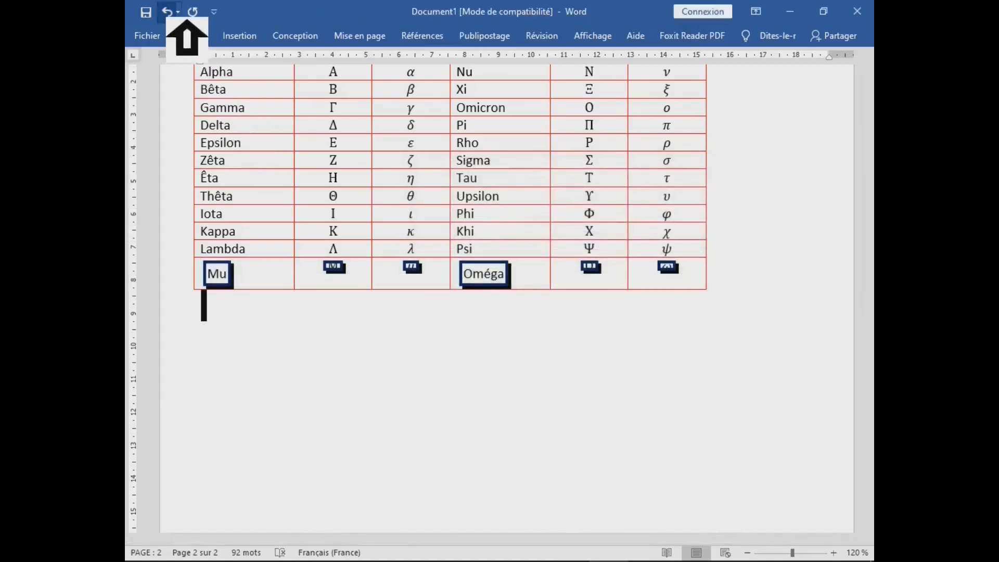
pyautogui.click(167, 11)
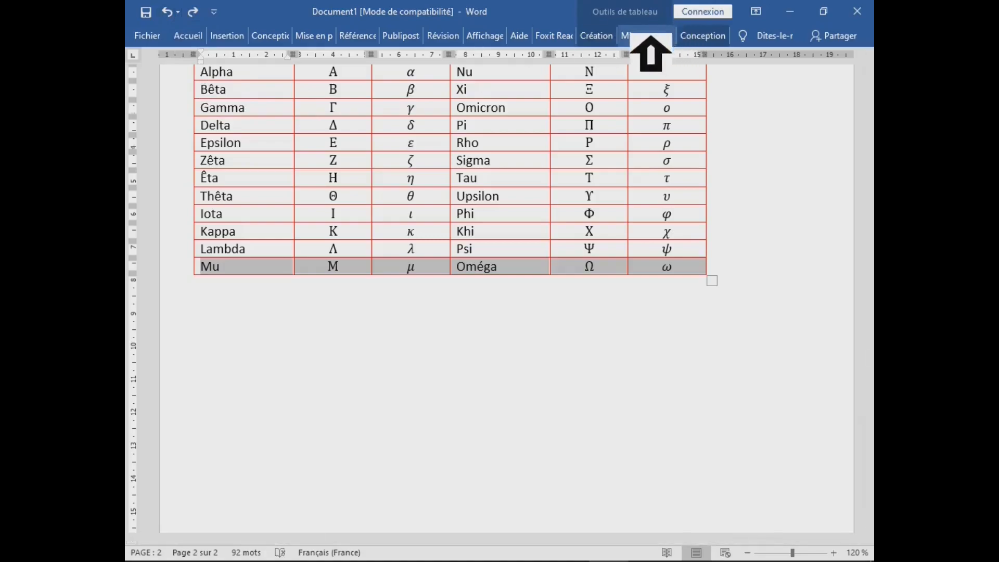
# - Set a 2 ¼ pt dark blue border in the Bordure et trame settings
pyautogui.click(598, 36)
pyautogui.click(737, 91)
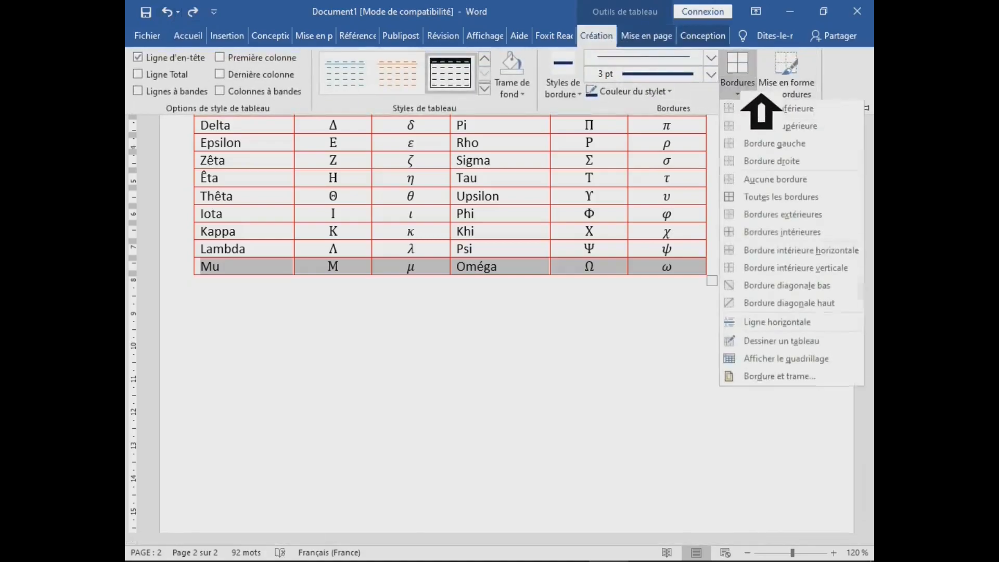
pyautogui.click(788, 378)
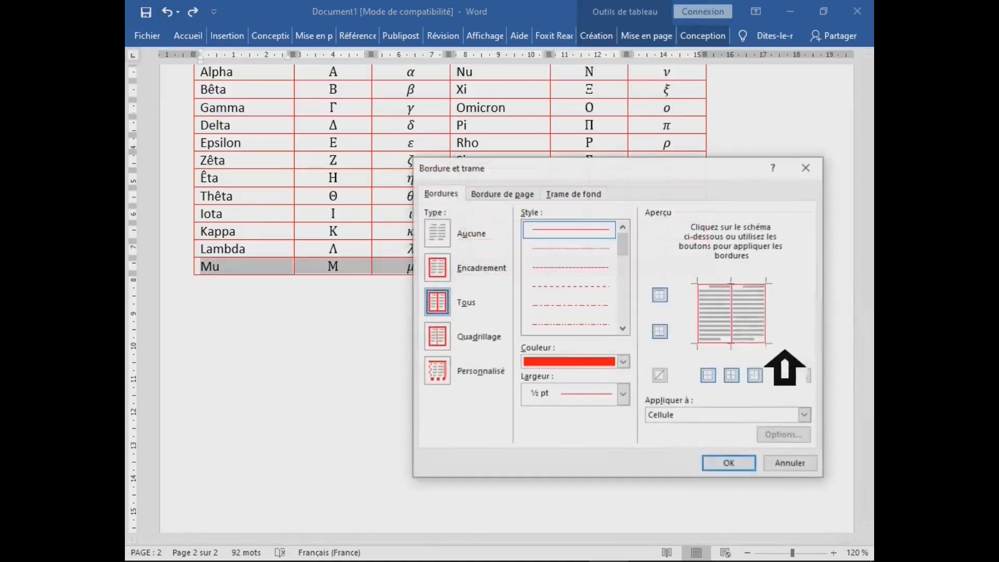
pyautogui.click(618, 276)
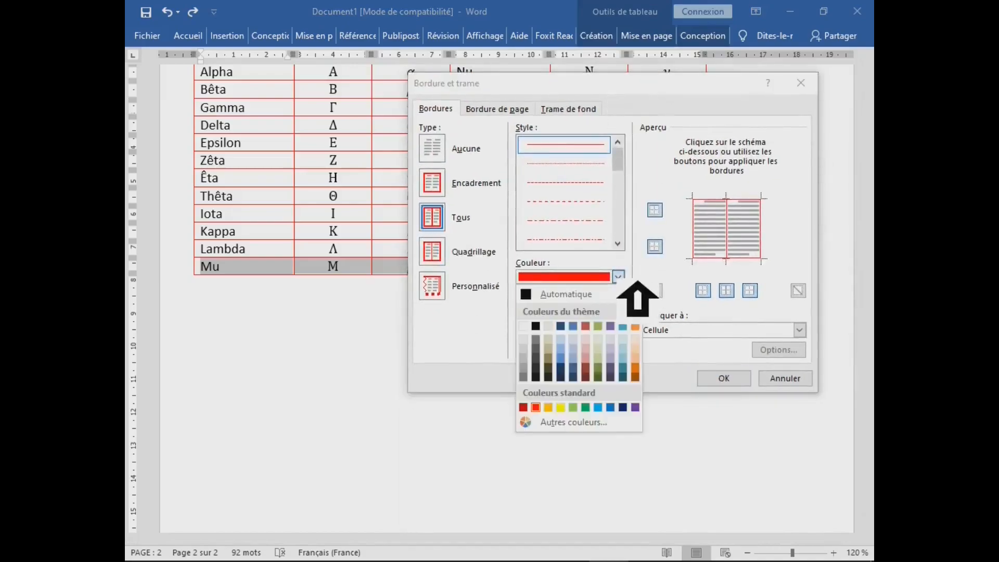
pyautogui.click(623, 407)
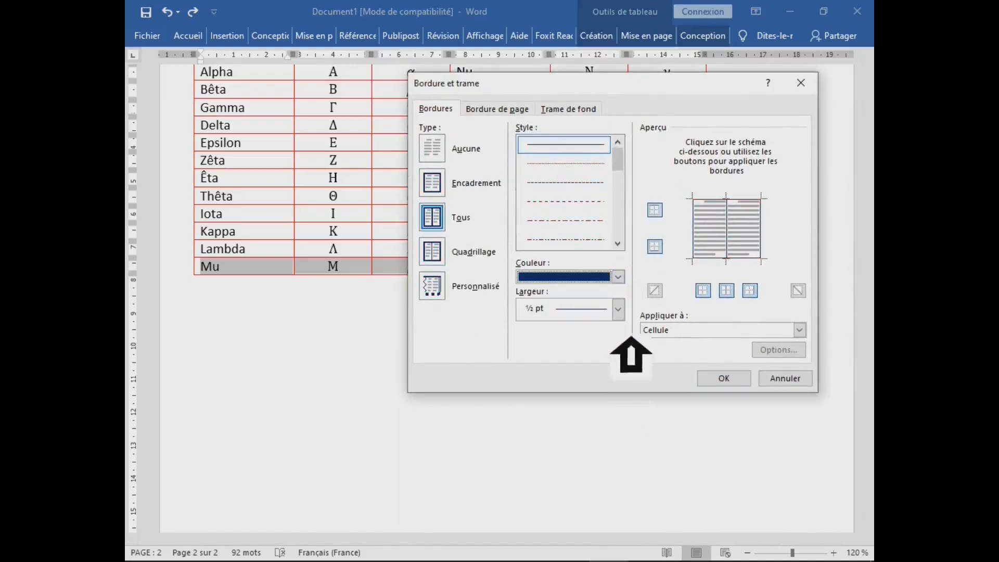
pyautogui.click(618, 309)
pyautogui.click(606, 425)
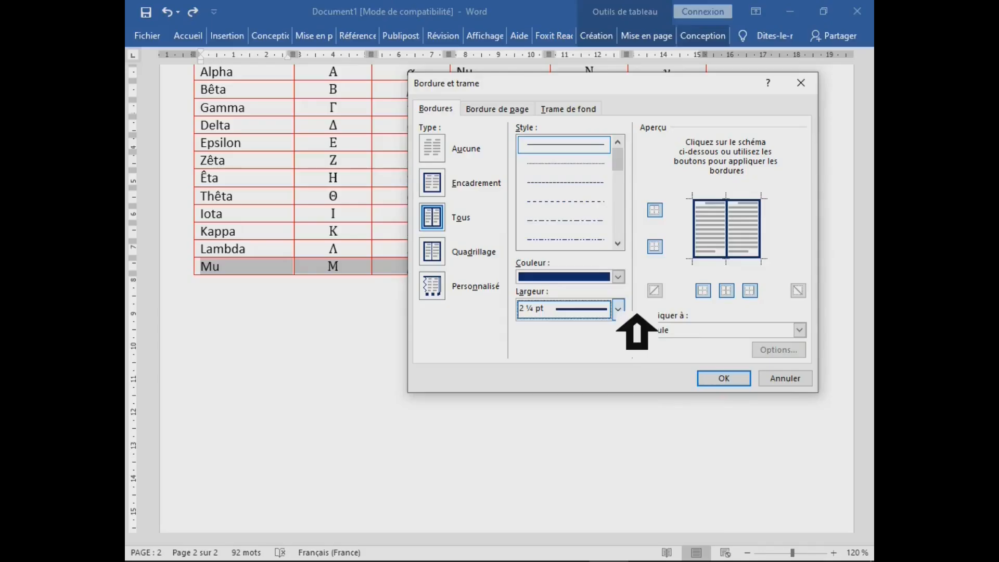
# - Apply the dark blue border to the whole table with the Tableau target and undo it
pyautogui.click(699, 328)
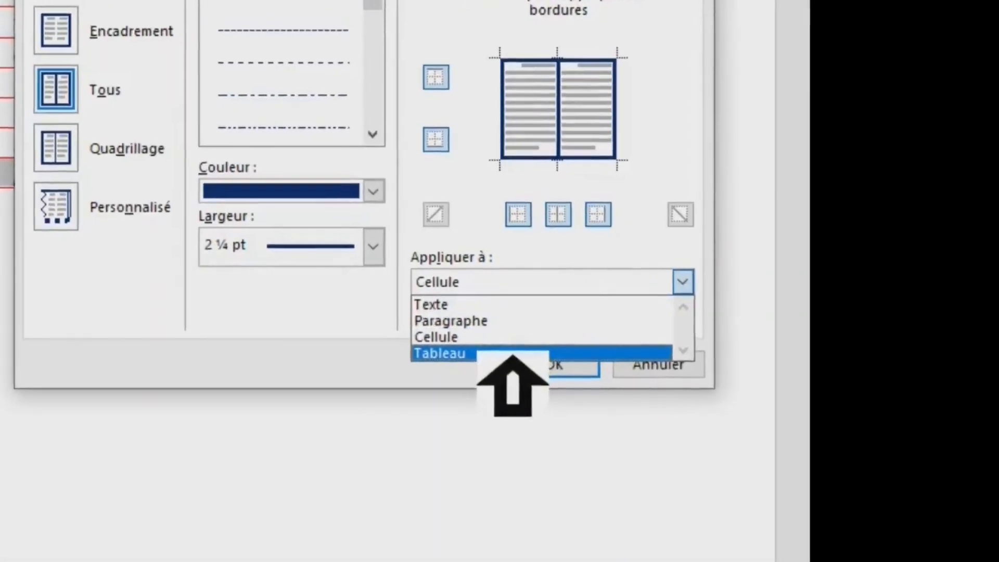
pyautogui.click(699, 372)
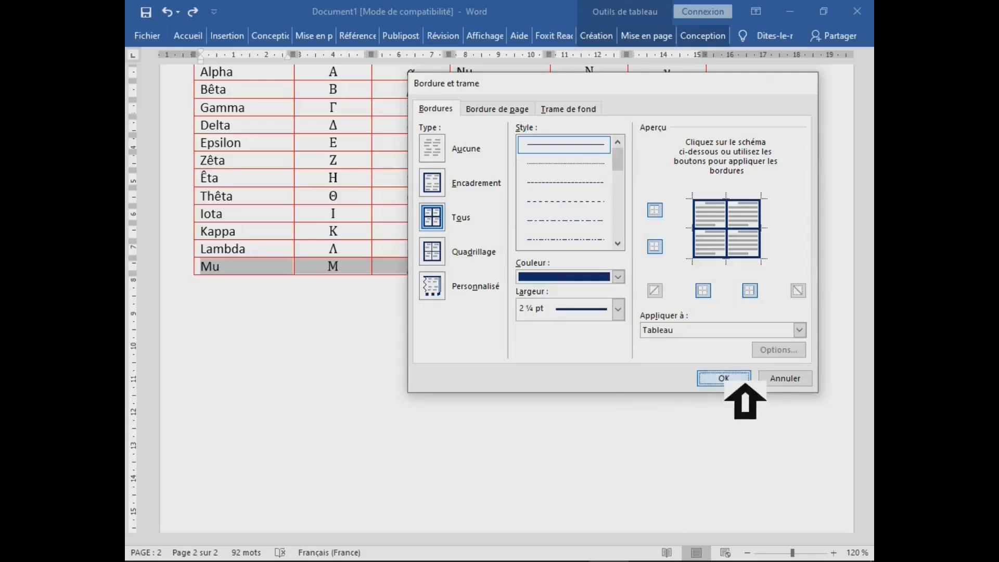
pyautogui.click(586, 414)
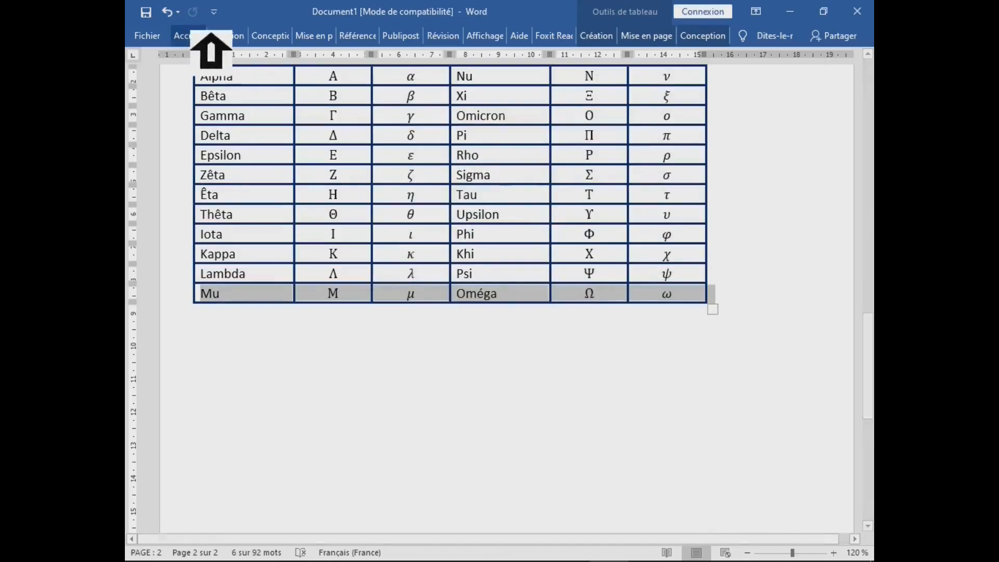
pyautogui.click(167, 12)
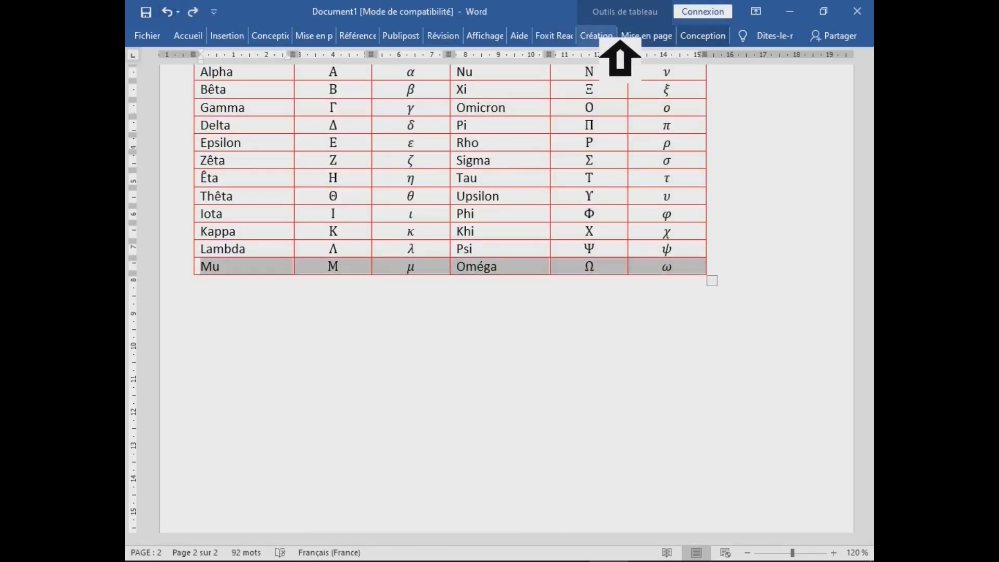
# - Set a 3 pt green border for the selected last row in the Bordure et trame settings
pyautogui.click(596, 35)
pyautogui.click(737, 91)
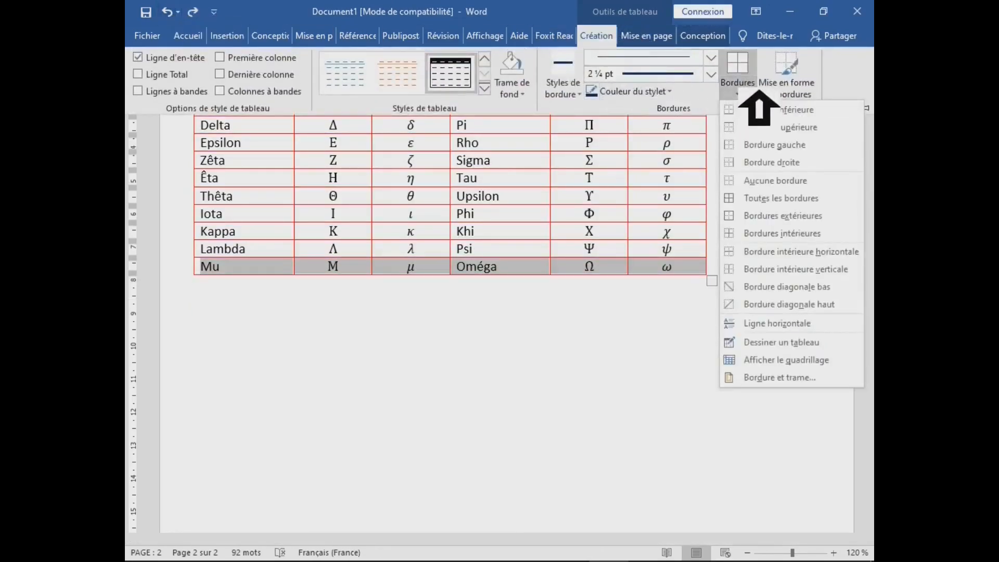
pyautogui.click(762, 378)
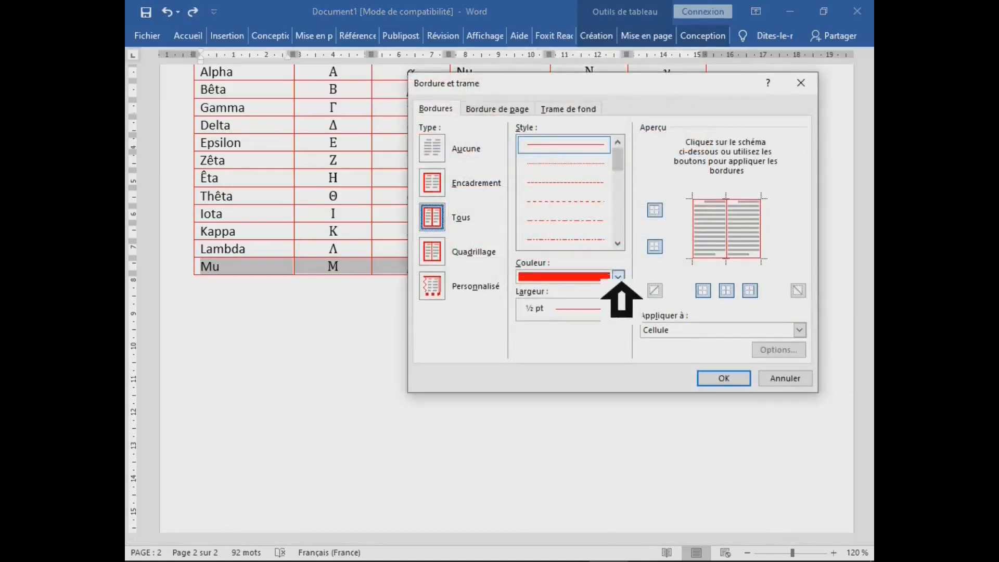
pyautogui.click(617, 277)
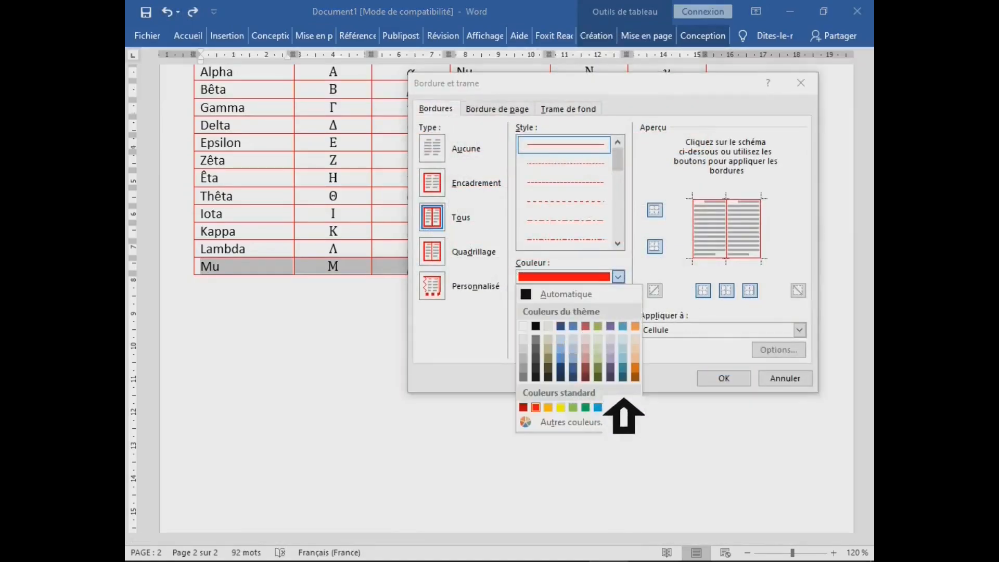
pyautogui.click(585, 407)
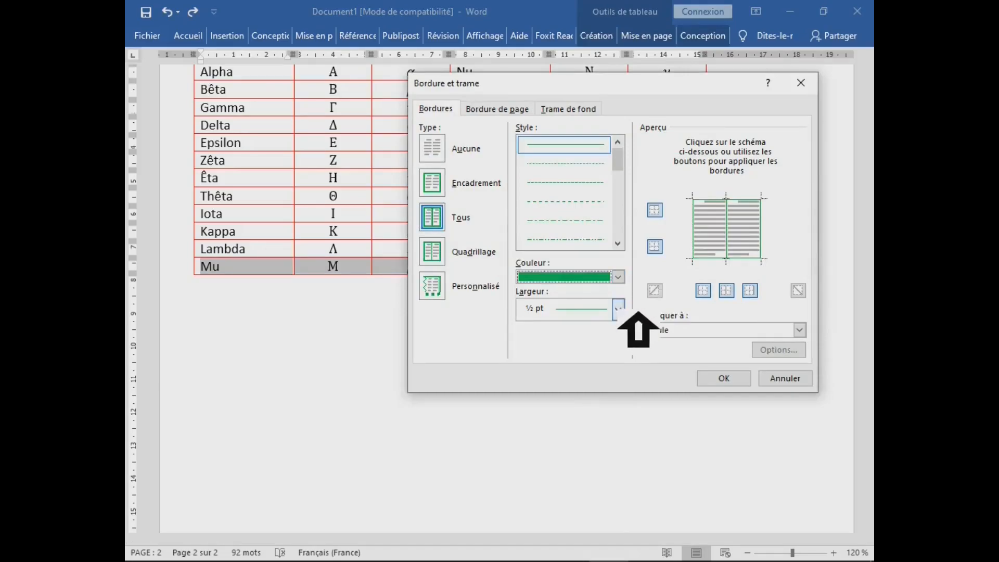
pyautogui.click(619, 309)
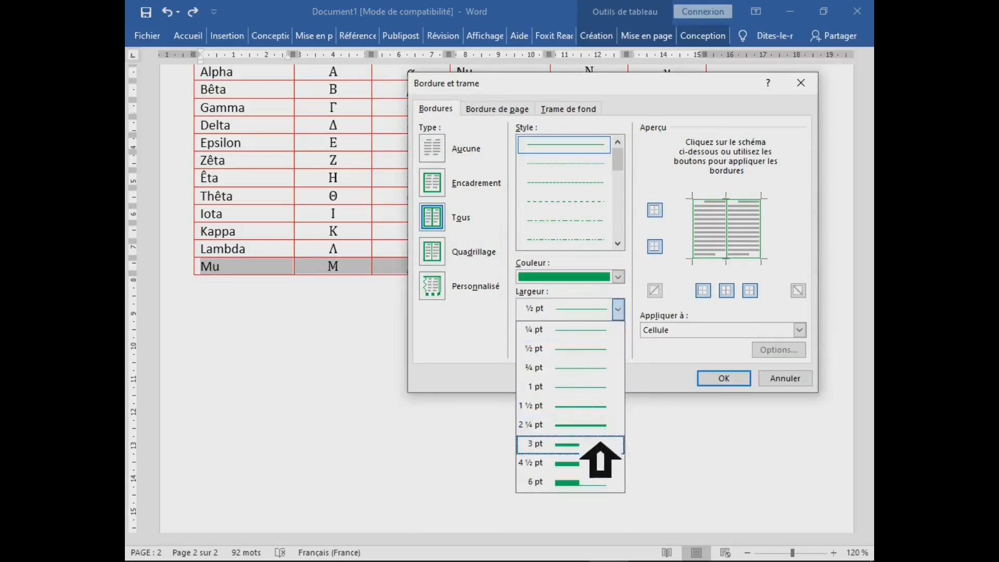
pyautogui.click(600, 444)
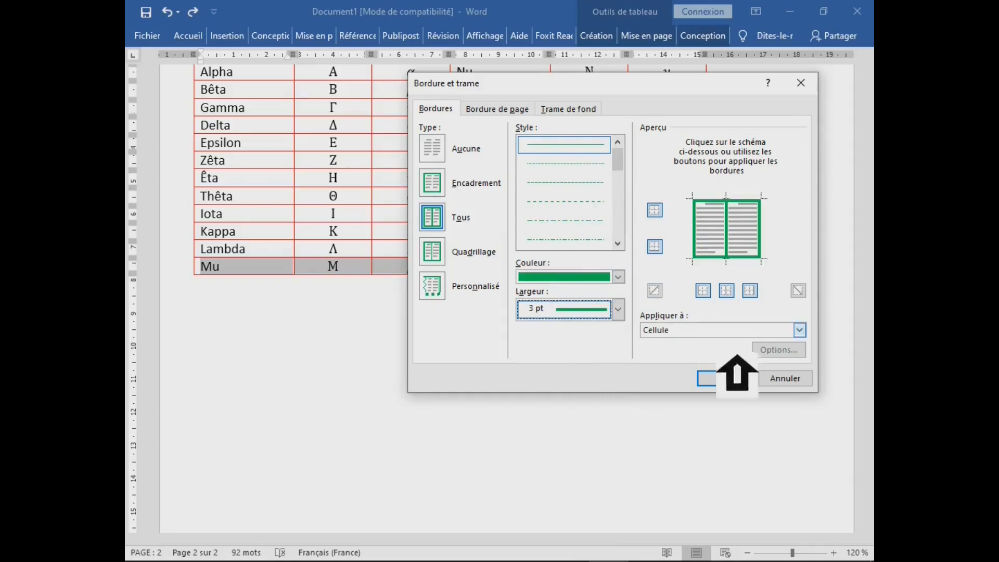
# - Apply the green border to the selected cells using the Cellule target
pyautogui.click(731, 331)
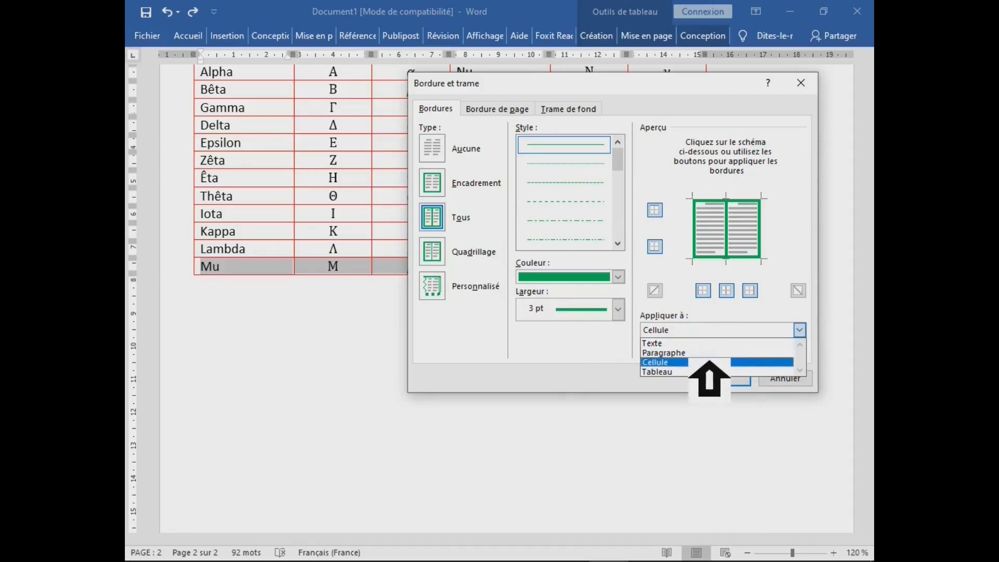
pyautogui.click(709, 362)
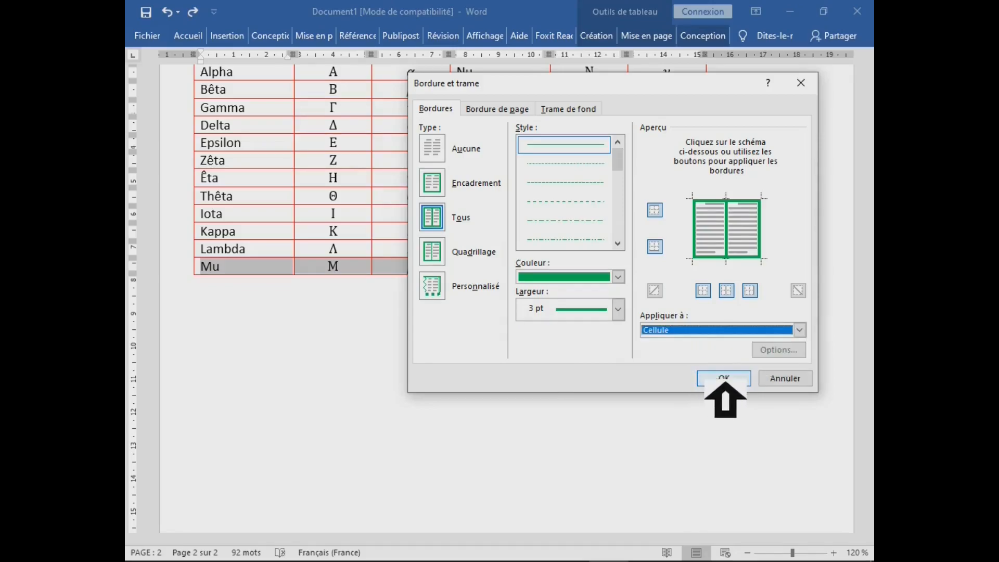
pyautogui.click(728, 378)
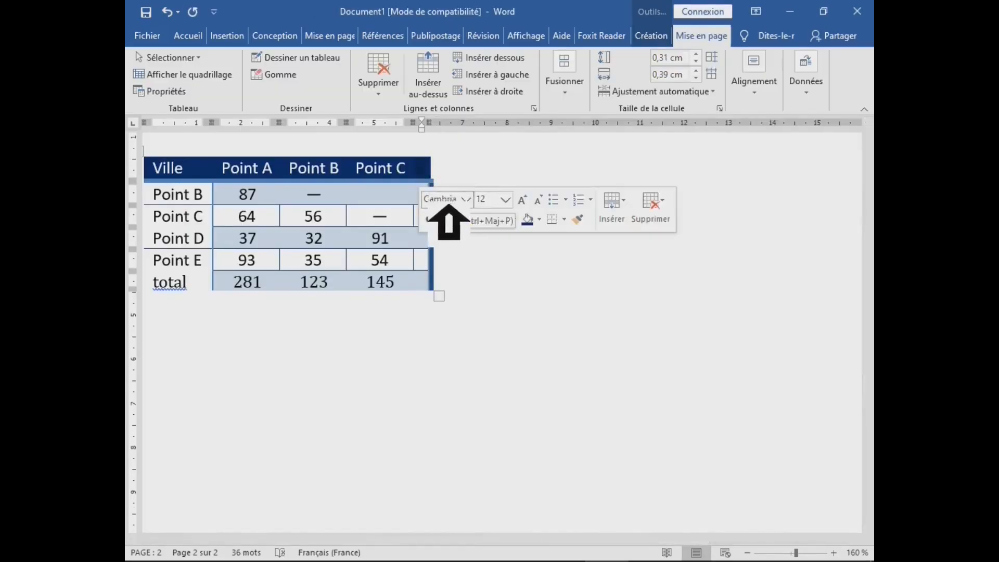
# - Widen the distance table's empty last column to 2.37 cm and enter the header "moyenne"
pyautogui.moveTo(450, 263); pyautogui.dragTo(538, 261)
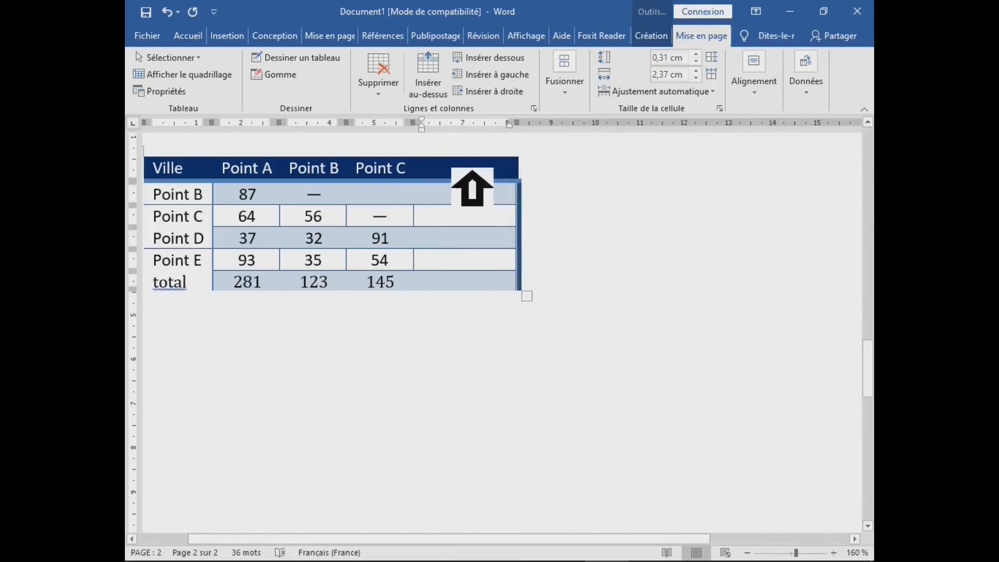
pyautogui.write('Tot')
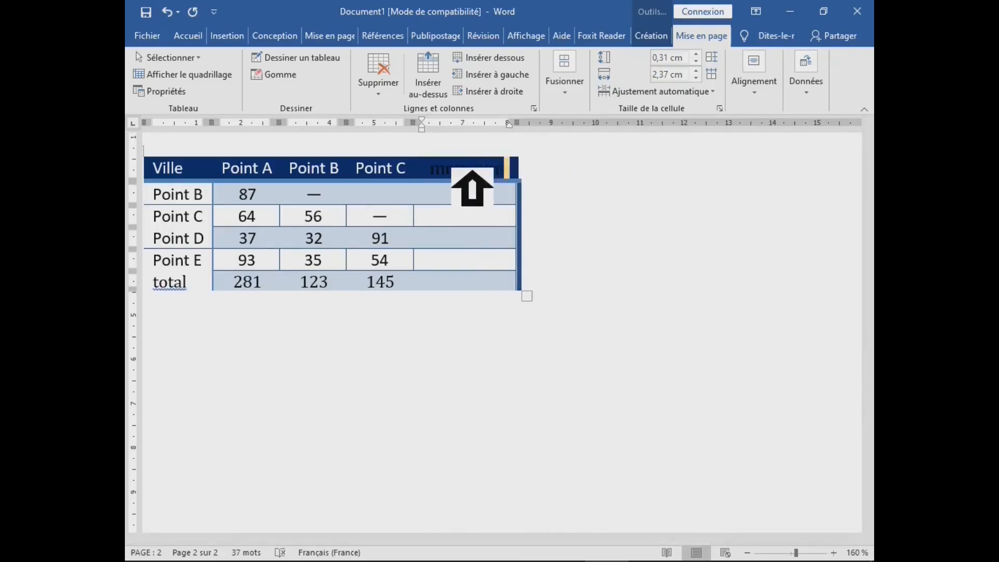
# - Color the "moyenne" header text yellow
pyautogui.doubleClick(472, 172)
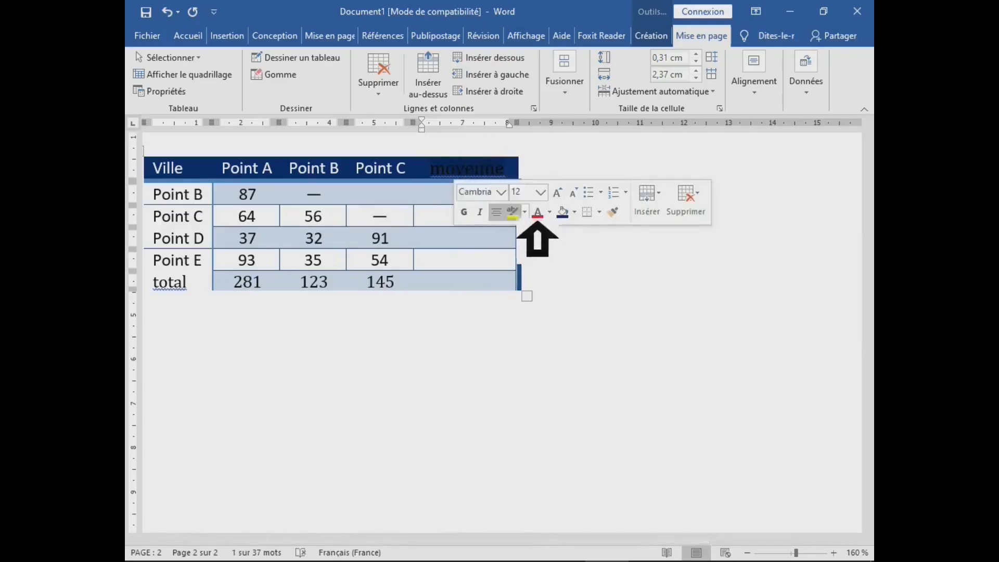
pyautogui.click(537, 212)
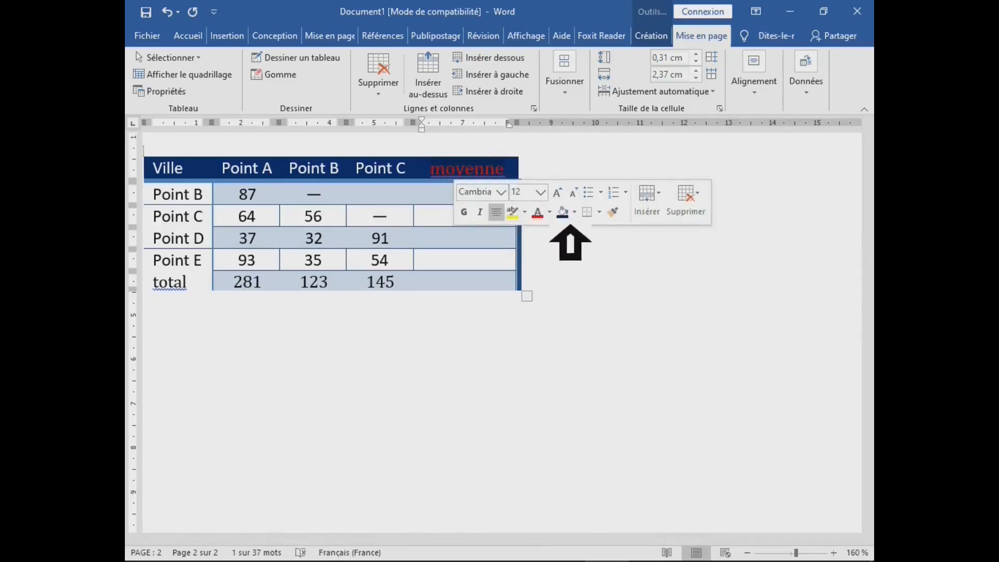
pyautogui.click(550, 212)
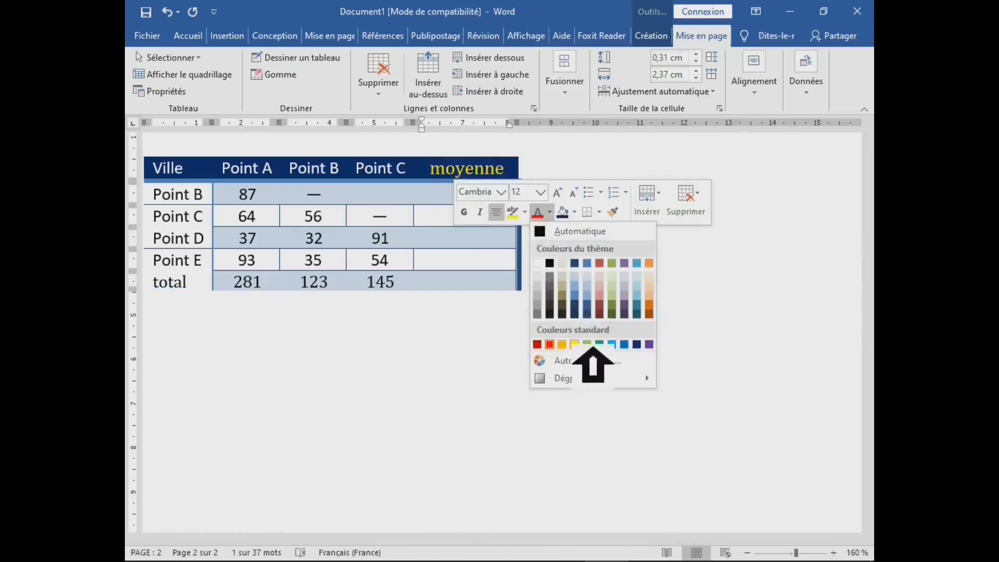
pyautogui.click(574, 344)
# - Insert the formula =average(LEFT) in the moyenne cell of the Point B row
pyautogui.click(510, 231)
pyautogui.click(497, 202)
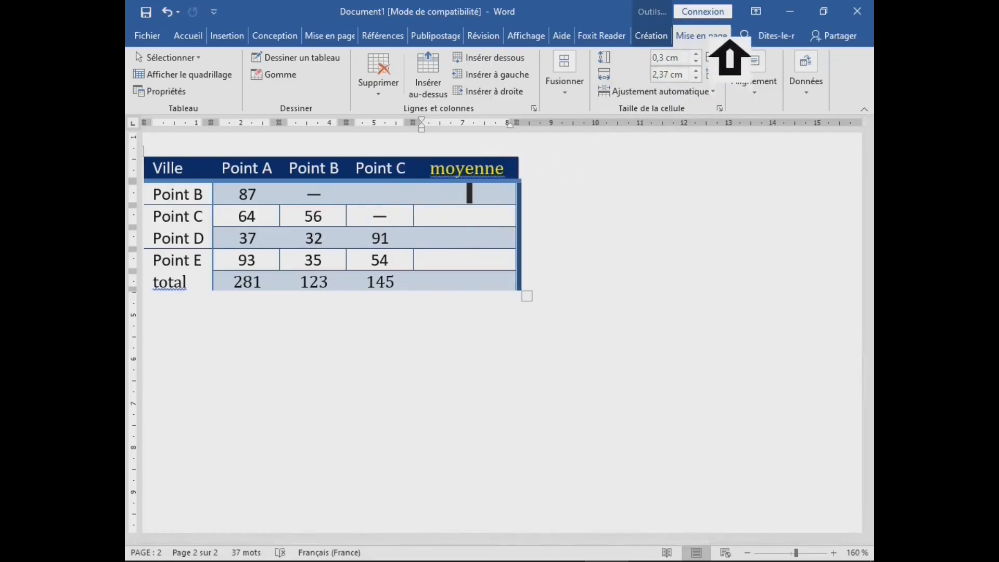
pyautogui.doubleClick(730, 41)
pyautogui.click(713, 42)
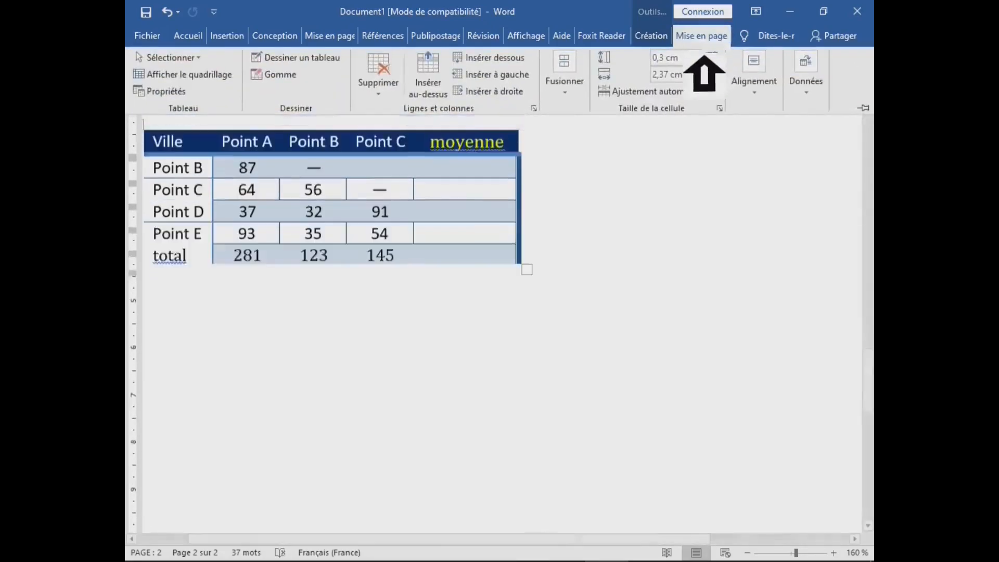
pyautogui.doubleClick(704, 43)
pyautogui.click(831, 96)
pyautogui.click(848, 148)
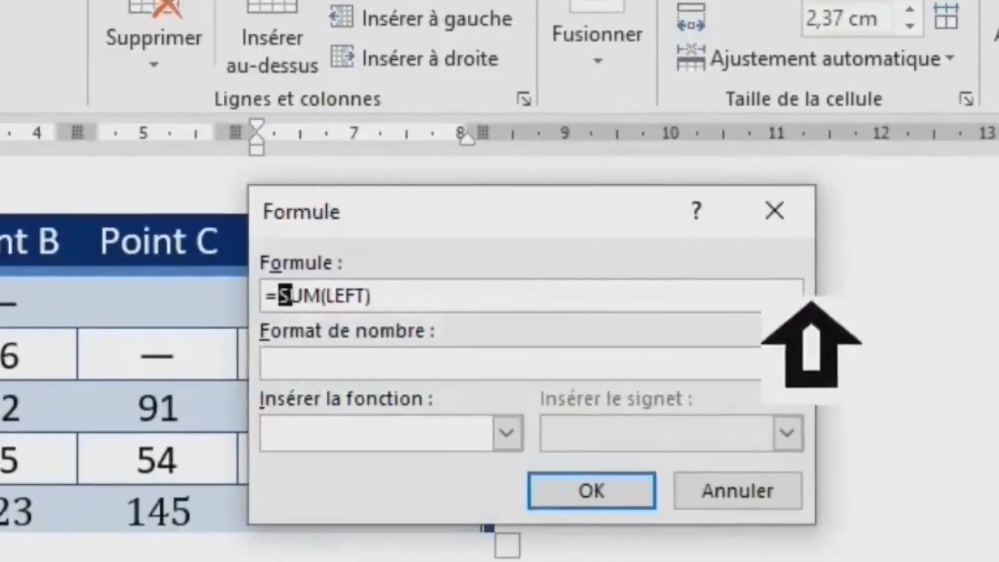
pyautogui.press('Delete')
pyautogui.press('Delete')
pyautogui.press('Delete')
pyautogui.write('average')
pyautogui.press('Delete')
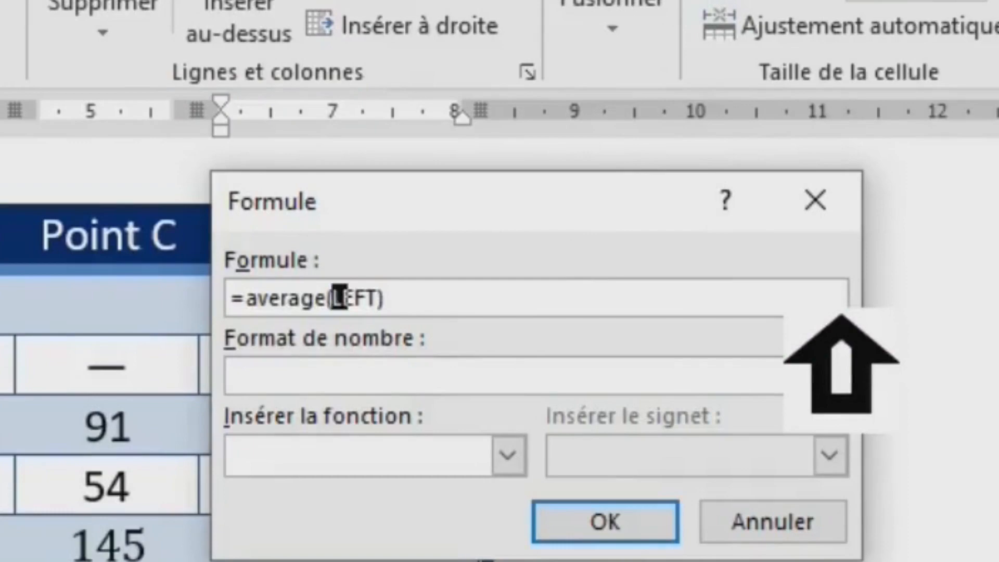
pyautogui.click(645, 528)
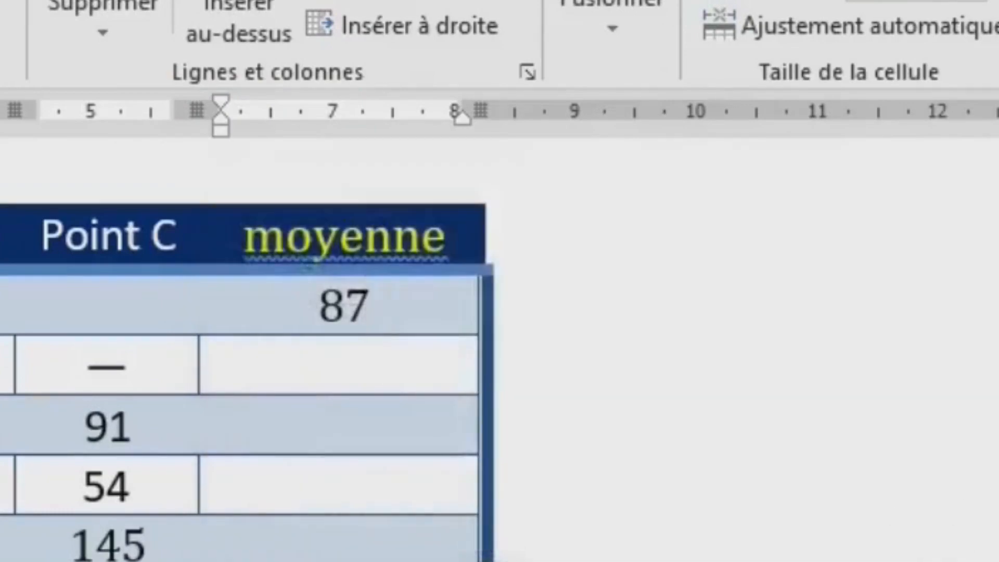
# - Insert the formula =average(left) in the moyenne cell of the Point C row
pyautogui.click(404, 385)
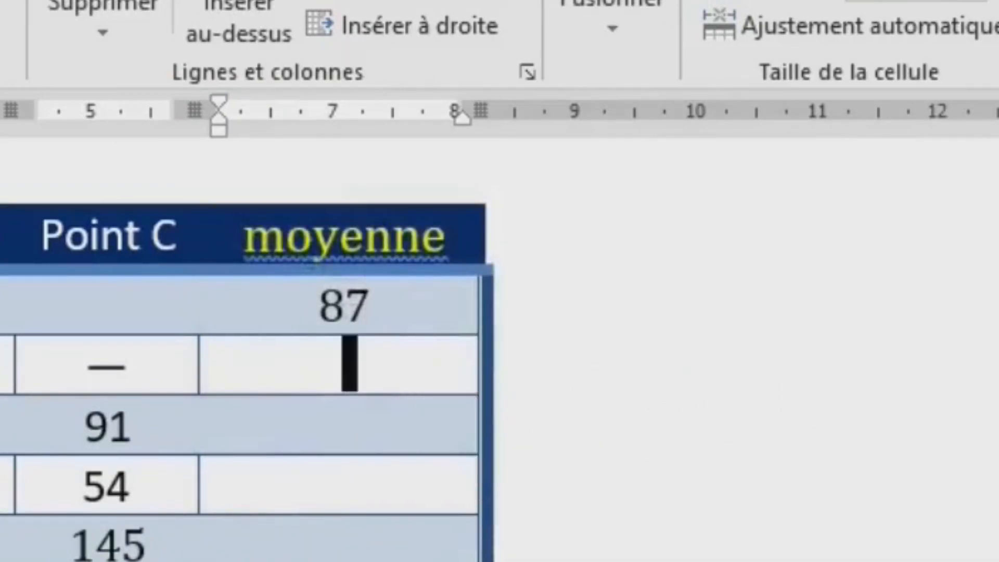
pyautogui.click(997, 36)
pyautogui.click(997, 151)
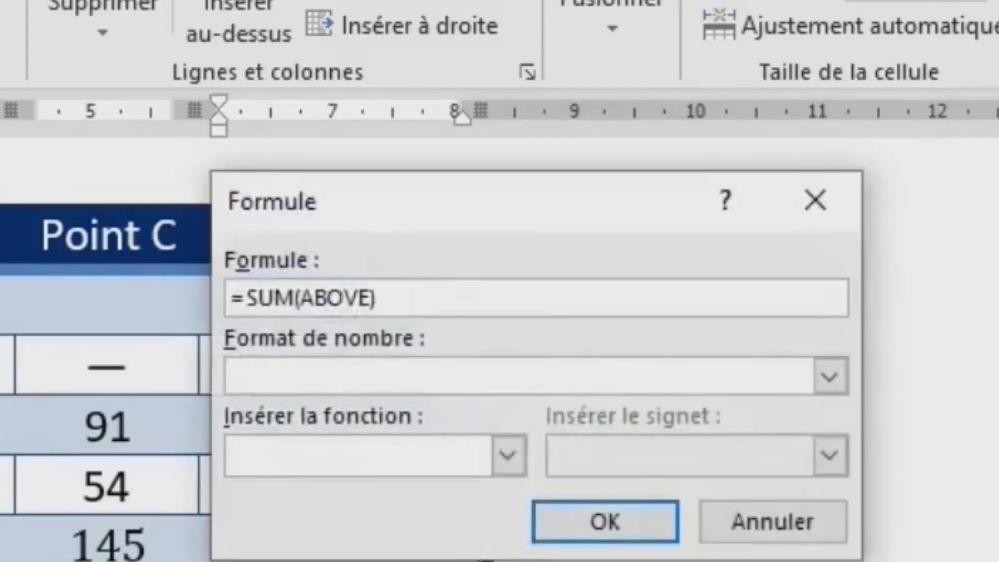
pyautogui.click(264, 297)
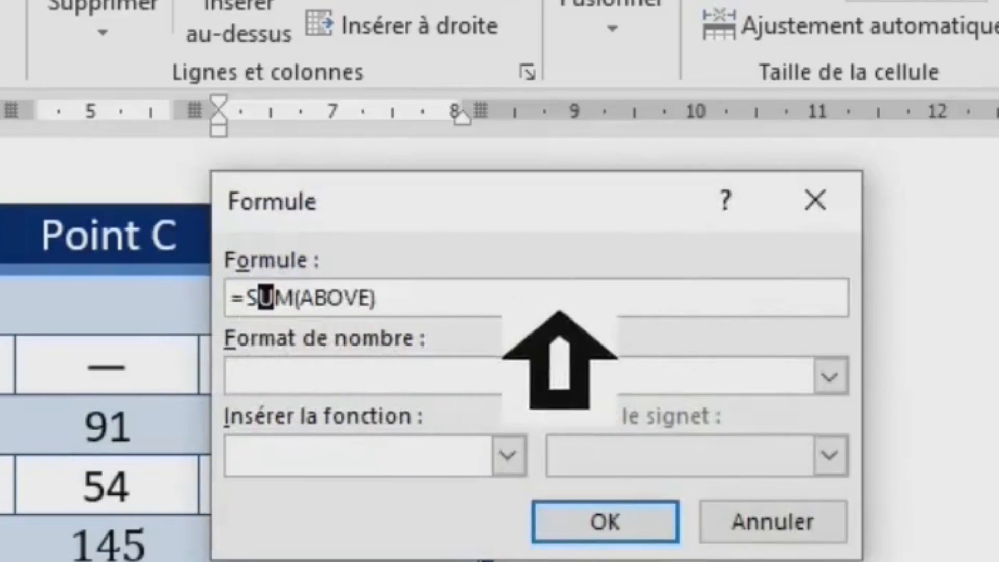
pyautogui.press('BackSpace')
pyautogui.press('Delete')
pyautogui.press('Delete')
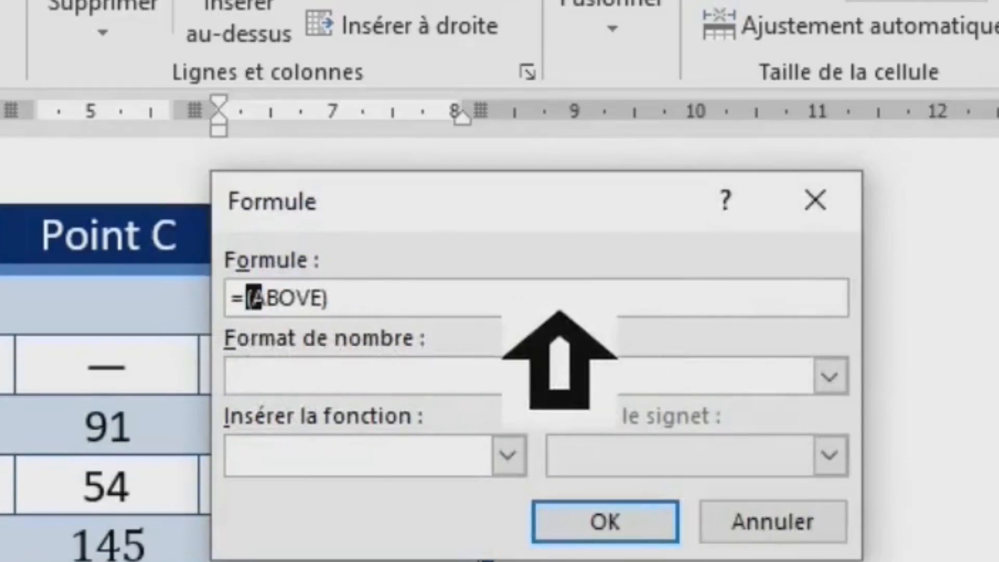
pyautogui.write('avera')
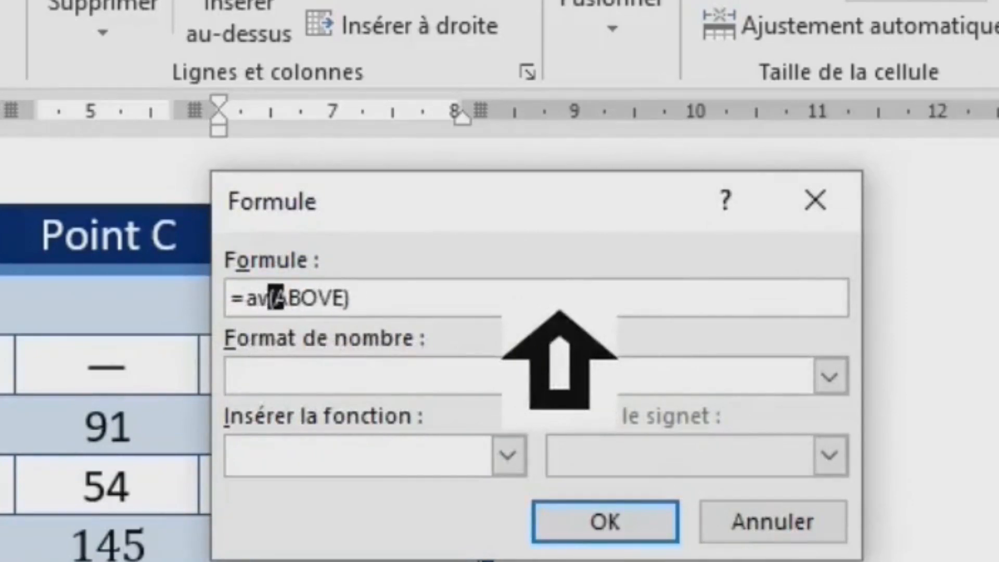
pyautogui.write('ge')
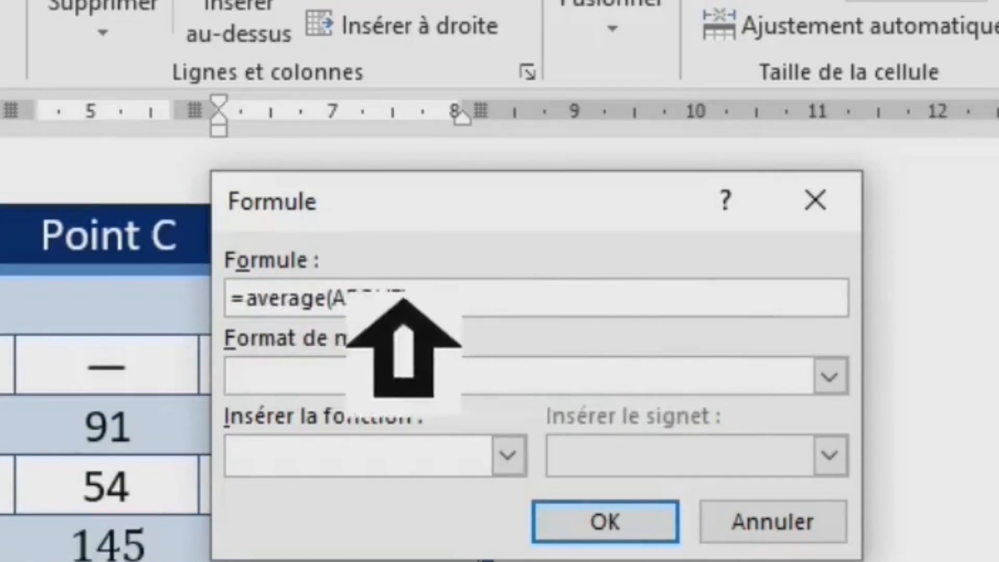
pyautogui.write('left')
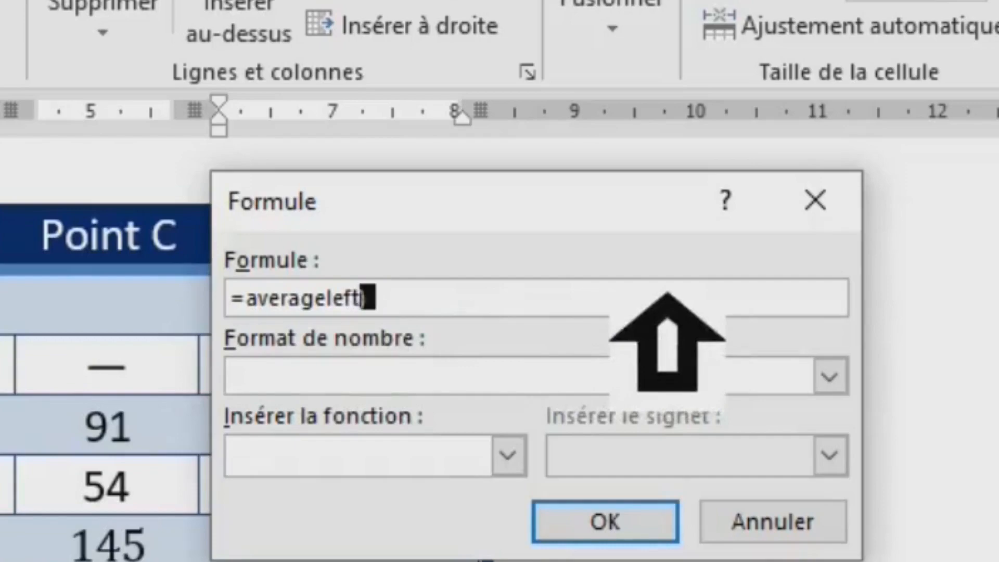
pyautogui.click(325, 312)
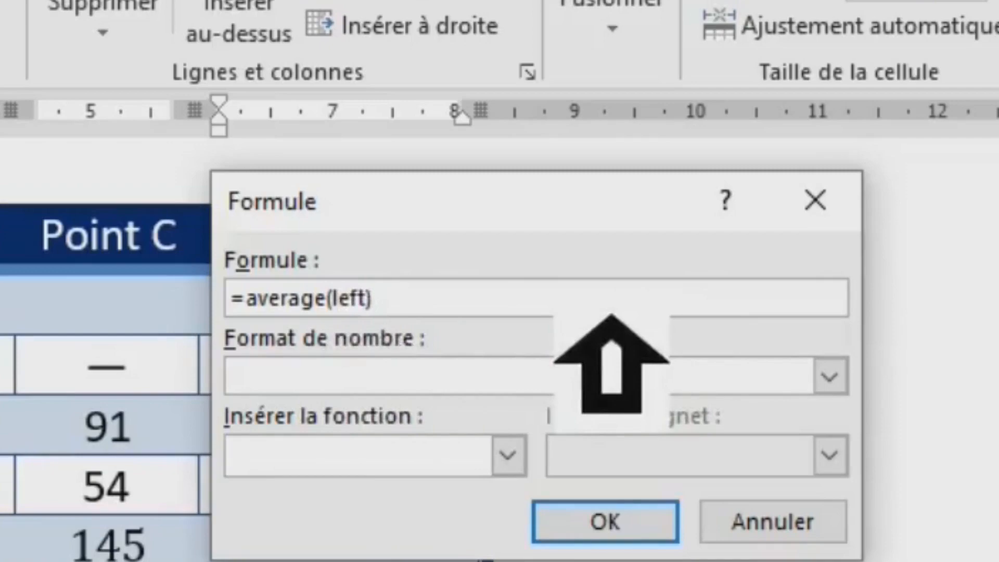
pyautogui.moveTo(602, 291); pyautogui.dragTo(225, 286)
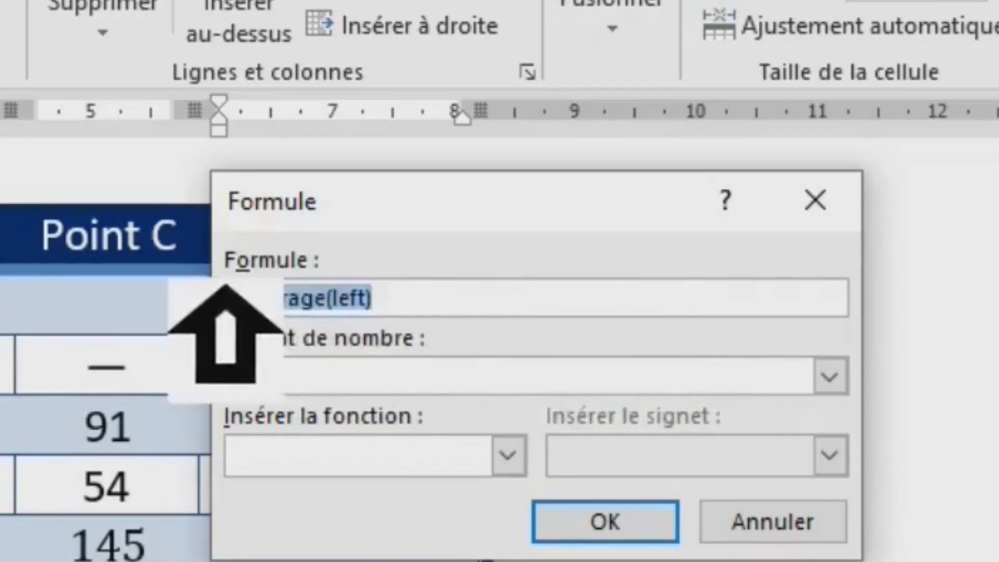
pyautogui.click(631, 526)
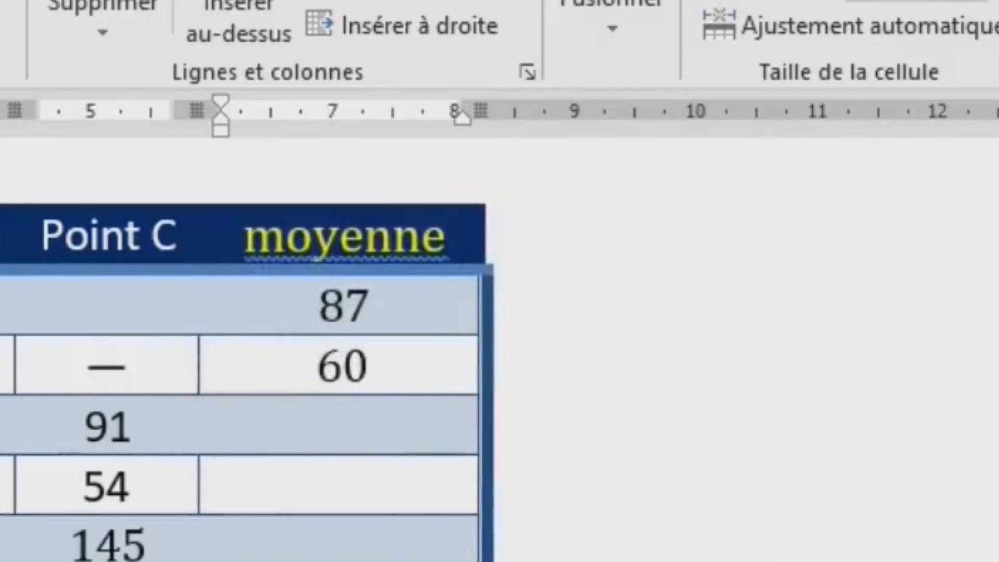
# - Insert the formula =average(left) in the moyenne cell of the Point D row
pyautogui.click(996, 31)
pyautogui.click(996, 156)
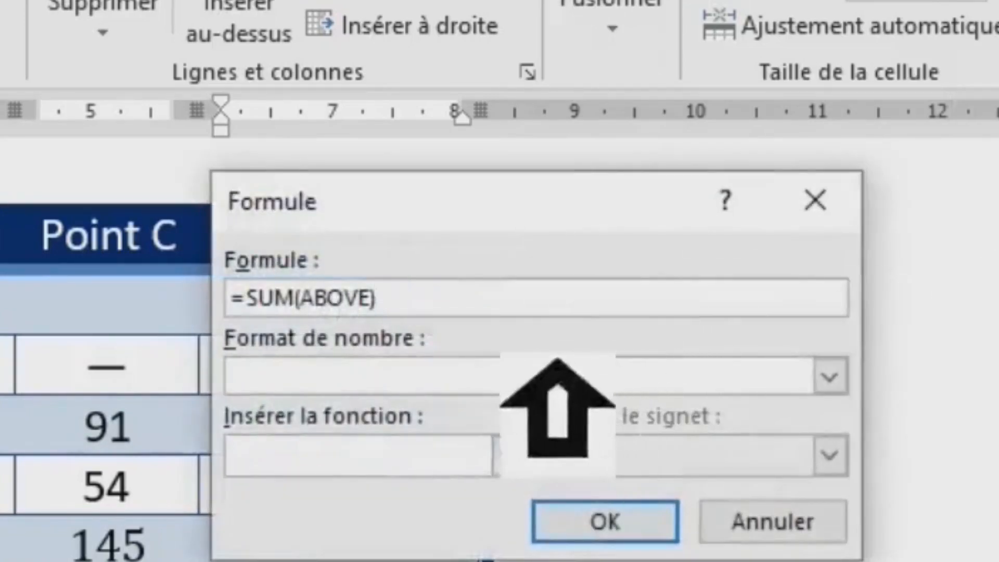
pyautogui.moveTo(488, 310); pyautogui.dragTo(160, 303)
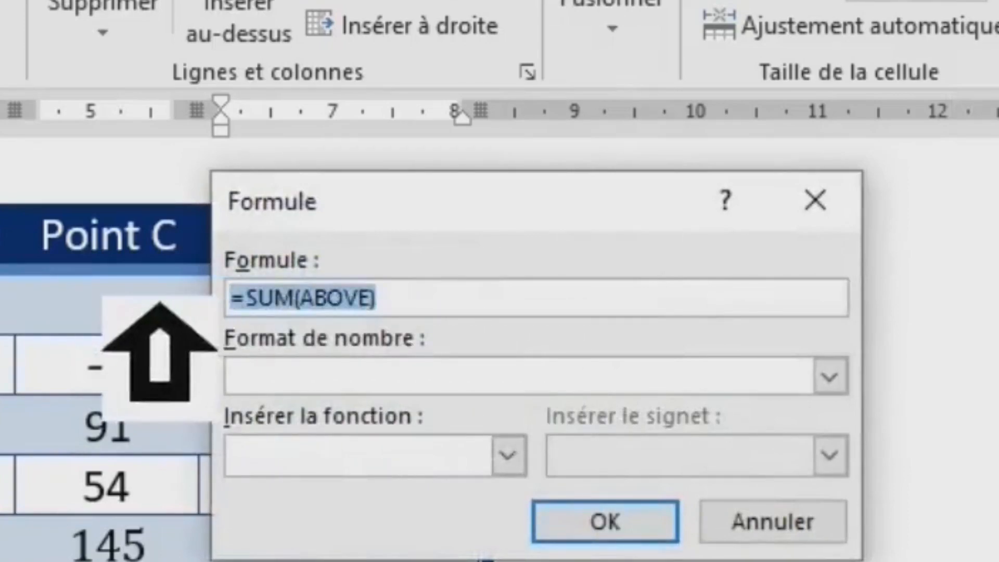
pyautogui.write('=average(left)')
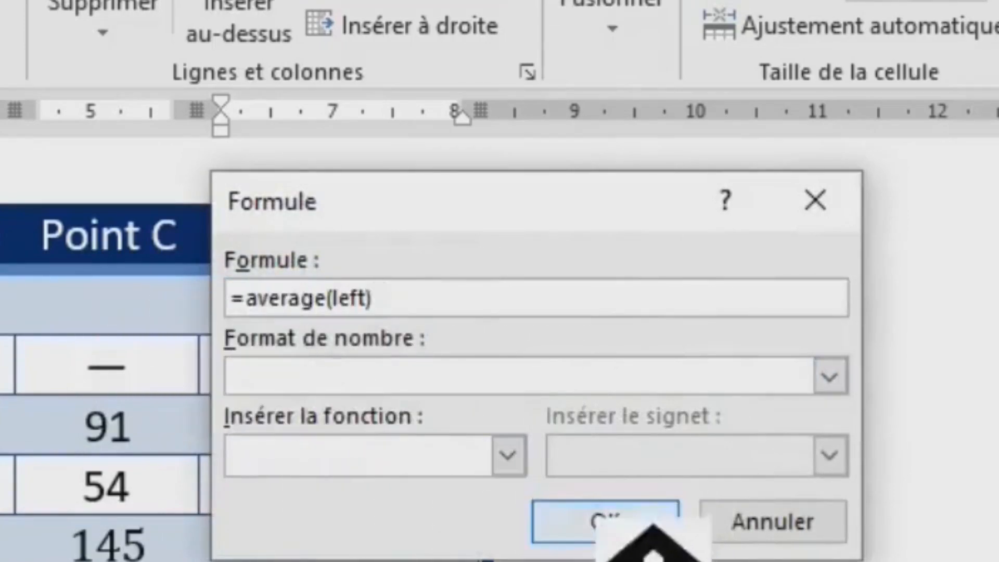
pyautogui.click(640, 523)
# - Insert the formula =average(left) in the moyenne cell of the Point E row
pyautogui.press('Down')
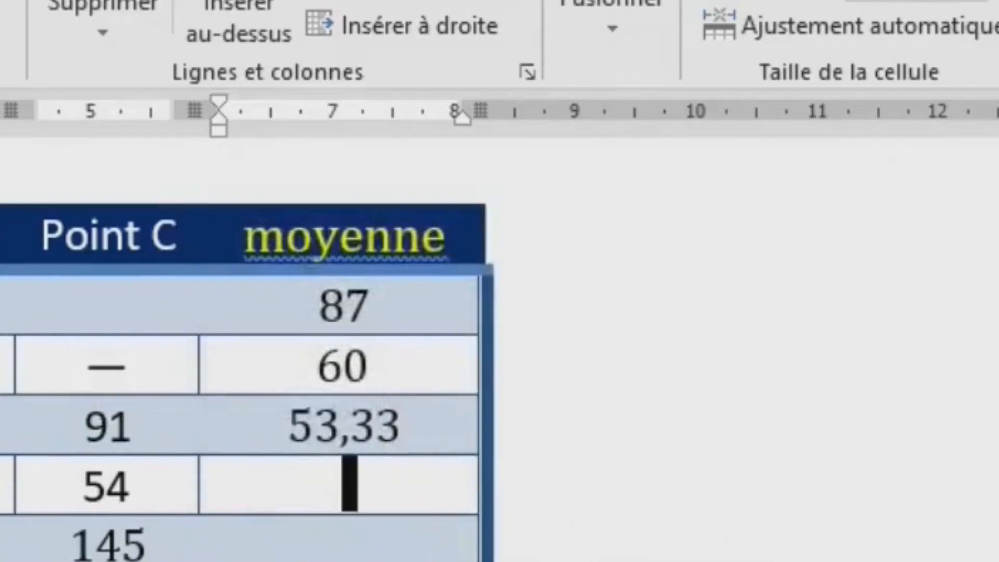
pyautogui.click(998, 31)
pyautogui.click(998, 177)
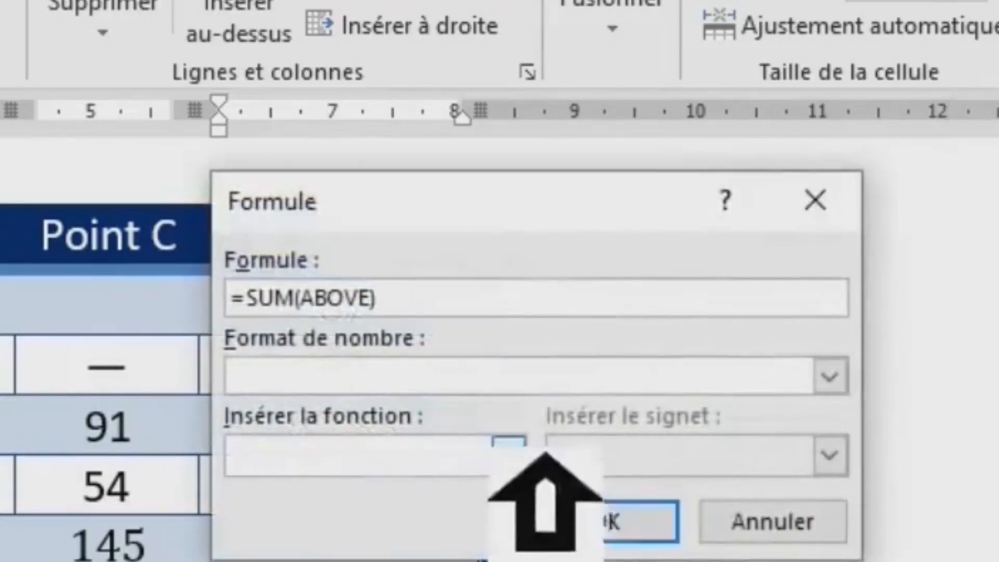
pyautogui.moveTo(416, 309); pyautogui.dragTo(206, 308)
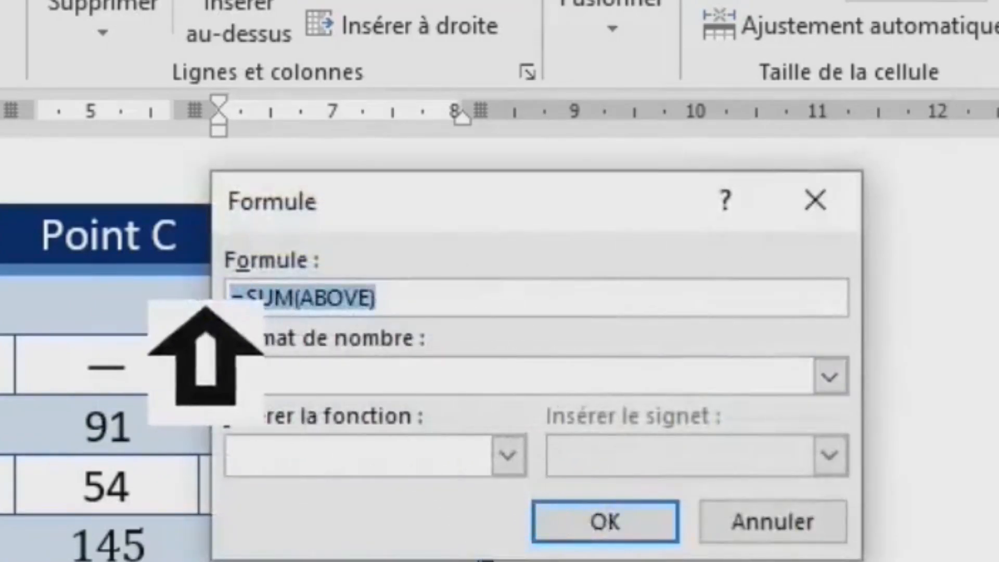
pyautogui.write('=average(left)')
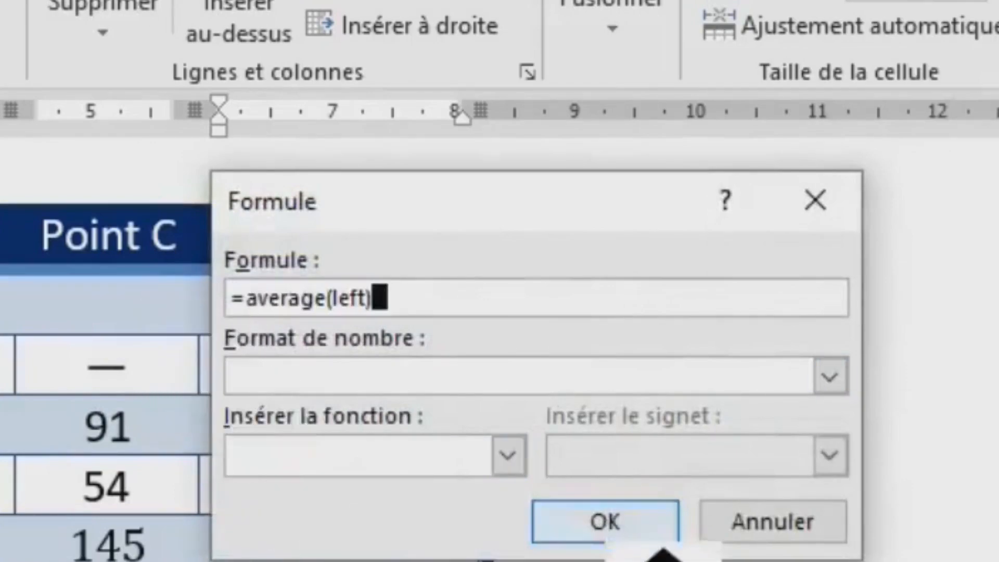
pyautogui.click(660, 531)
# - Insert the formula =average(left) in the moyenne cell of the total row
pyautogui.press('Down')
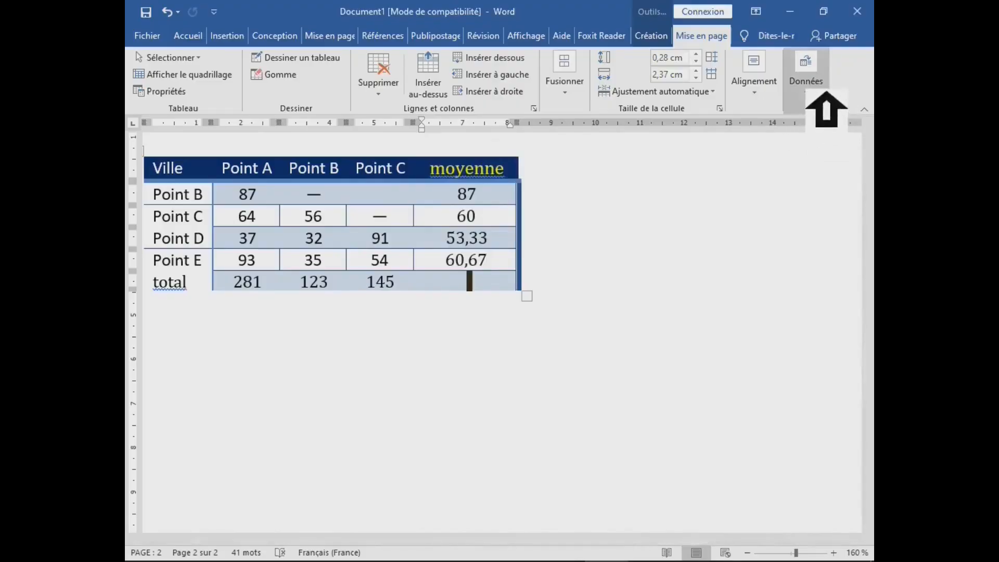
pyautogui.click(805, 78)
pyautogui.click(849, 140)
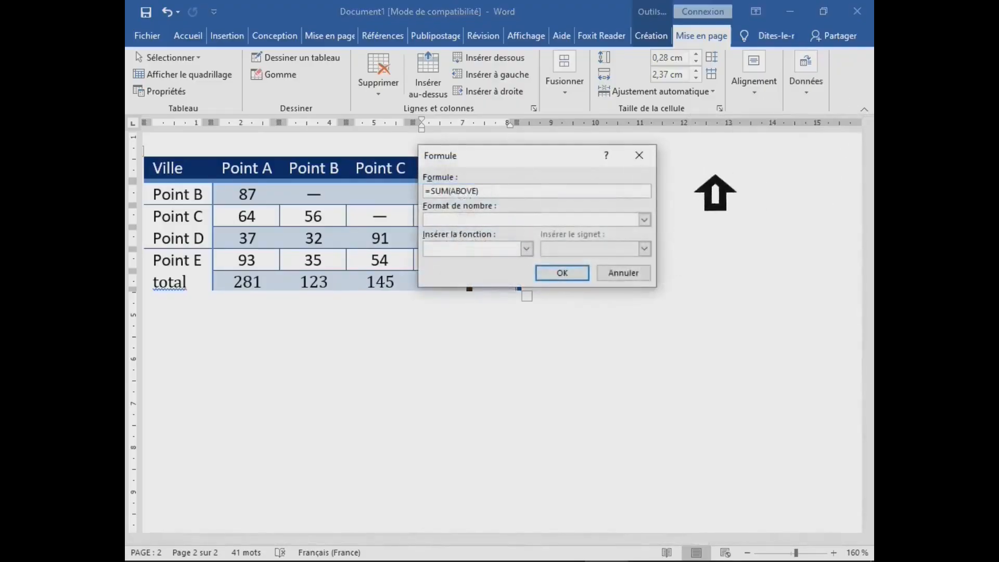
pyautogui.moveTo(519, 191); pyautogui.dragTo(413, 191)
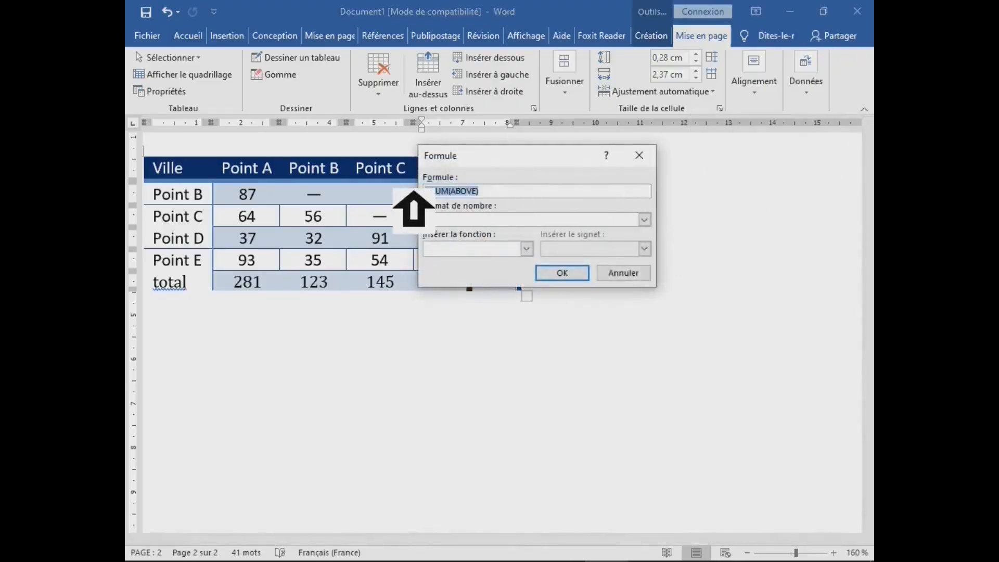
pyautogui.write('=average(left)')
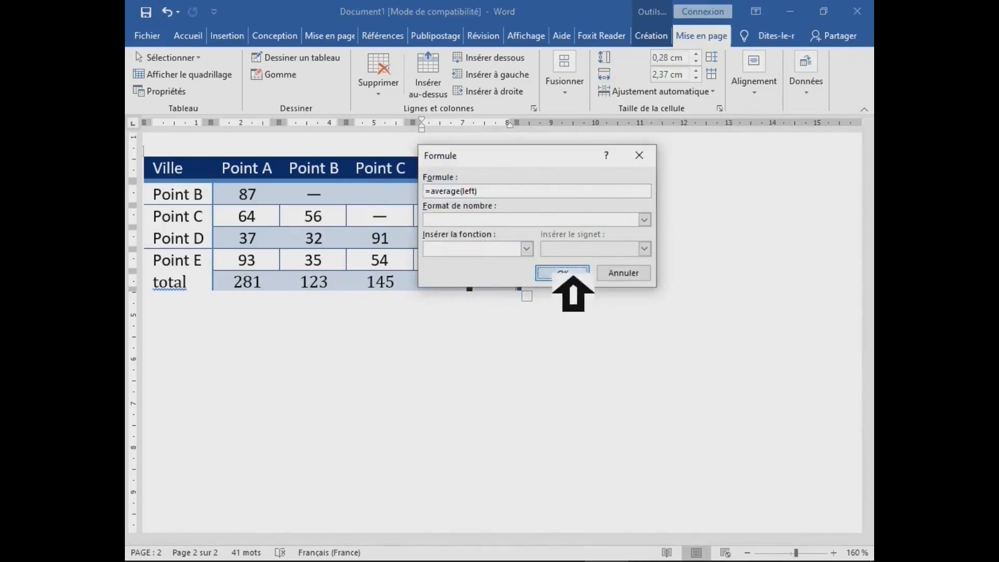
pyautogui.click(569, 274)
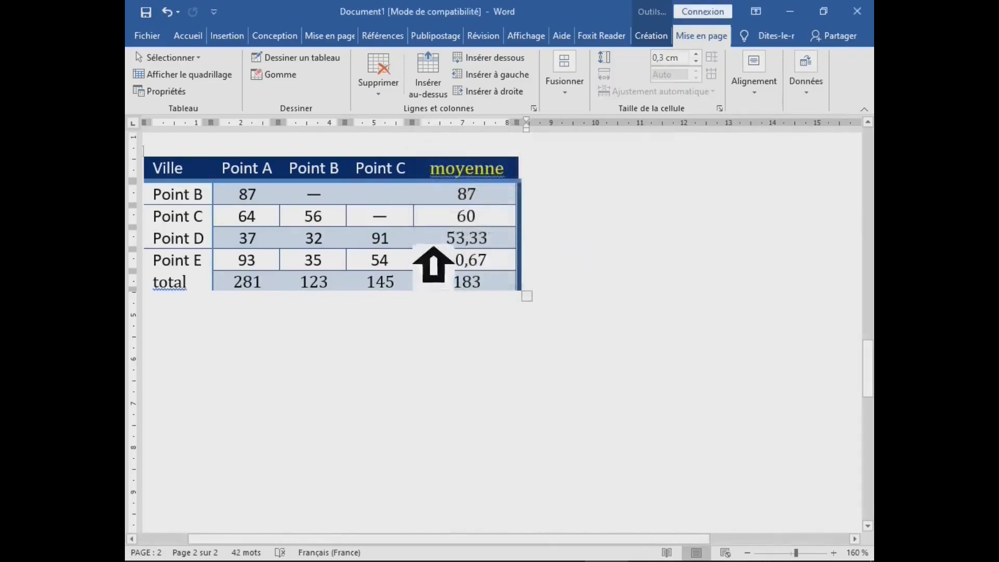
# - Replace the dash in the Point B row's Point B column with 100
pyautogui.click(331, 198)
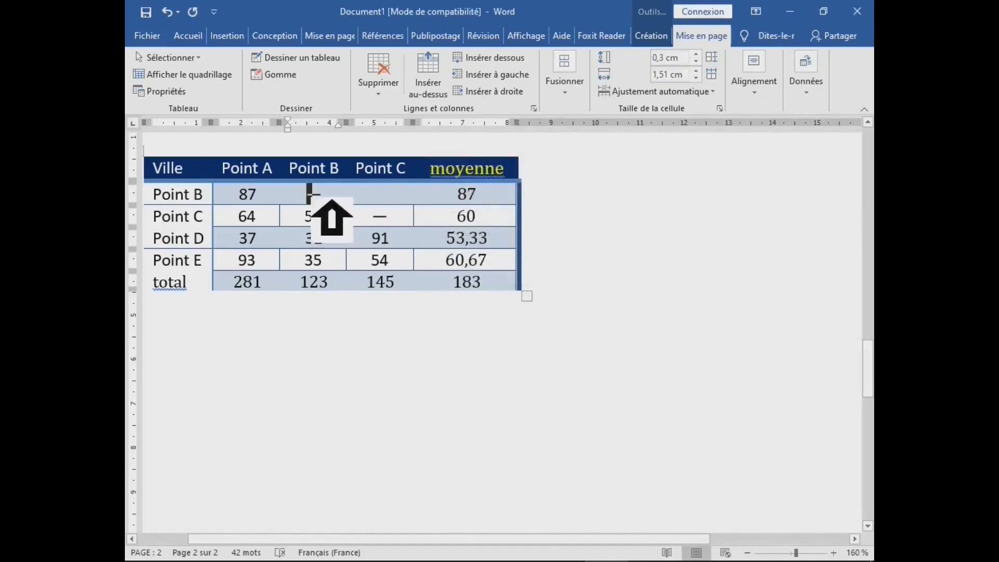
pyautogui.doubleClick(312, 193)
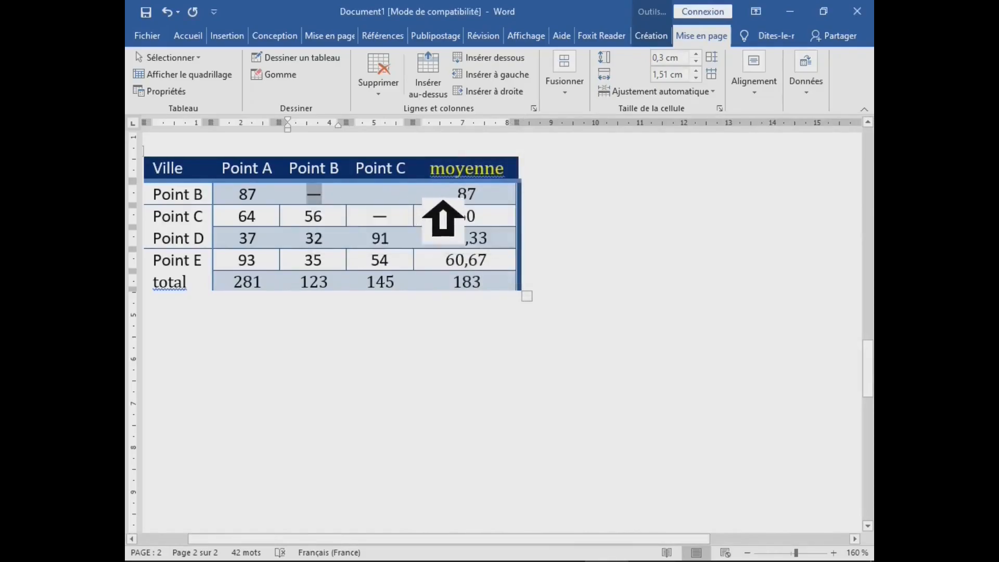
pyautogui.write('100')
pyautogui.doubleClick(491, 261)
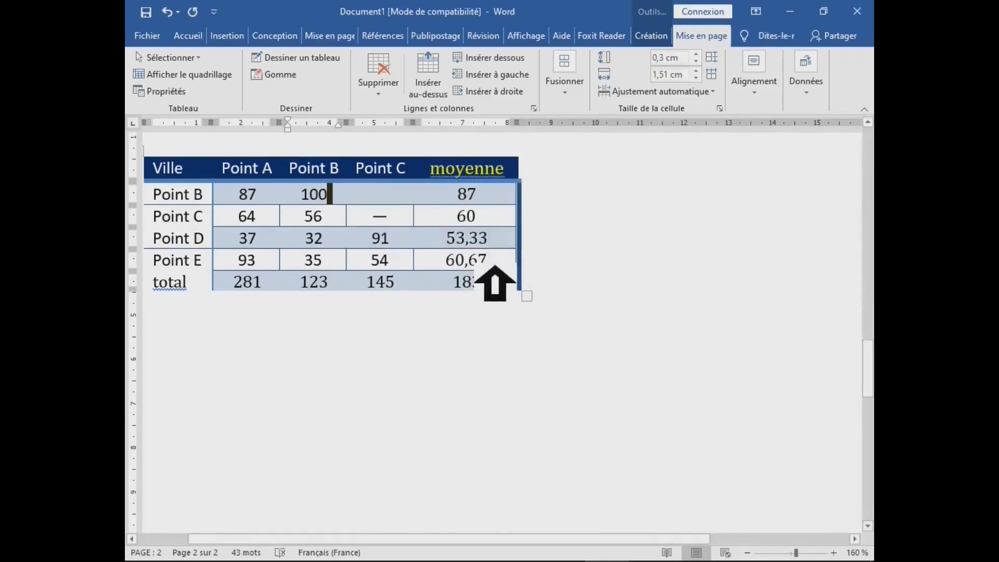
# - Update the average field in the moyenne cell of the Point B row
pyautogui.click(470, 196)
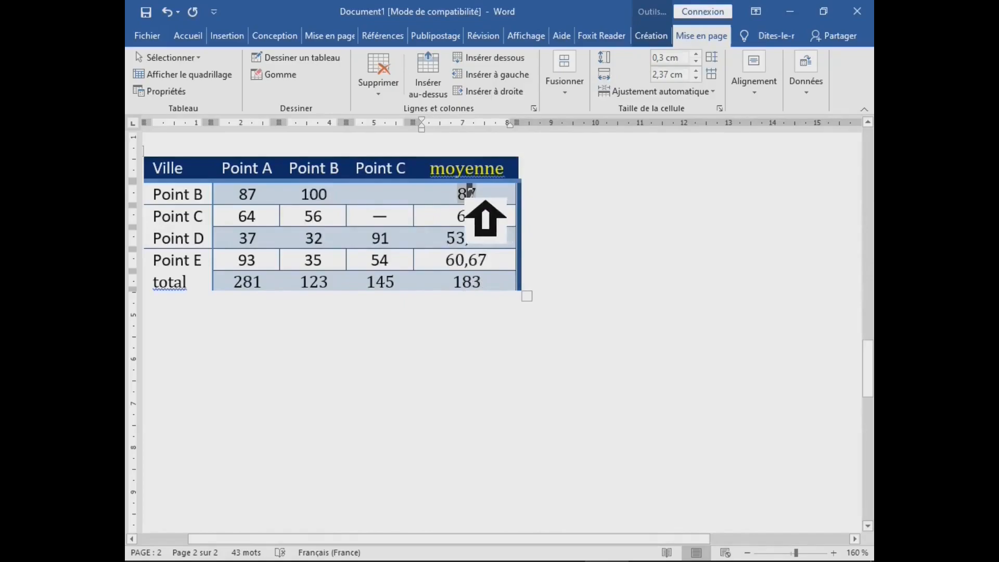
pyautogui.rightClick(466, 200)
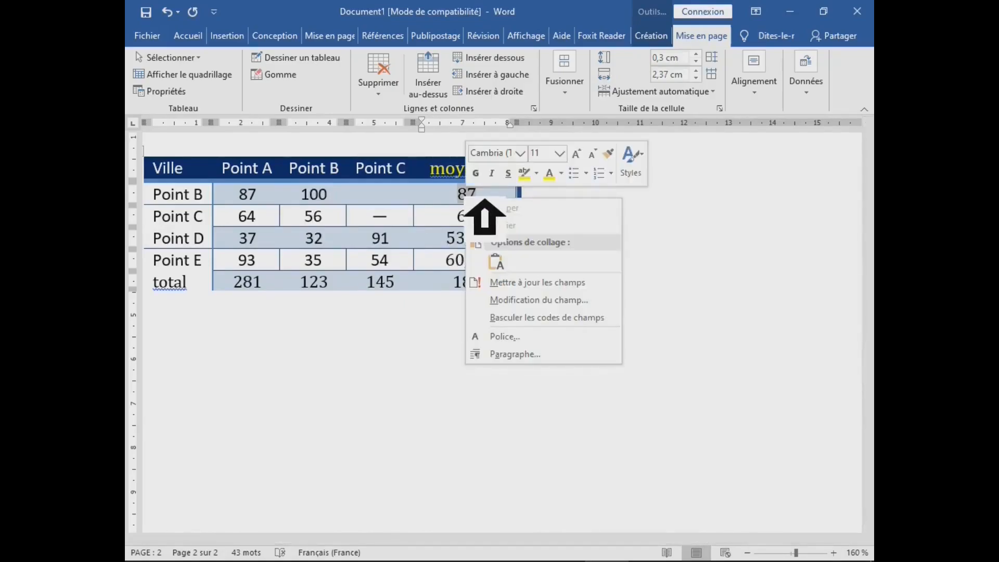
pyautogui.click(562, 284)
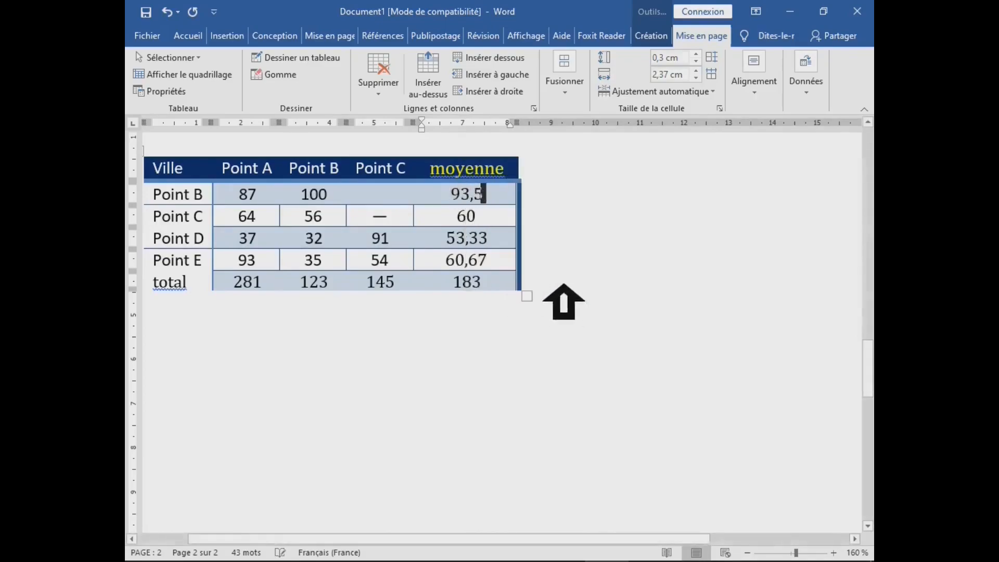
# - Update the total row's formula fields in the Point B and moyenne columns
pyautogui.rightClick(322, 281)
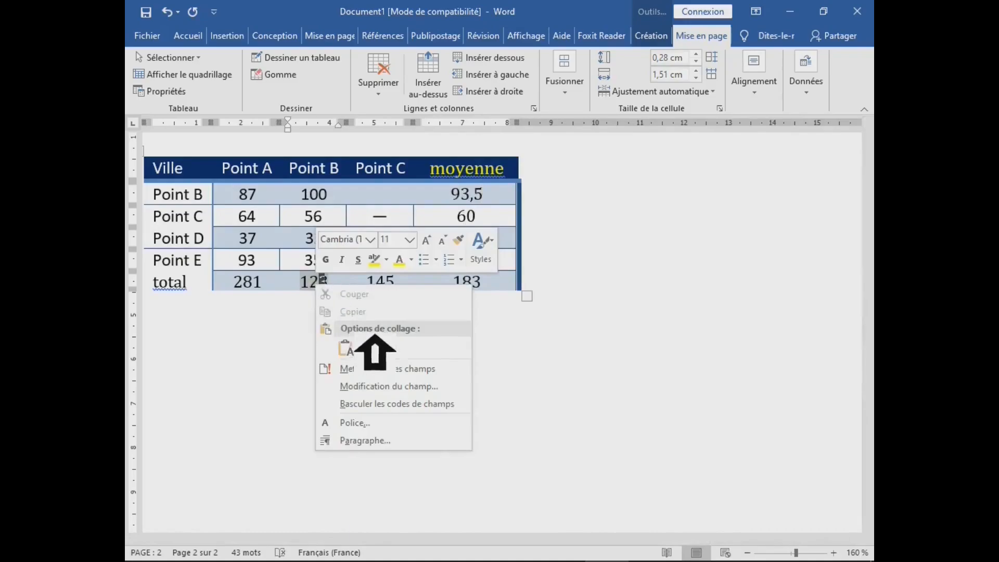
pyautogui.click(444, 369)
pyautogui.click(485, 286)
pyautogui.rightClick(486, 285)
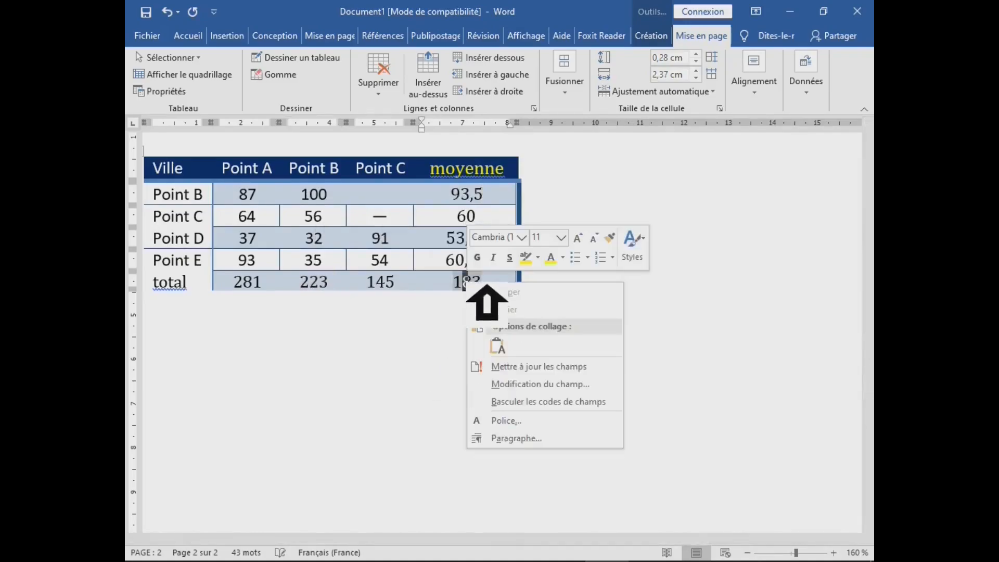
pyautogui.click(574, 367)
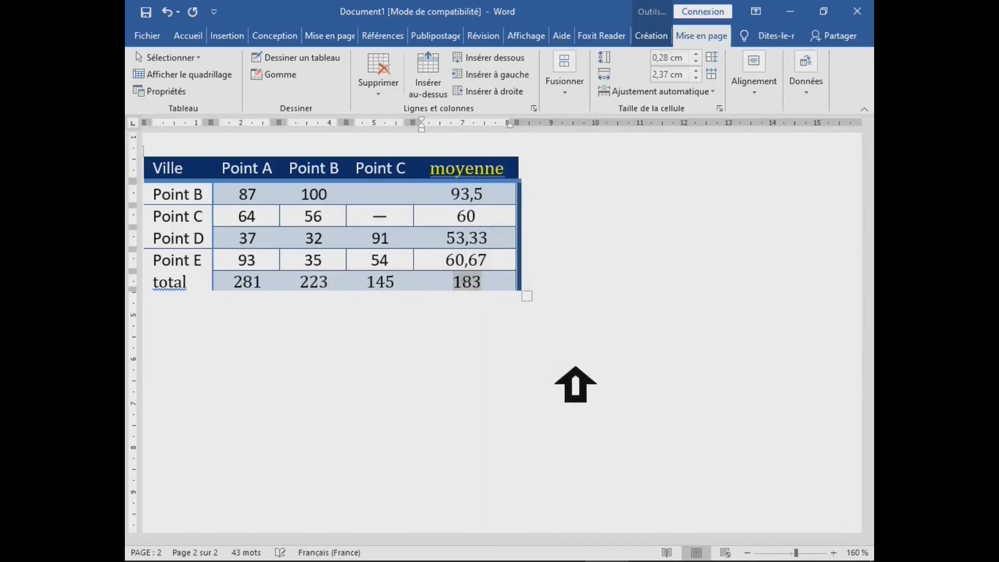
pyautogui.click(467, 259)
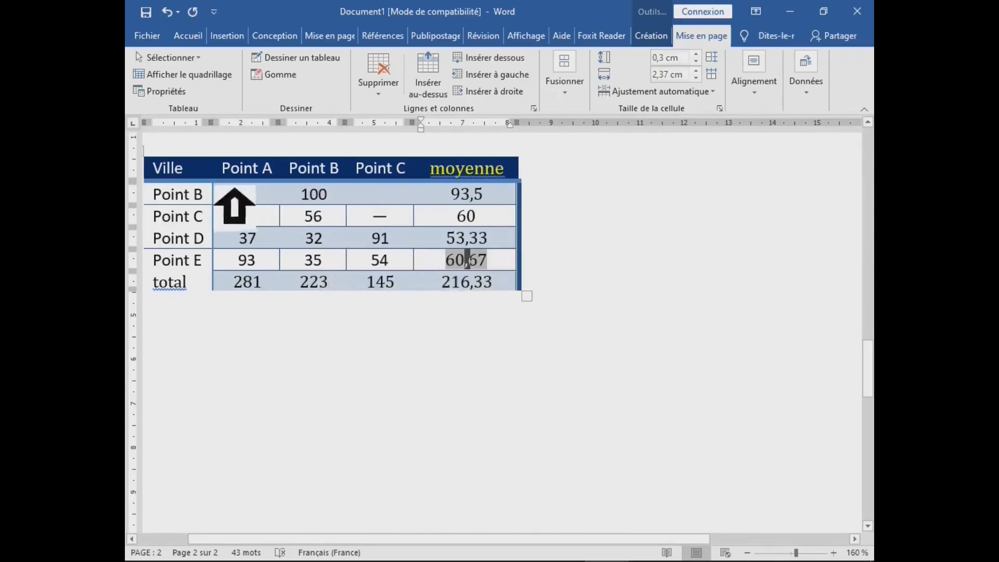
# - Move the distance table further right on the page, away from the left page edge
pyautogui.moveTo(199, 174); pyautogui.dragTo(235, 180)
pyautogui.moveTo(707, 540); pyautogui.dragTo(669, 540)
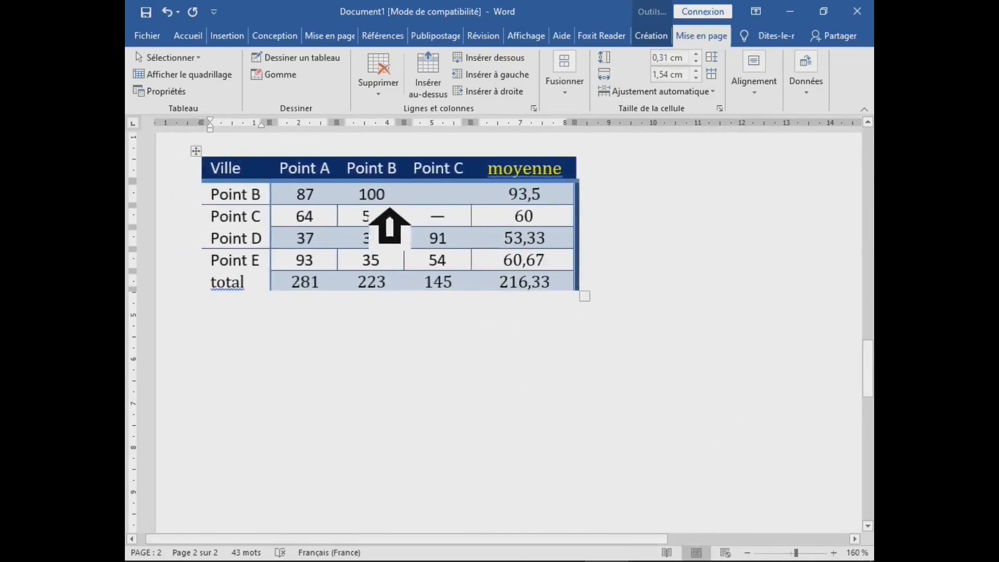
pyautogui.moveTo(221, 158); pyautogui.dragTo(275, 176)
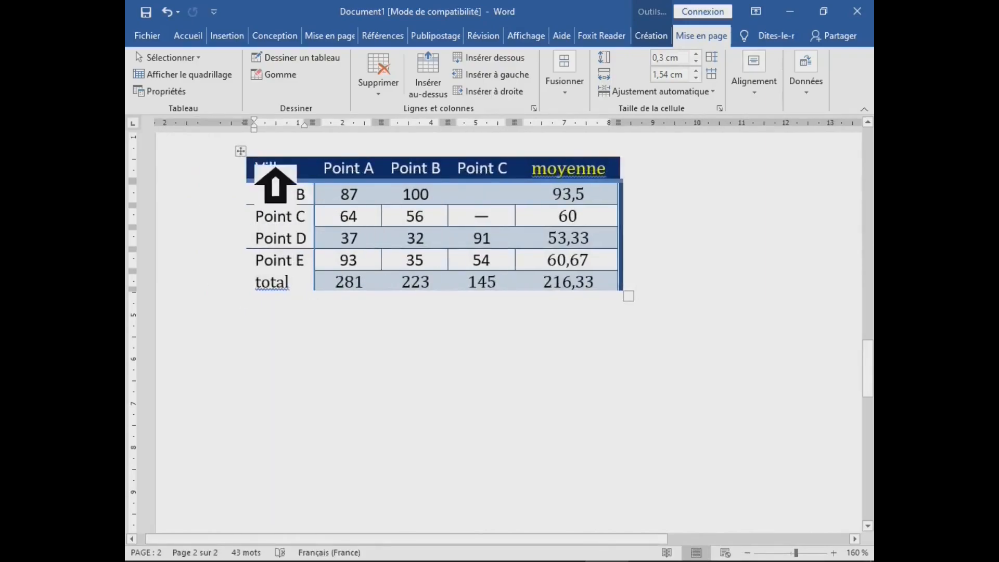
# - Set up a red custom border line 1 ½ pt wide for the Ville column cells from Point B down to total
pyautogui.moveTo(296, 189); pyautogui.dragTo(303, 280)
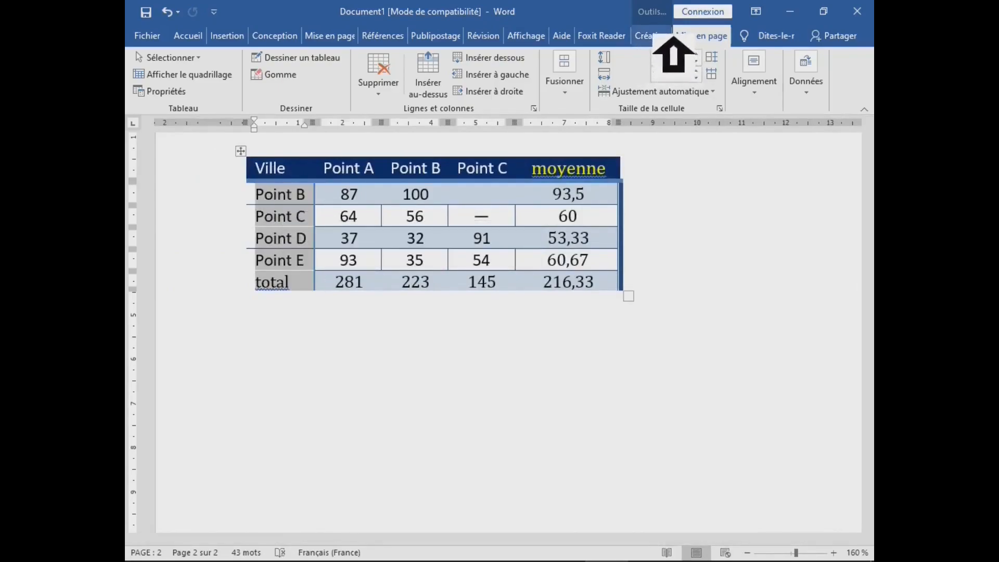
pyautogui.click(669, 35)
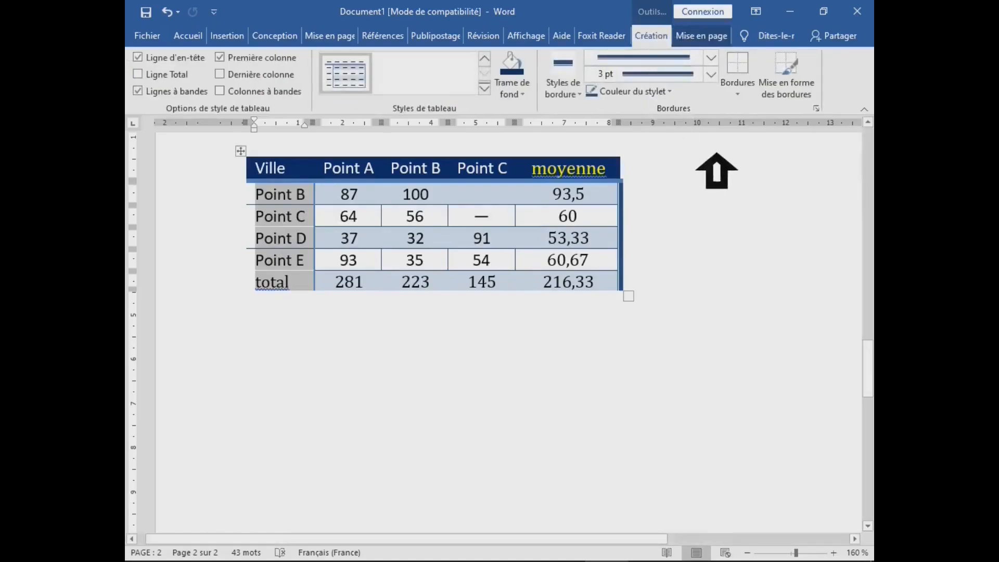
pyautogui.click(741, 88)
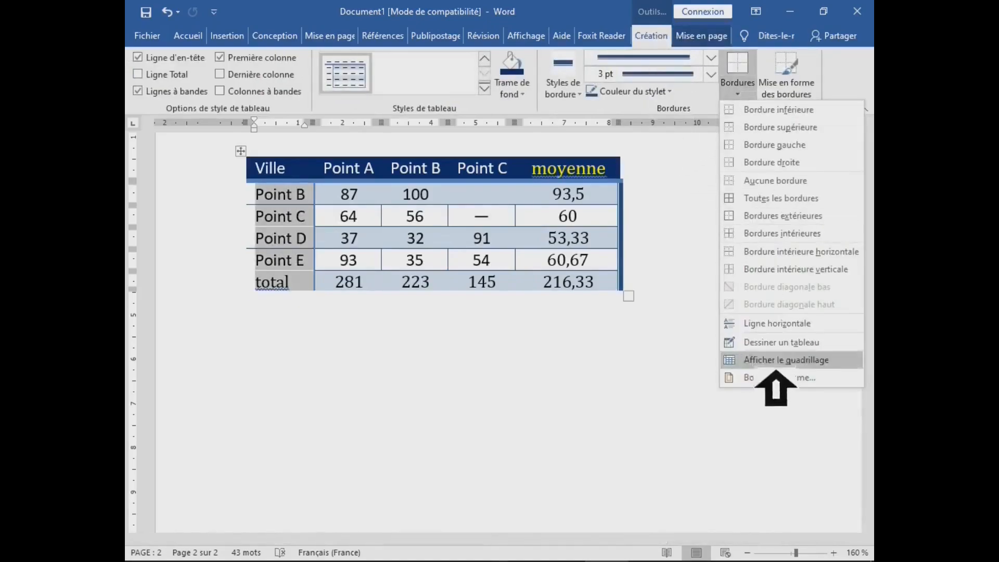
pyautogui.click(780, 379)
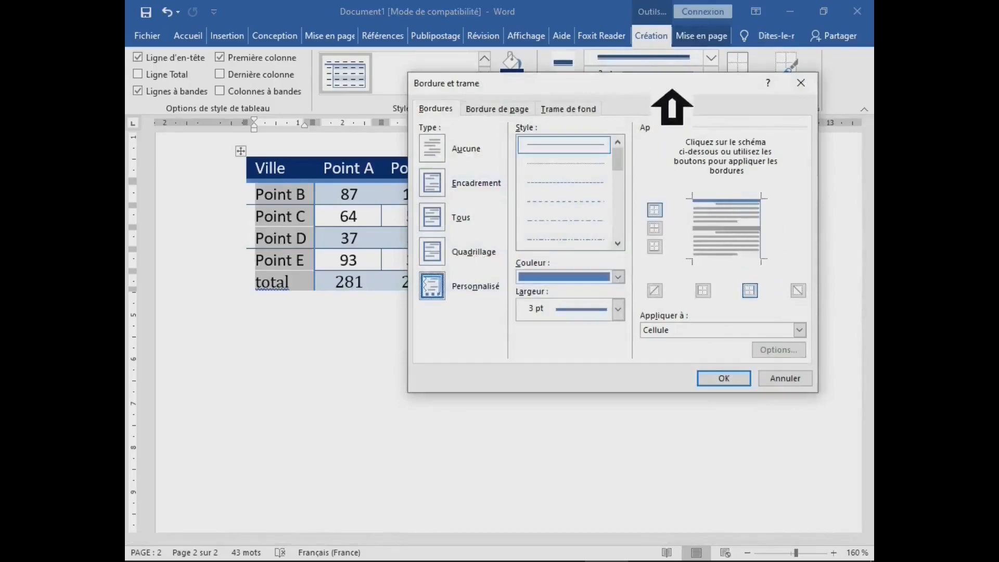
pyautogui.click(555, 249)
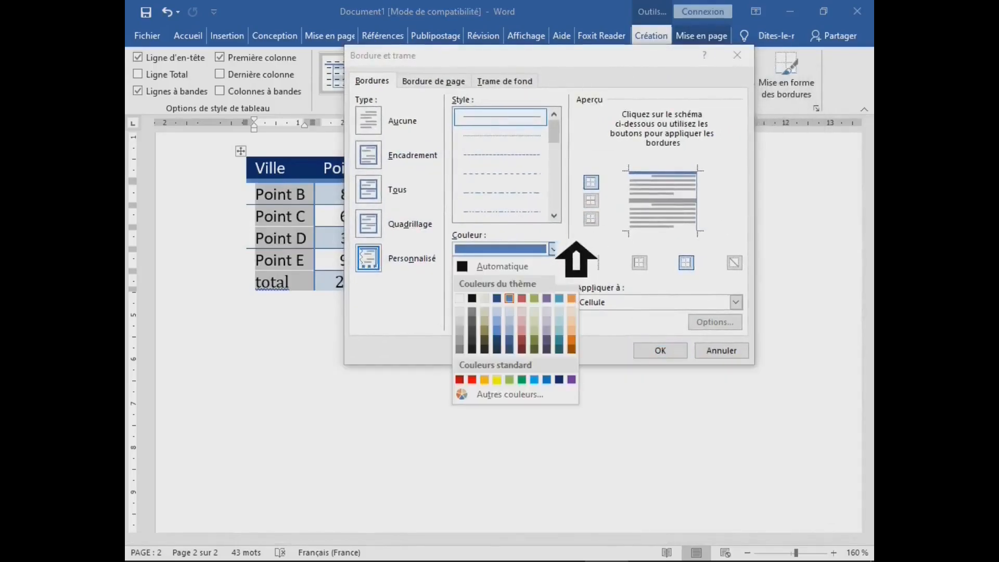
pyautogui.click(472, 379)
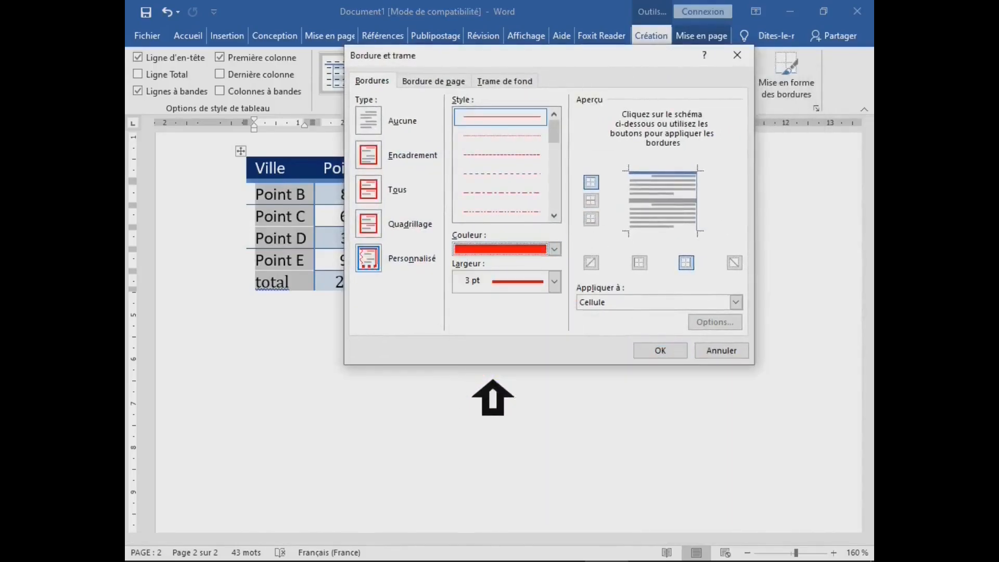
pyautogui.click(555, 281)
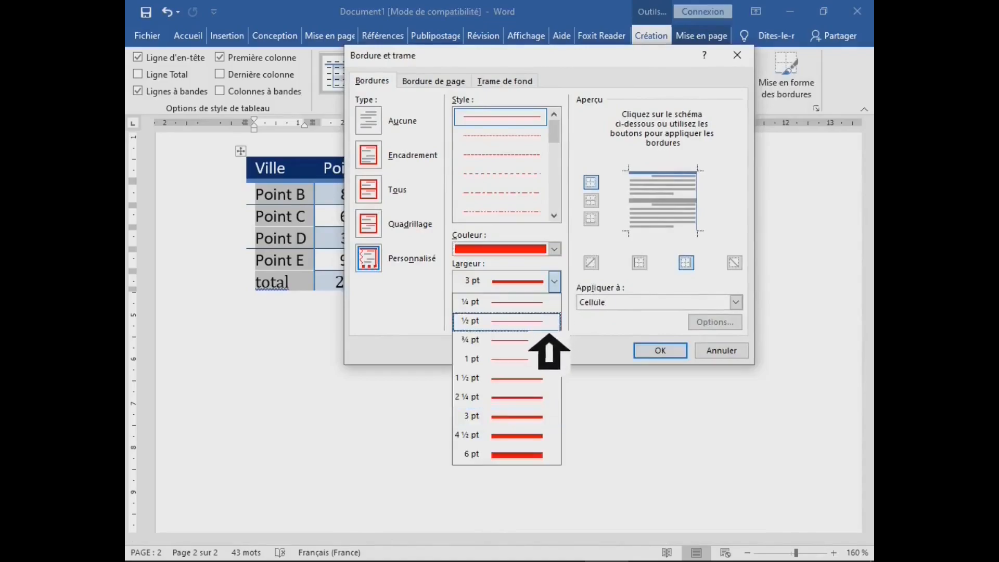
pyautogui.click(545, 380)
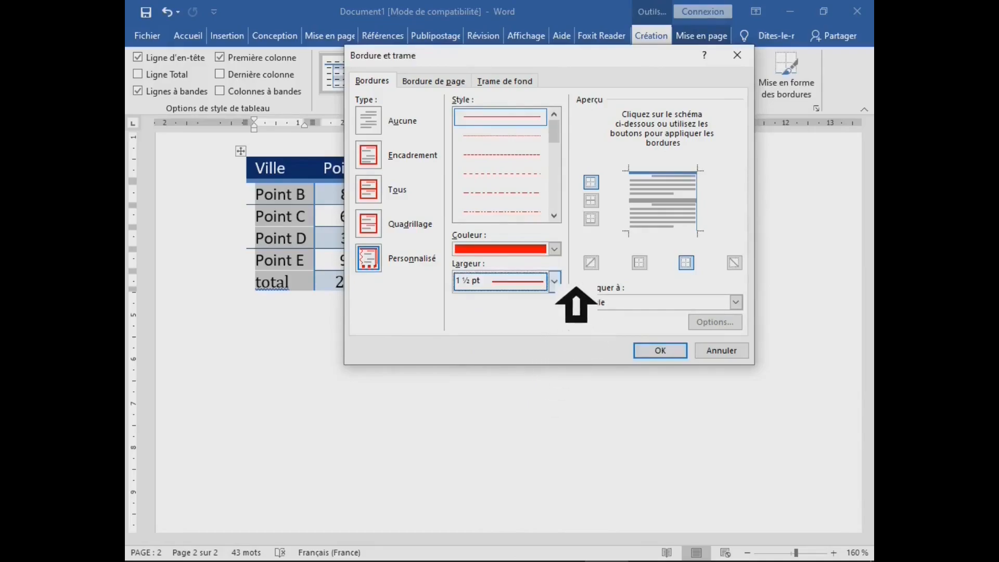
# - Apply the red line to all four outer edges and the inner horizontal borders of the selected Ville column cells
pyautogui.click(651, 230)
pyautogui.click(629, 205)
pyautogui.click(696, 204)
pyautogui.click(675, 200)
pyautogui.click(666, 175)
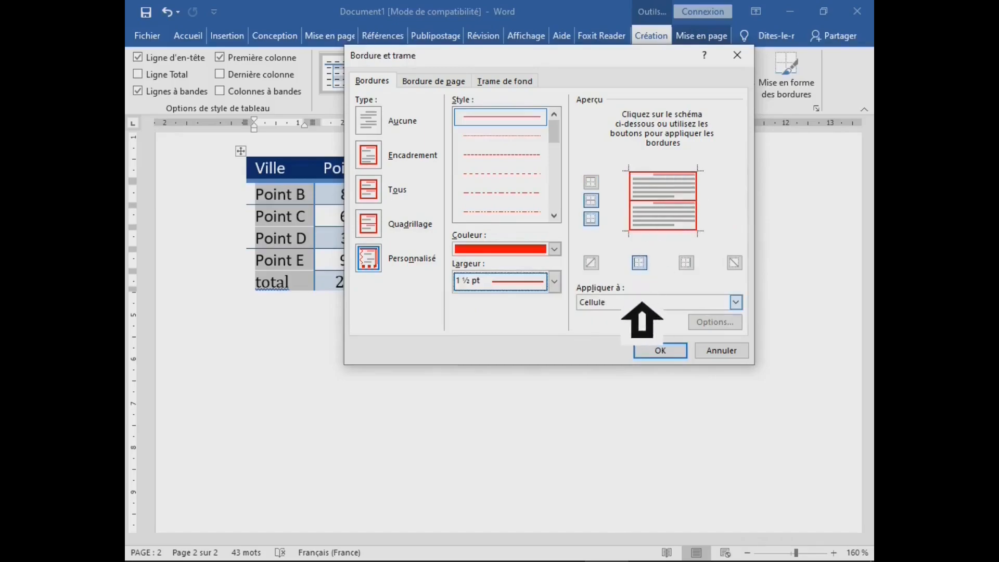
pyautogui.click(671, 351)
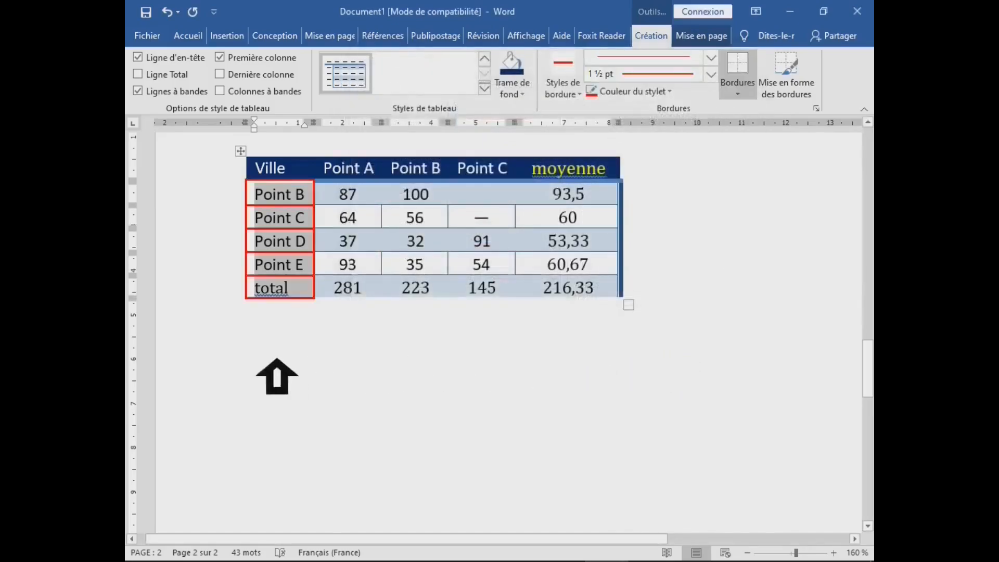
pyautogui.click(442, 464)
pyautogui.moveTo(305, 210); pyautogui.dragTo(302, 274)
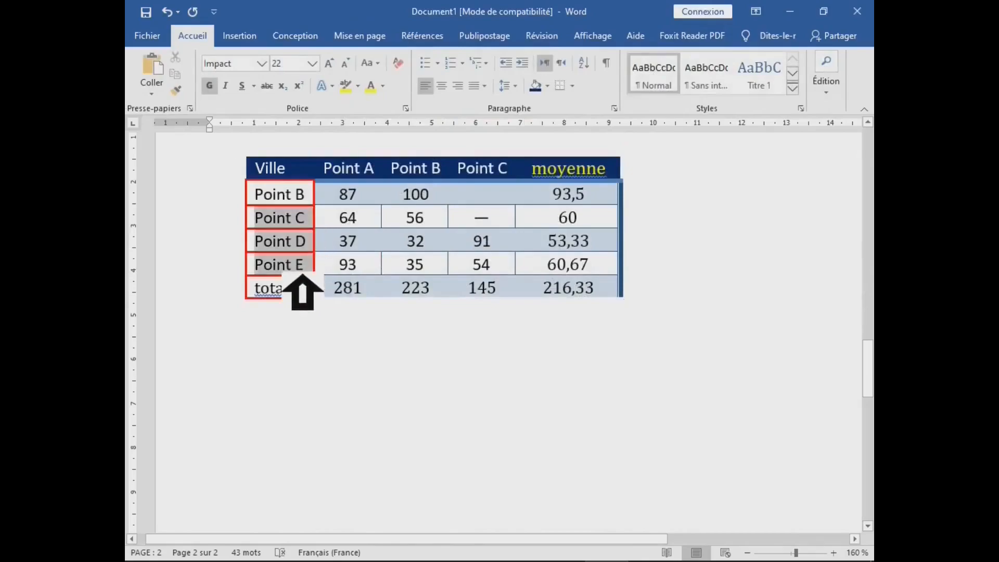
pyautogui.click(448, 416)
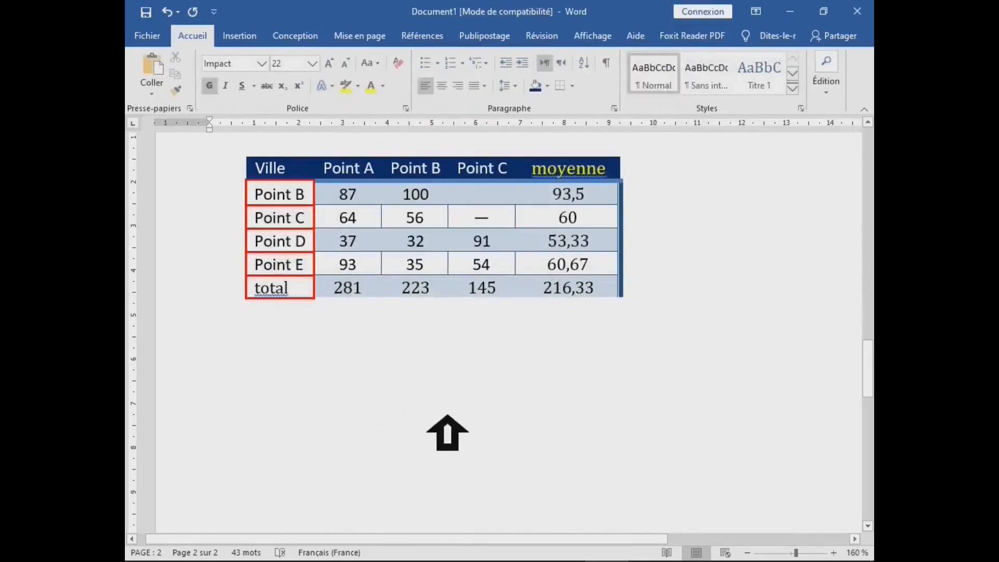